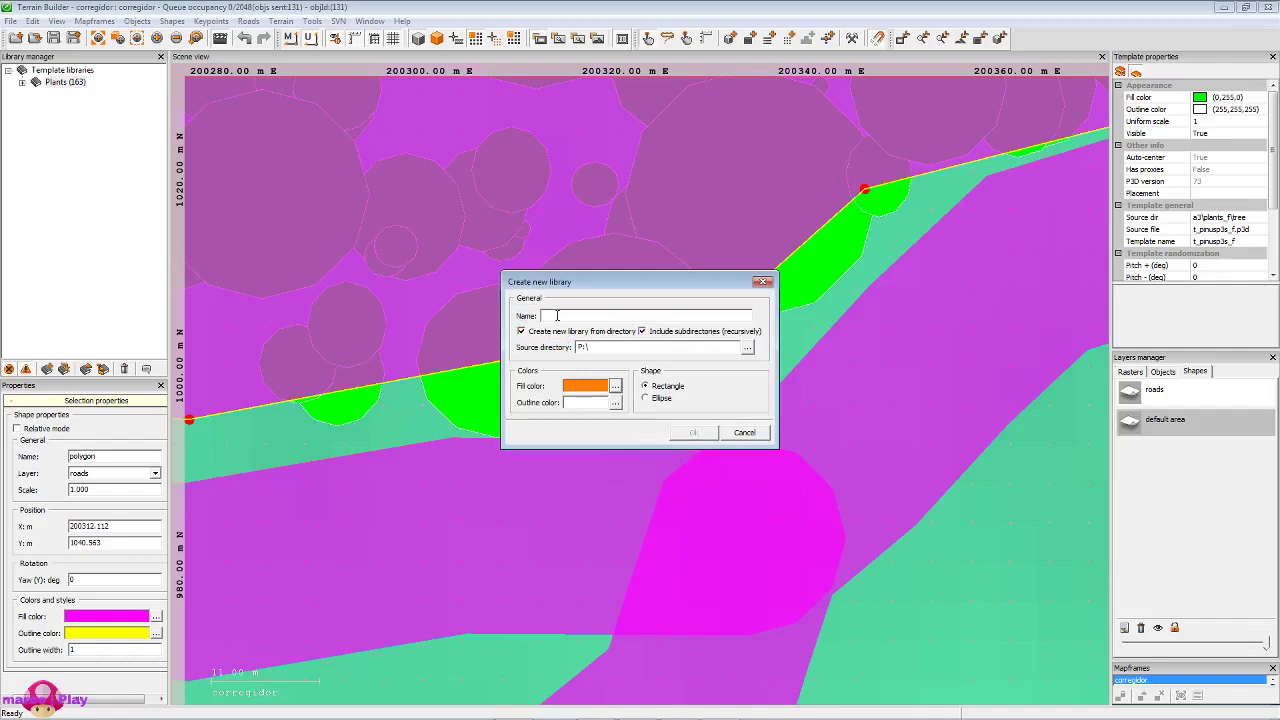
# Name the new library House and expand the a3 folder on drive P: to find its source directory.
pyautogui.click(557, 315)
pyautogui.click(747, 349)
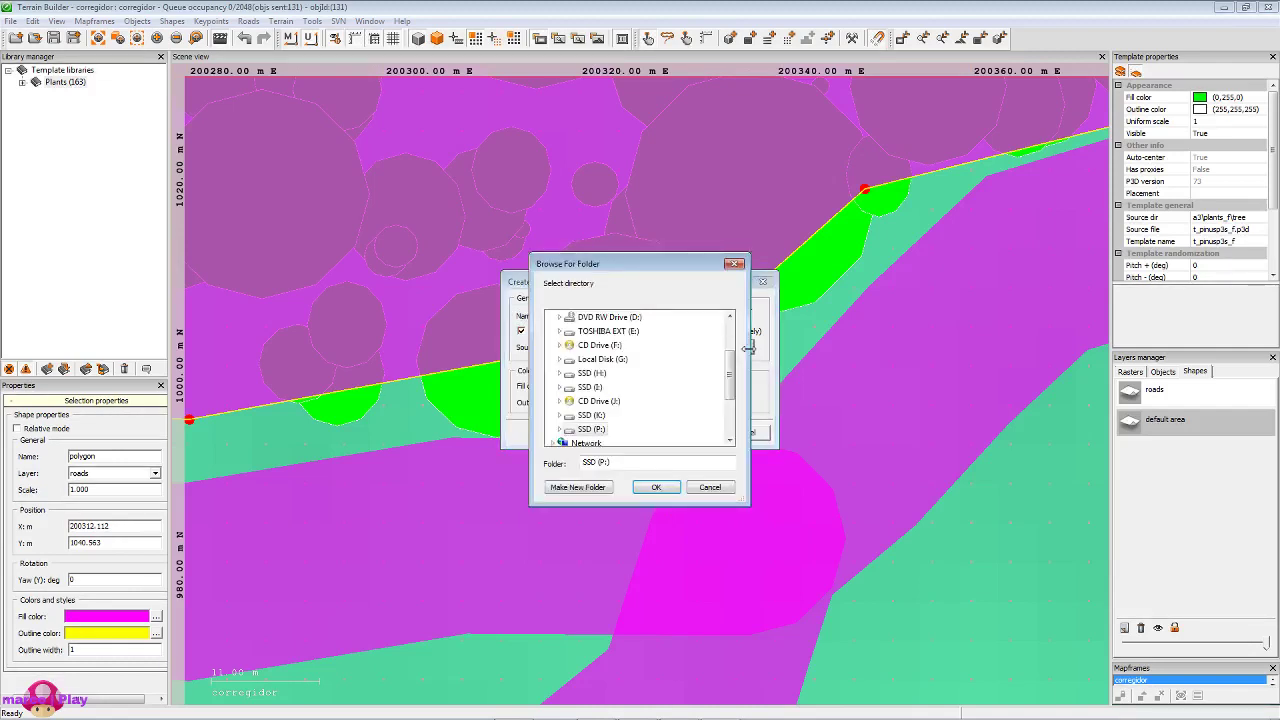
pyautogui.click(563, 430)
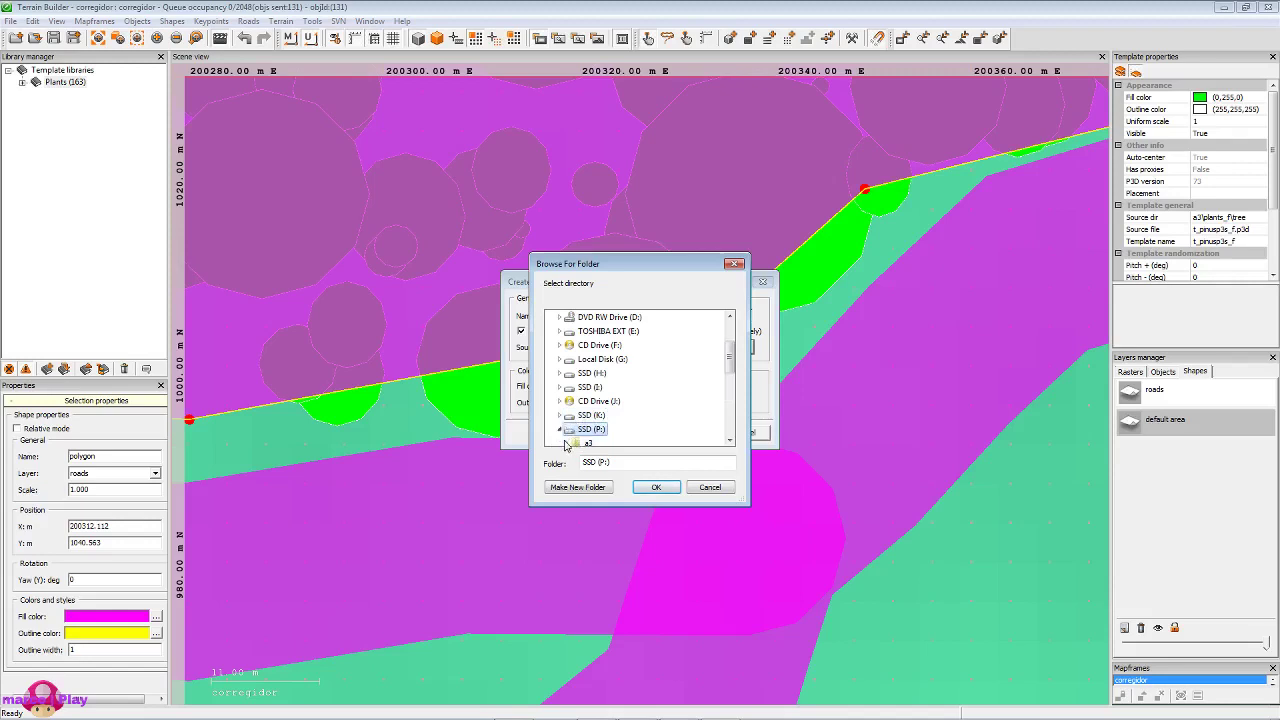
pyautogui.click(566, 444)
# Choose the map_data folder inside a3 as the source directory and create the House library.
pyautogui.scroll(-8, 615, 405)
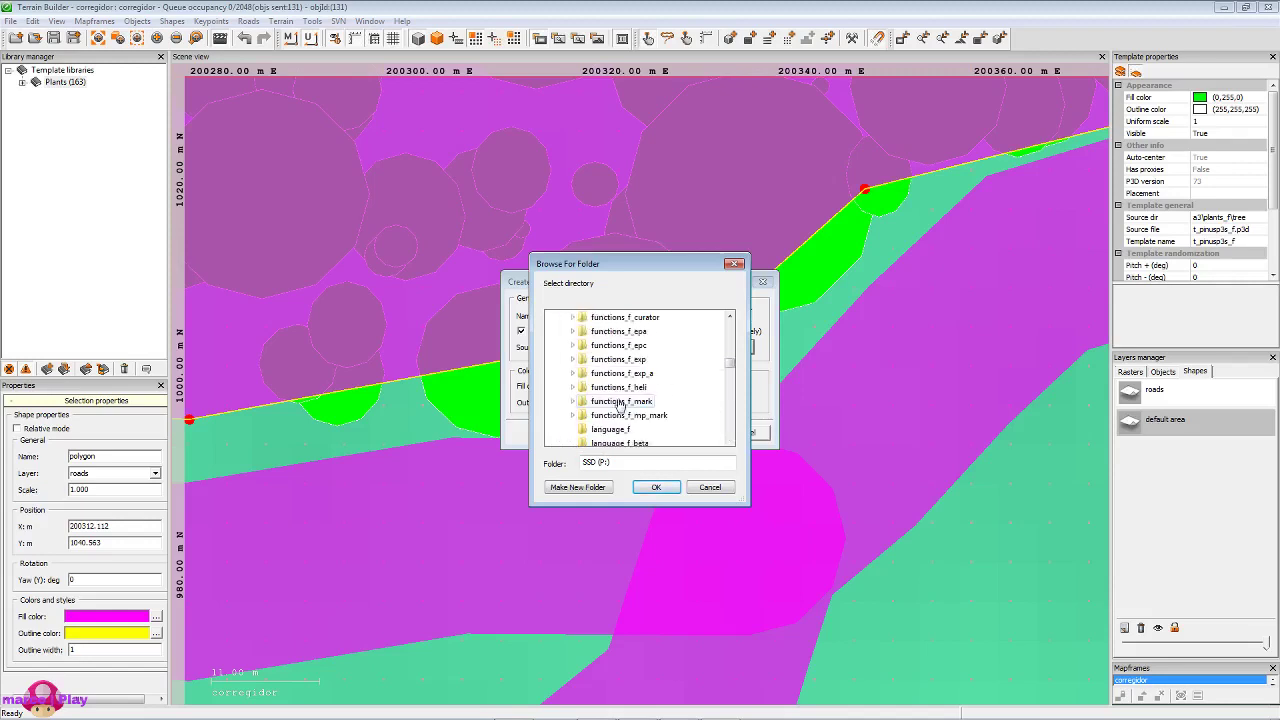
pyautogui.scroll(-10, 619, 403)
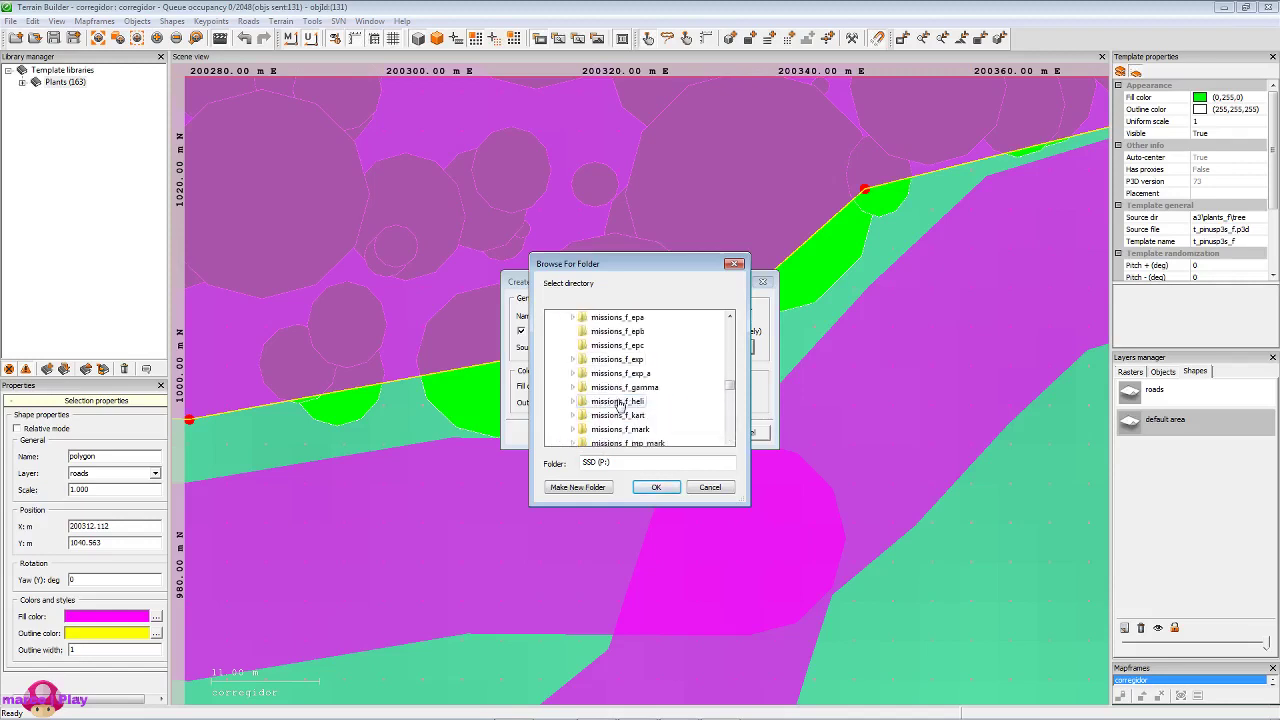
pyautogui.scroll(5, 619, 403)
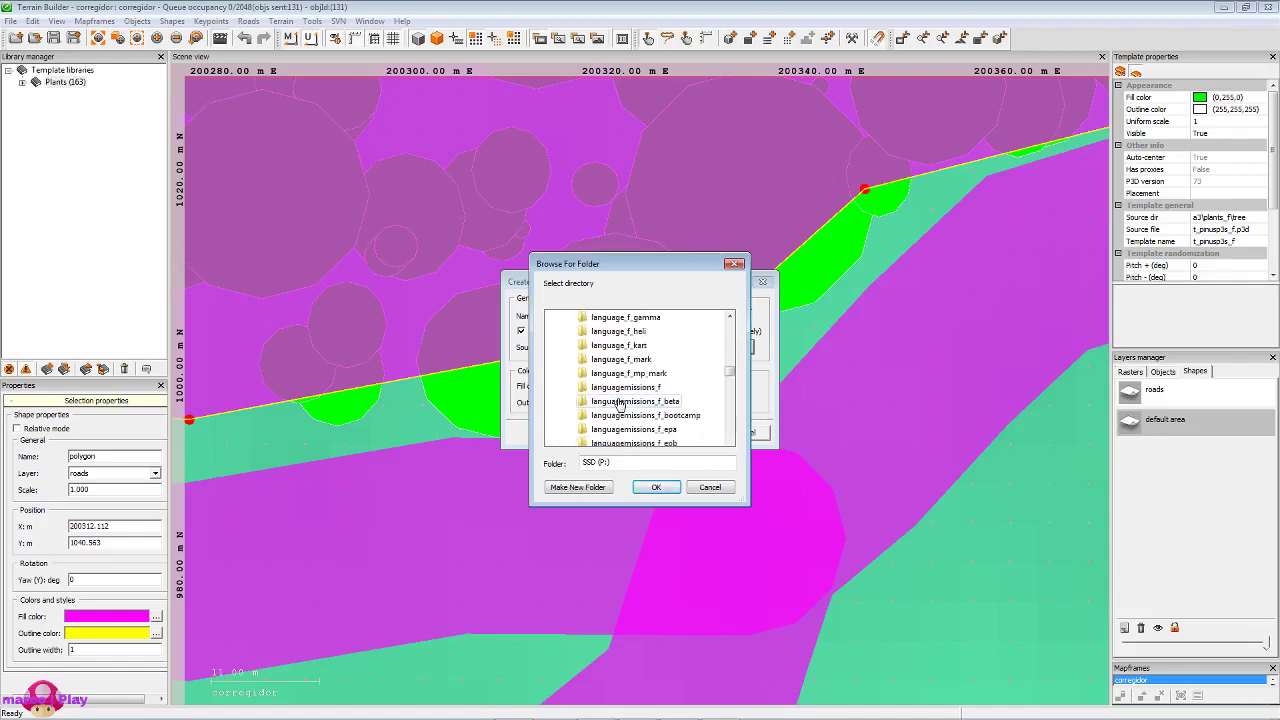
pyautogui.scroll(8, 619, 403)
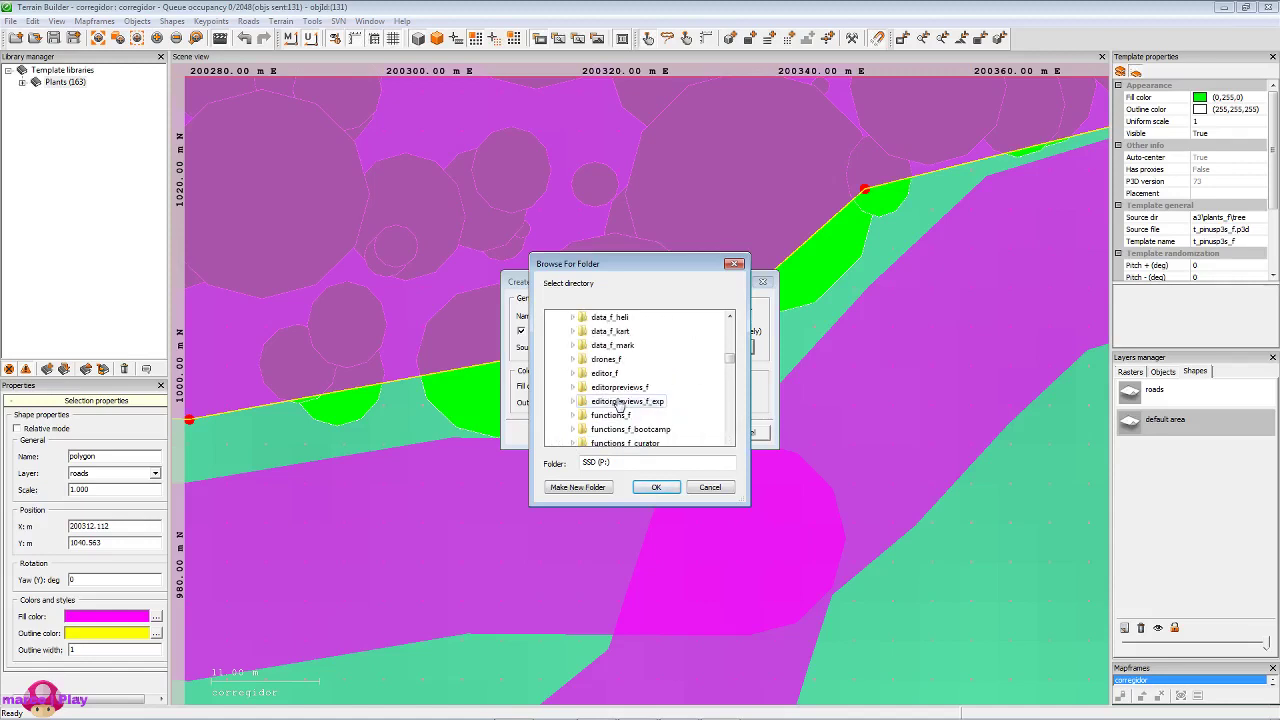
pyautogui.scroll(8, 619, 403)
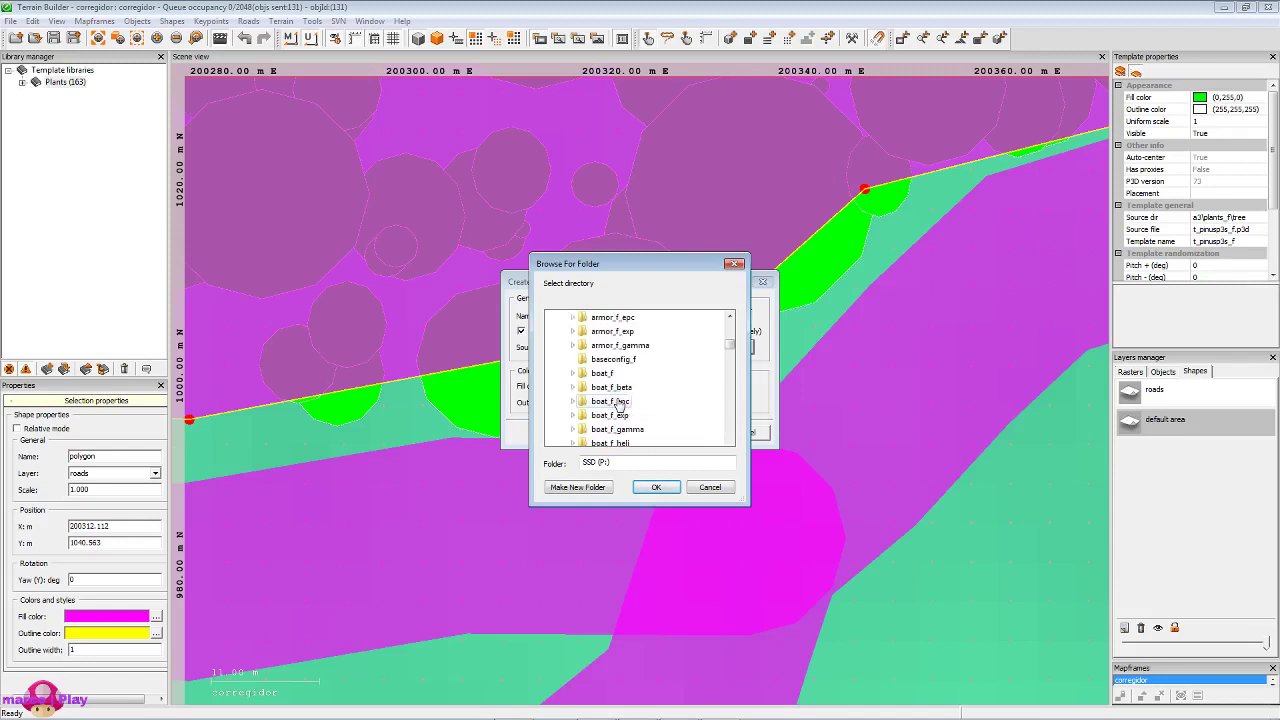
pyautogui.scroll(-8, 632, 413)
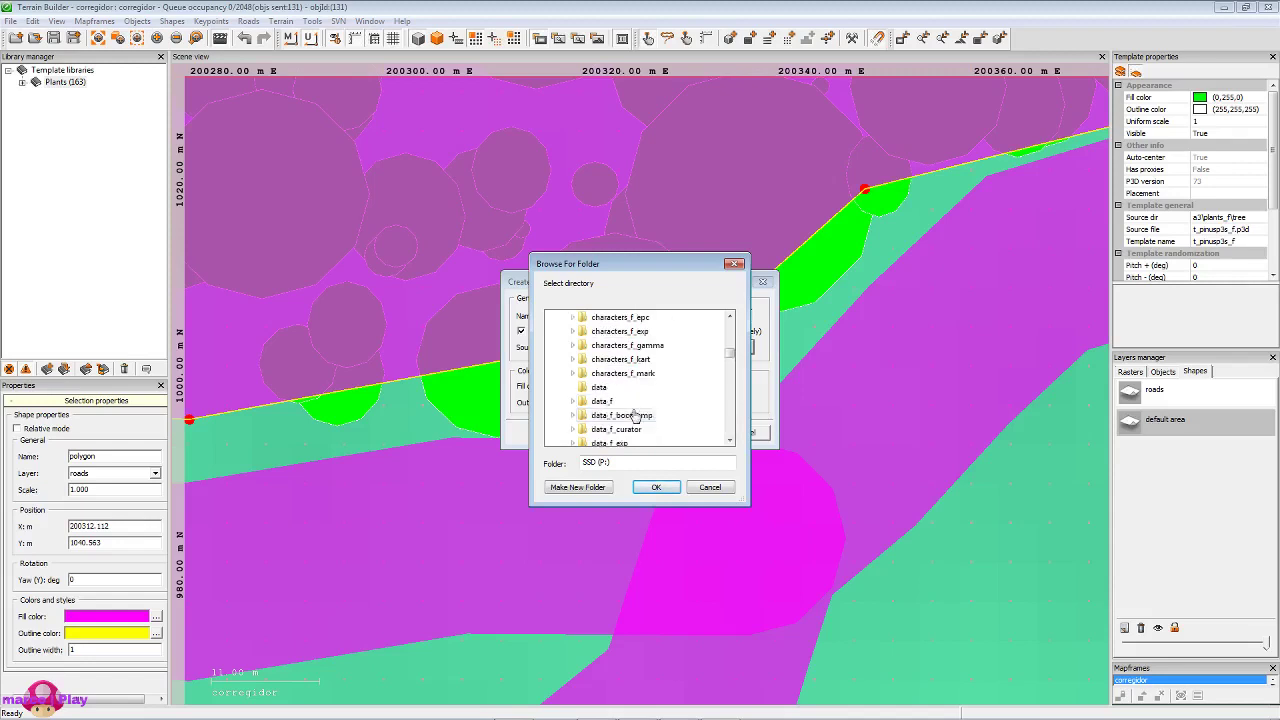
pyautogui.scroll(-10, 632, 413)
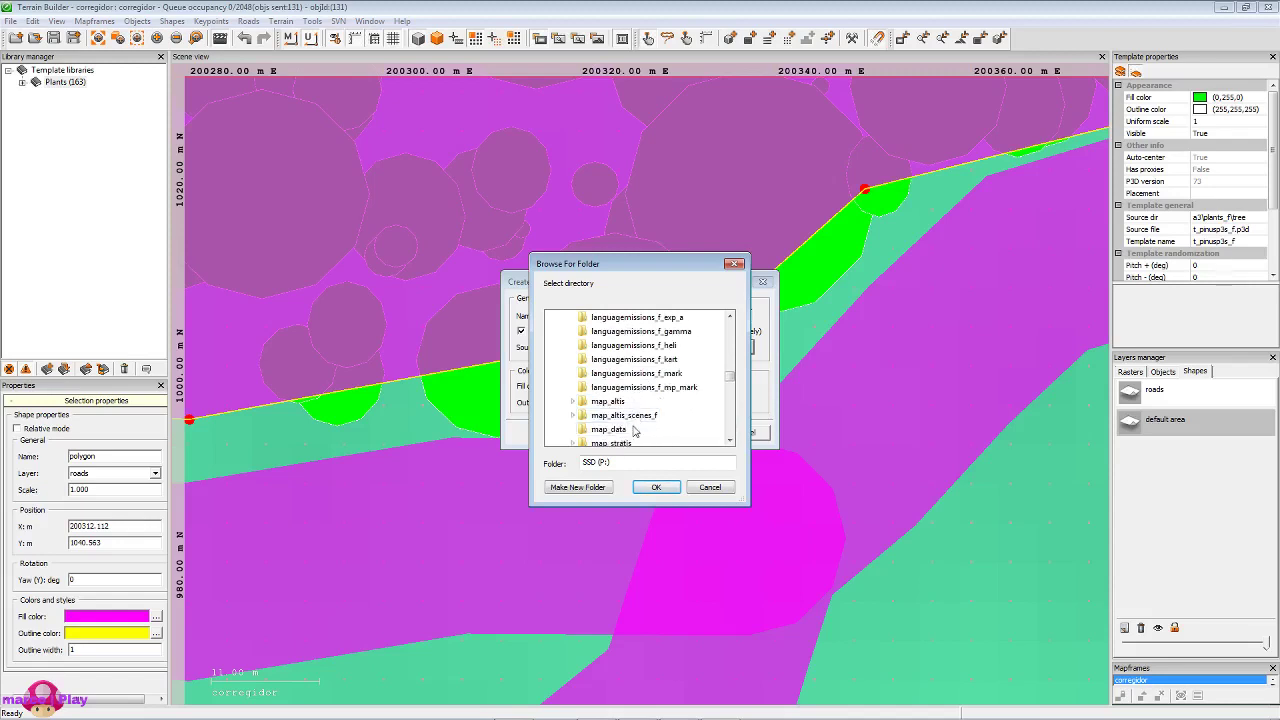
pyautogui.scroll(-1, 620, 405)
pyautogui.click(610, 387)
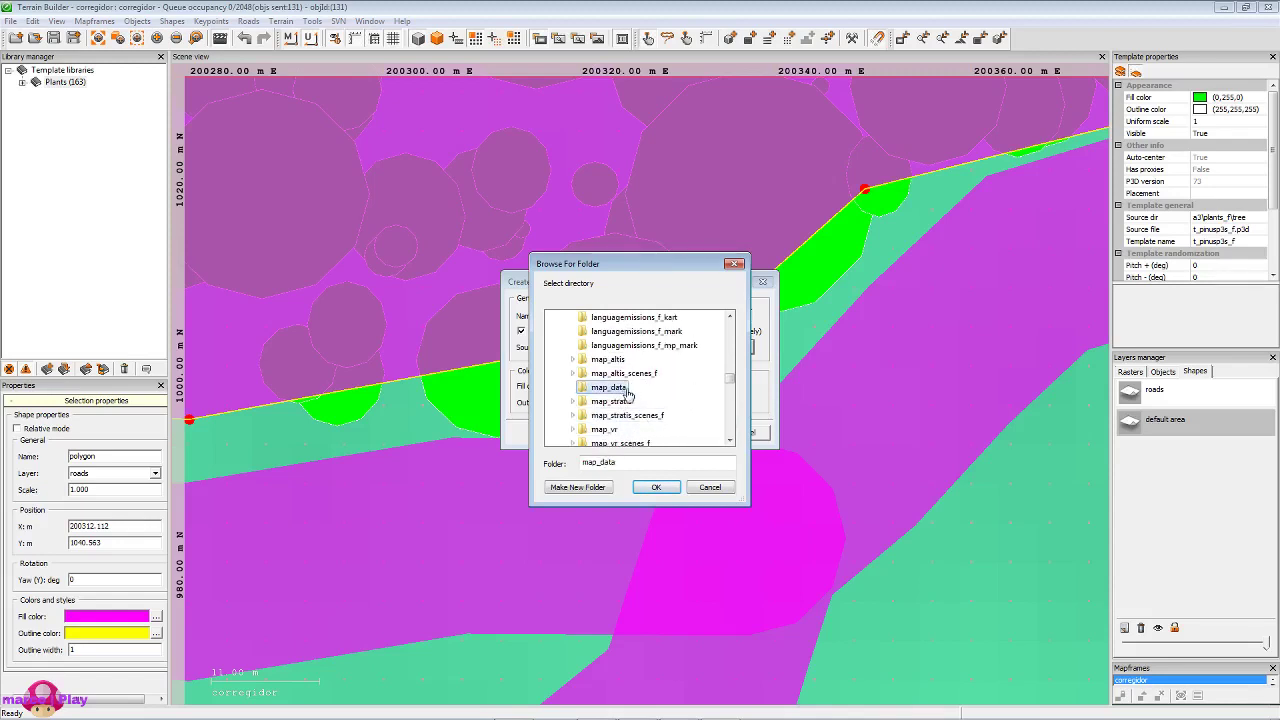
pyautogui.click(574, 359)
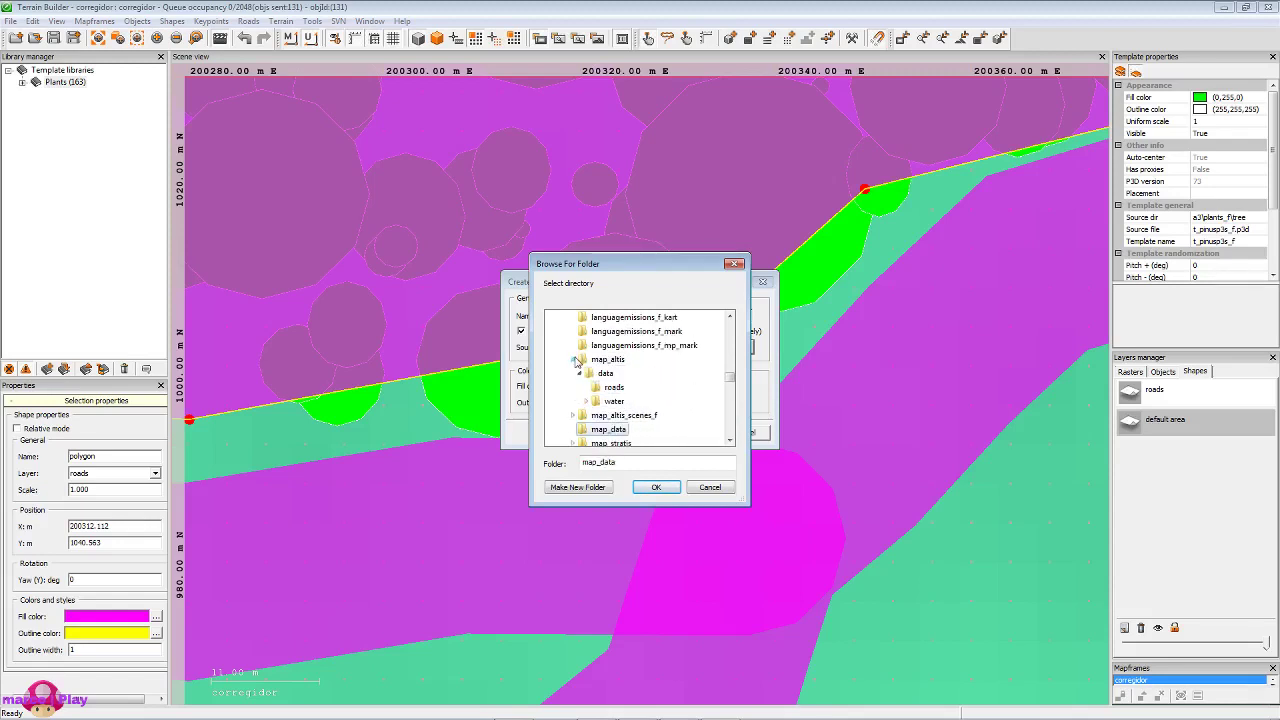
pyautogui.click(574, 360)
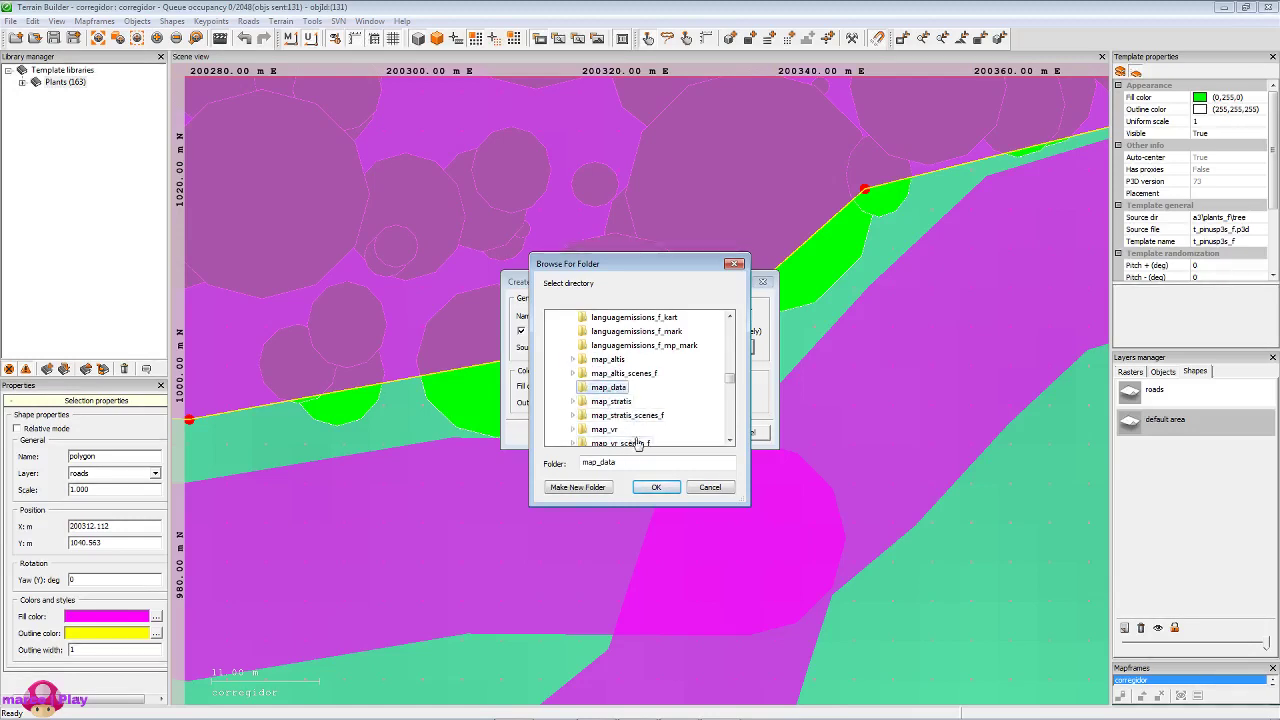
pyautogui.click(657, 487)
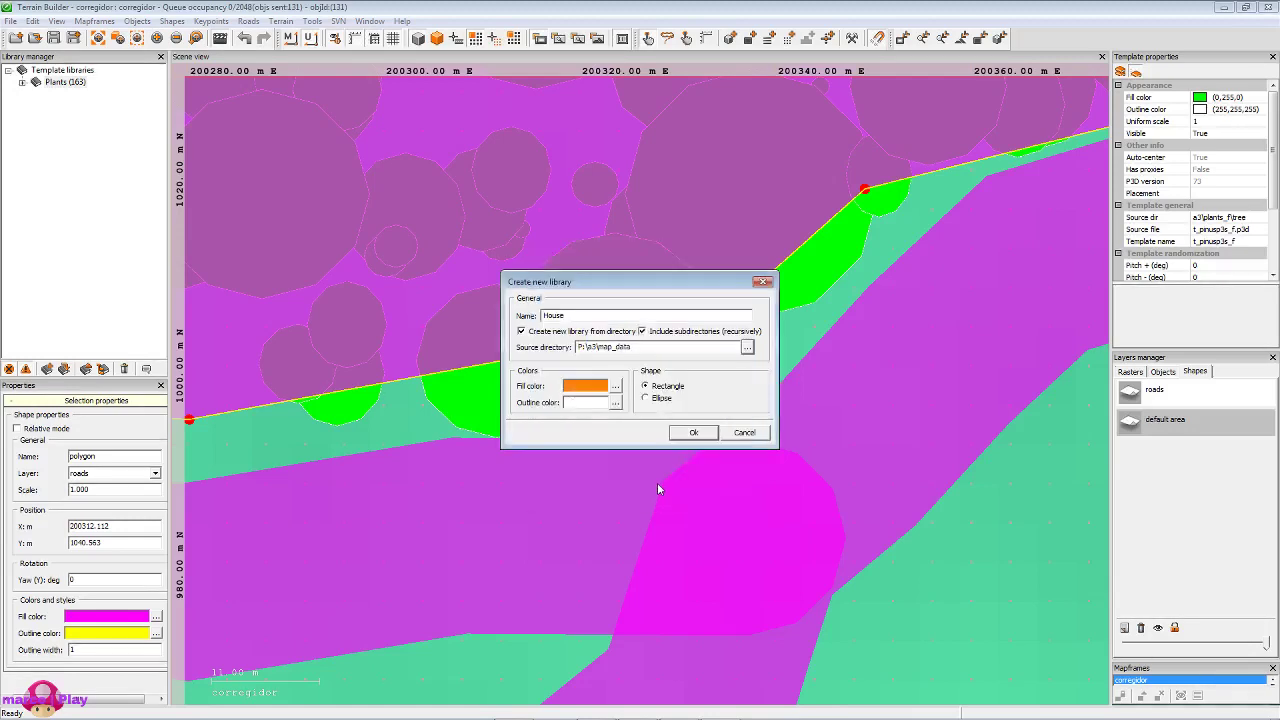
pyautogui.click(691, 431)
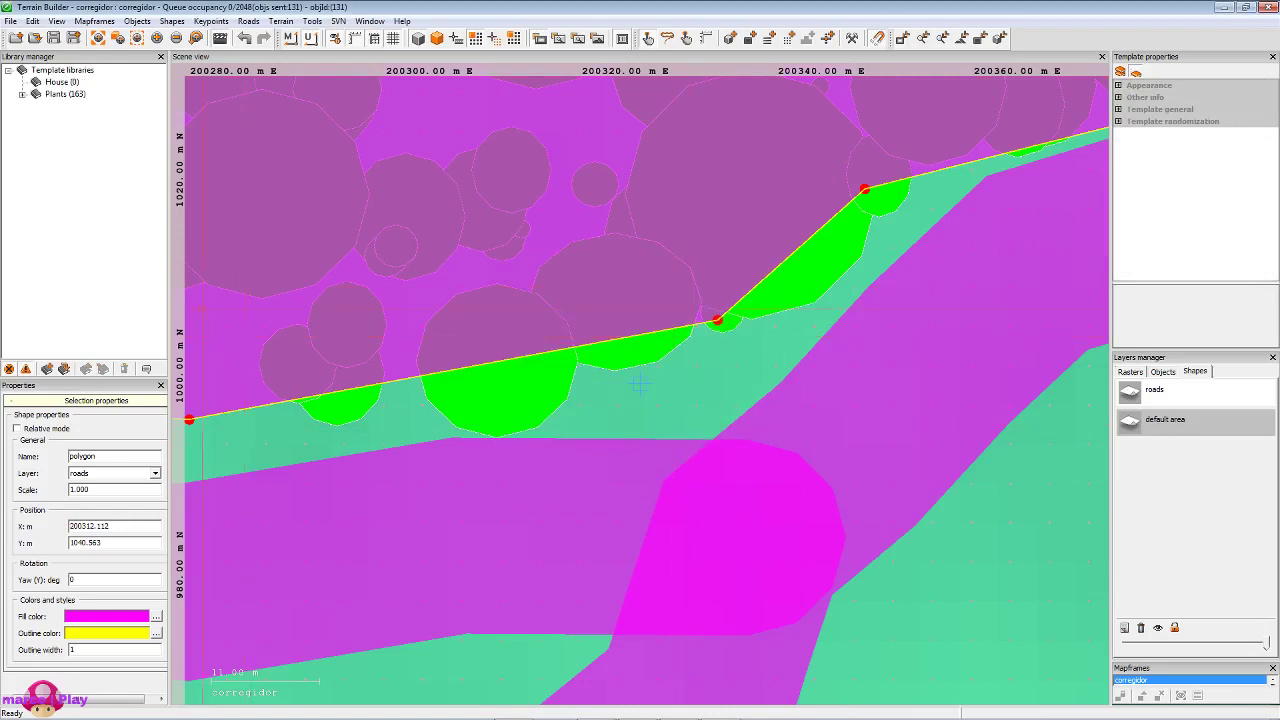
# Remove the House library from the template libraries and confirm the removal.
pyautogui.click(60, 82)
pyautogui.rightClick(60, 82)
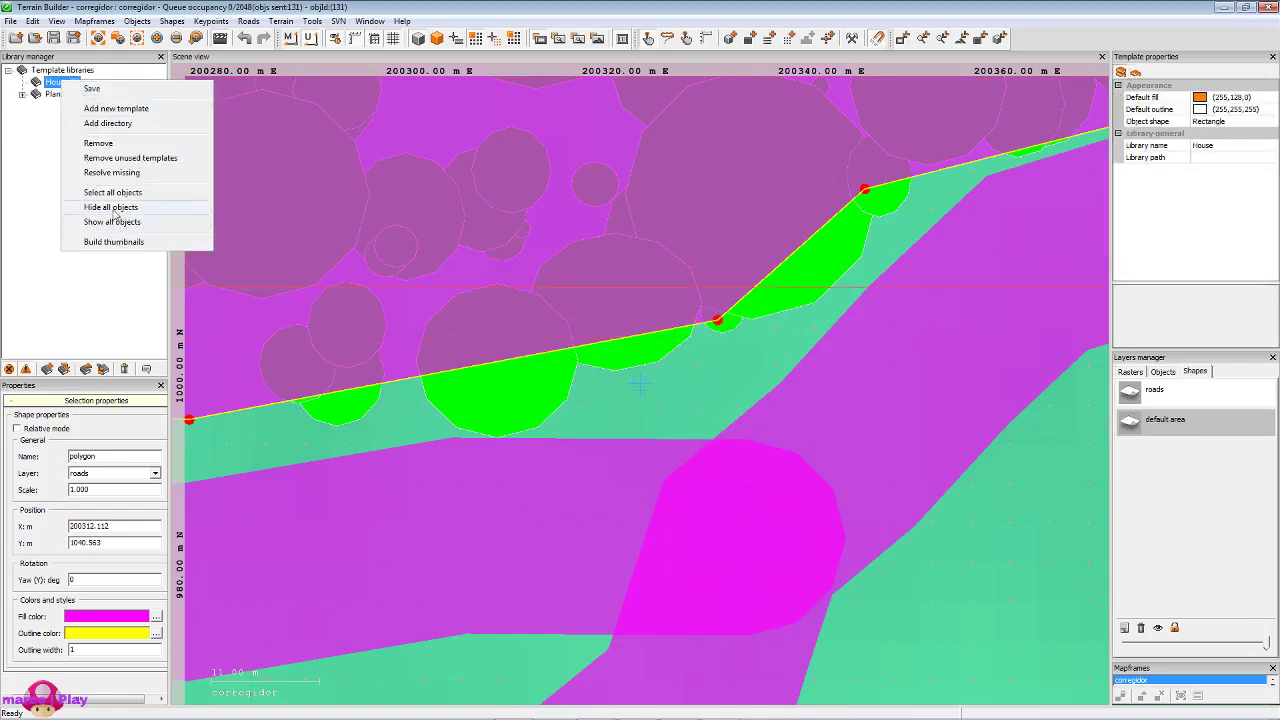
pyautogui.click(99, 143)
pyautogui.click(697, 419)
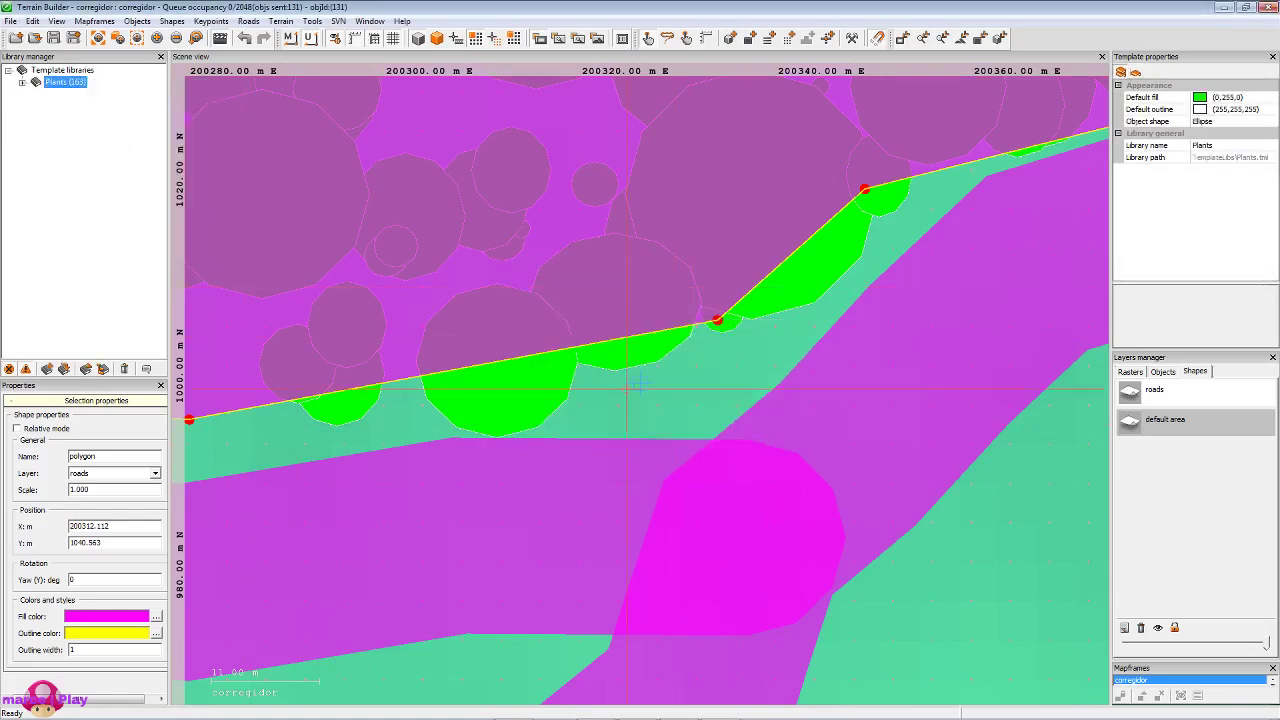
pyautogui.click(12, 76)
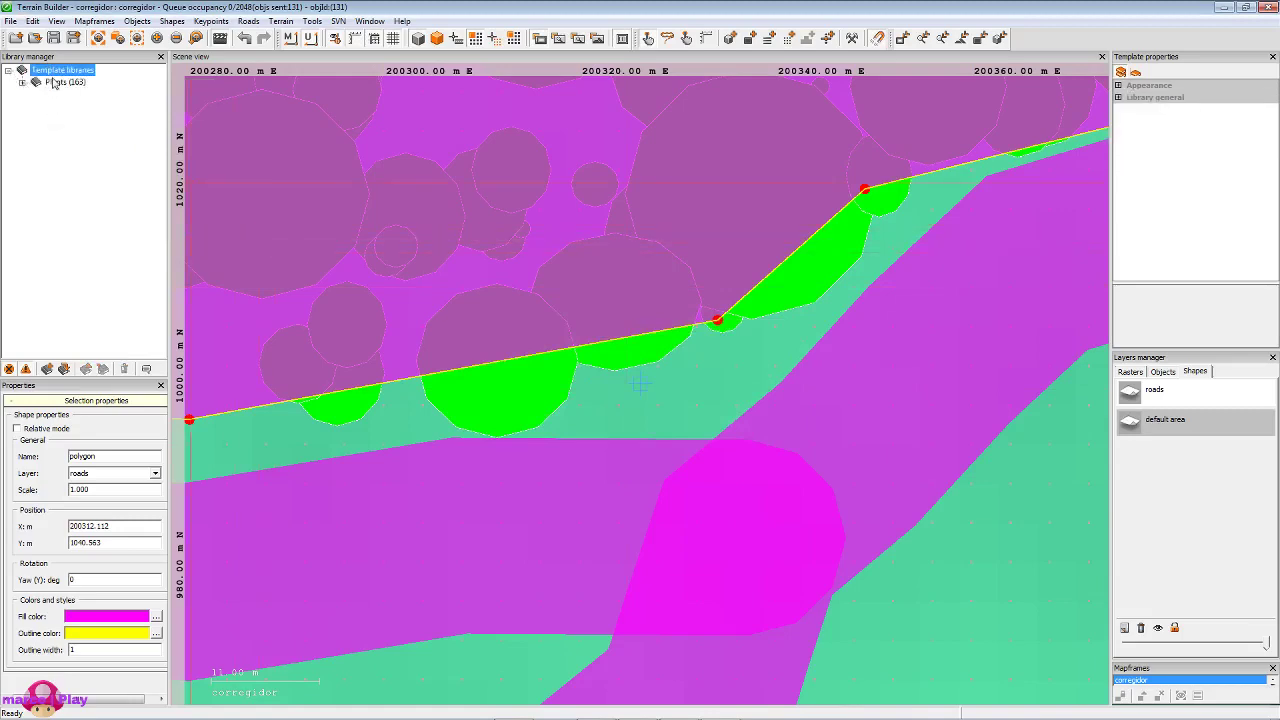
pyautogui.click(571, 314)
pyautogui.scroll(-5, 640, 383)
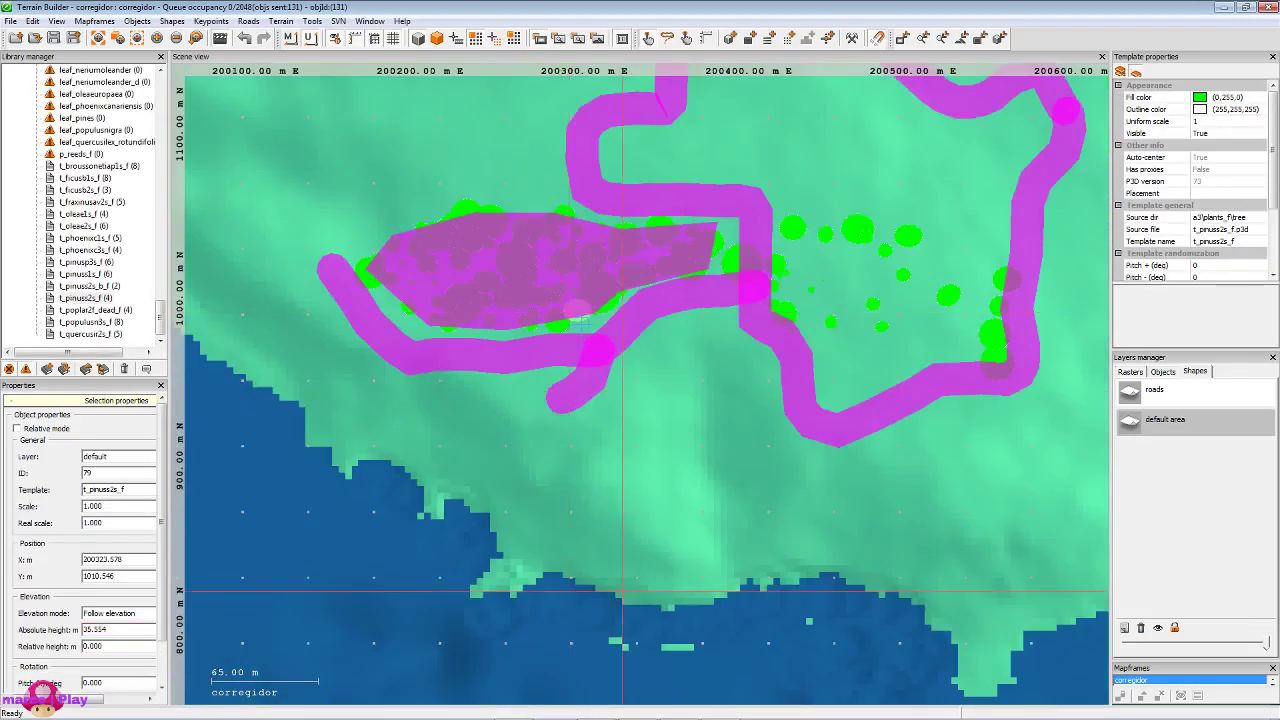
# Switch to Windows Explorer and look through the subfolders of the ca folder on drive P:.
pyautogui.click(472, 707)
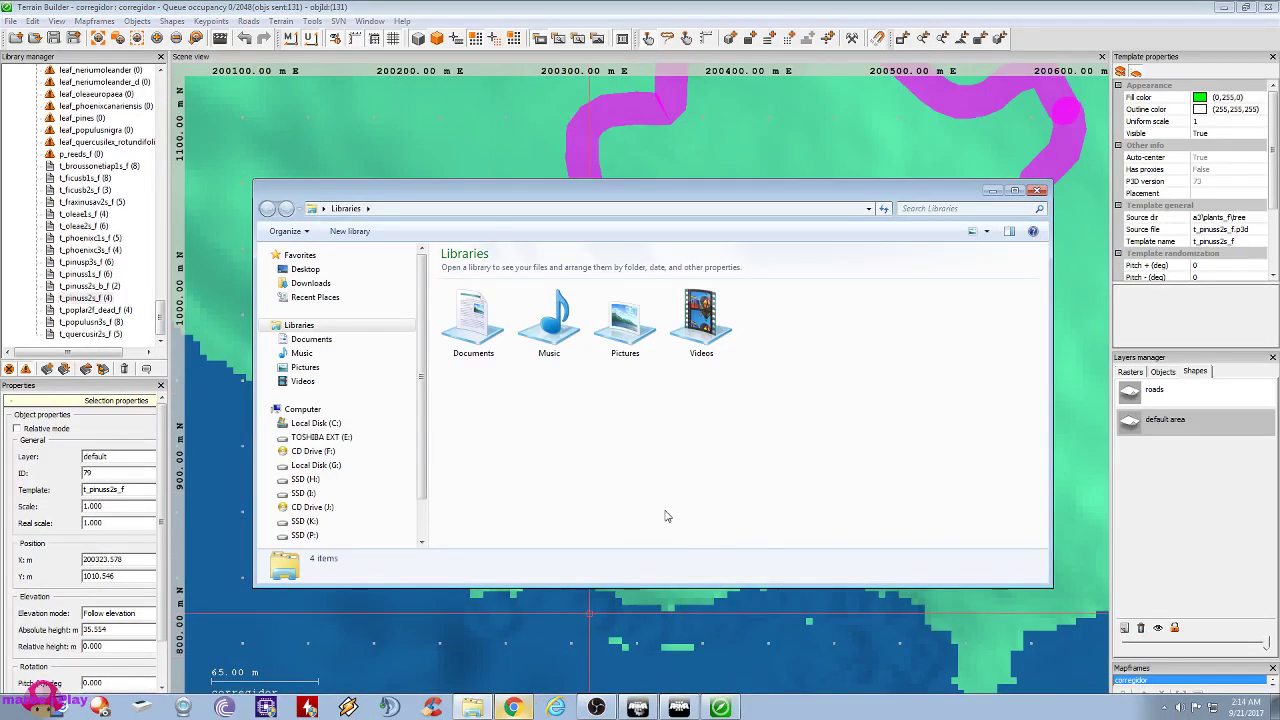
pyautogui.click(315, 535)
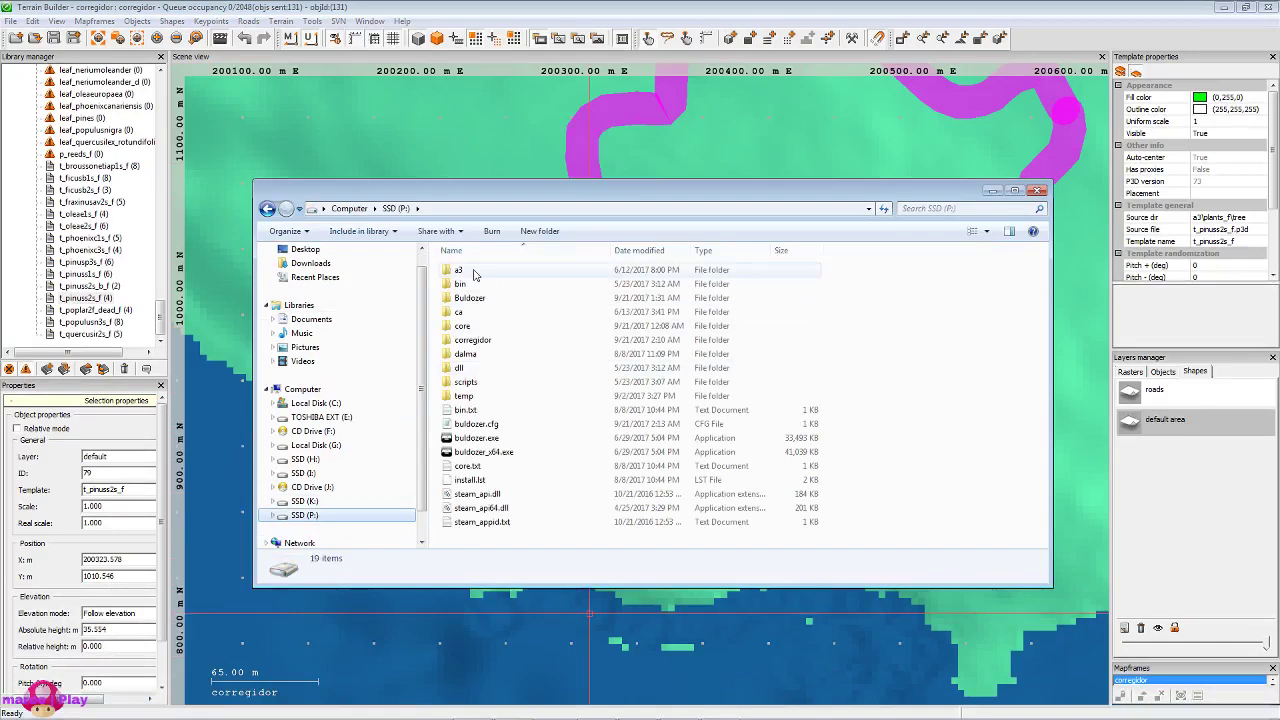
pyautogui.doubleClick(460, 313)
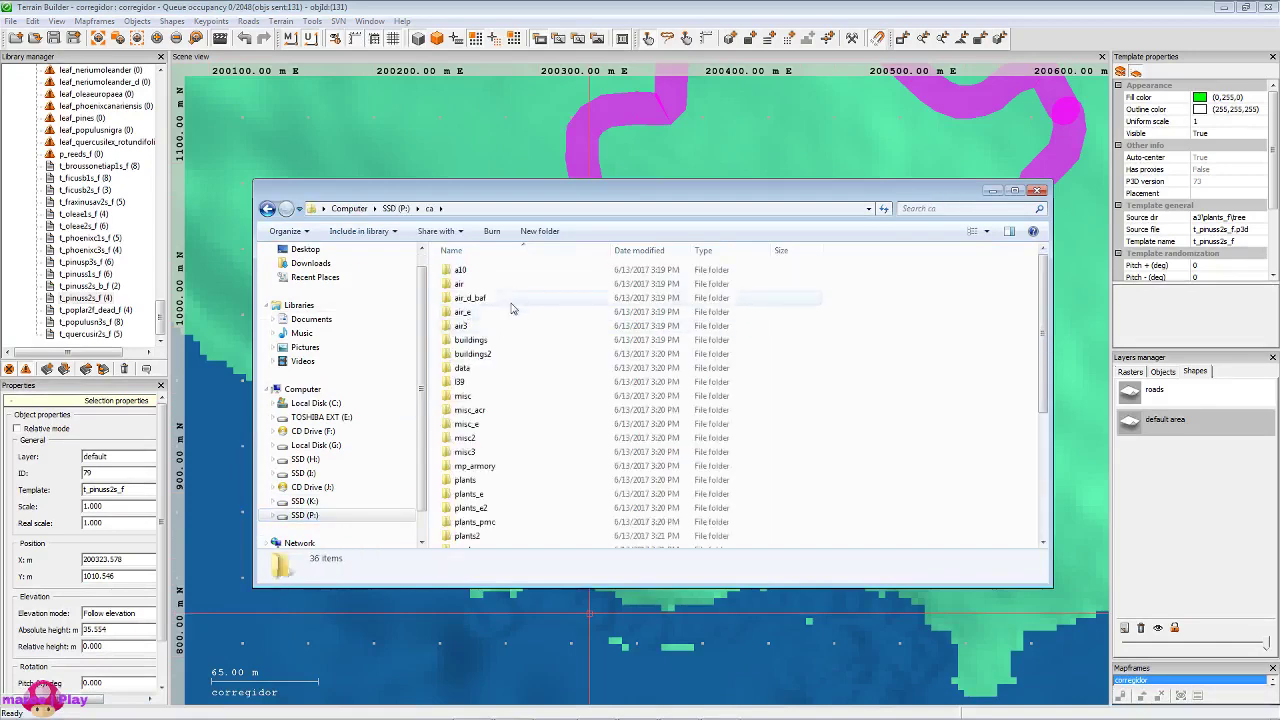
pyautogui.scroll(-5, 513, 447)
pyautogui.scroll(-2, 513, 447)
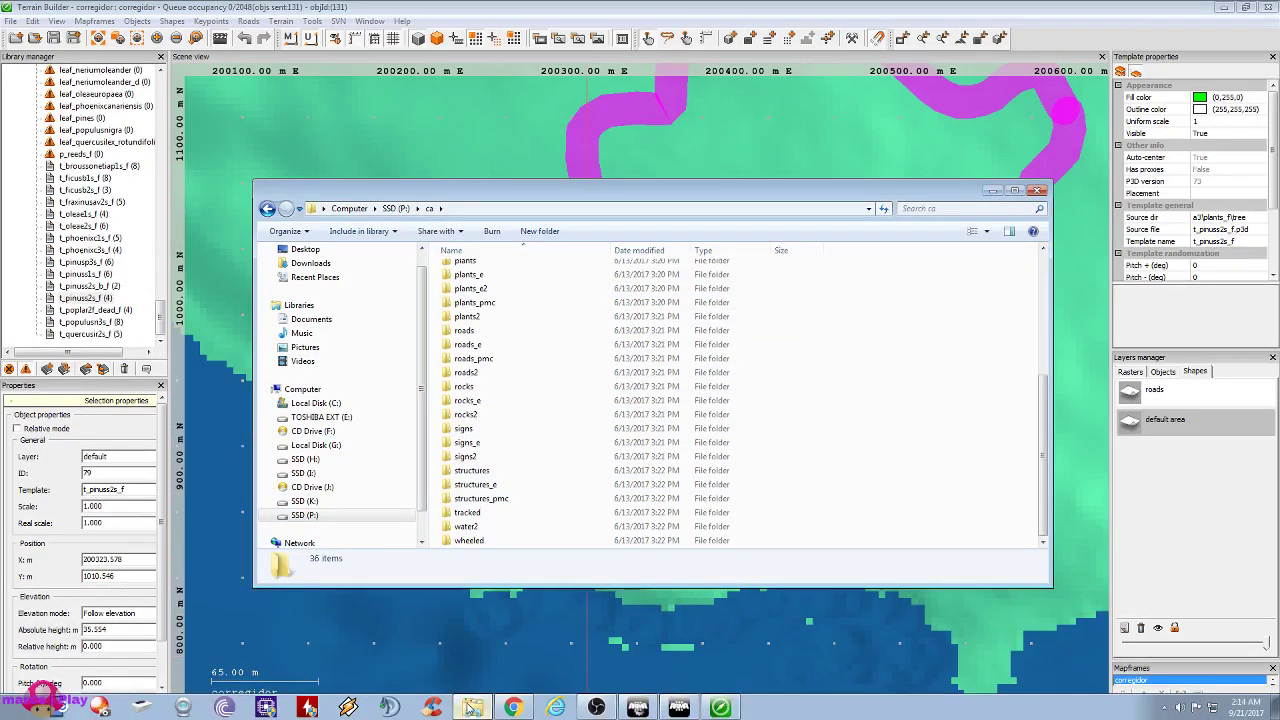
# Browse to the steamapps folder inside Steam on drive H:.
pyautogui.click(310, 459)
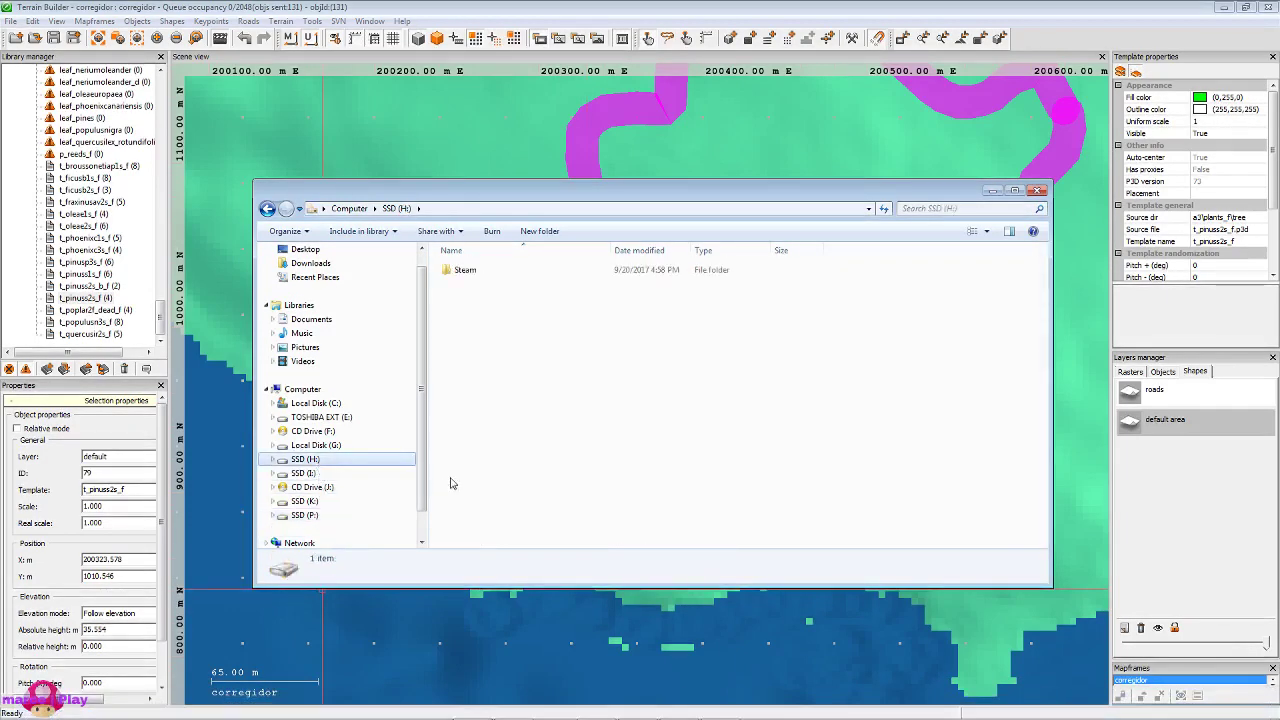
pyautogui.click(460, 270)
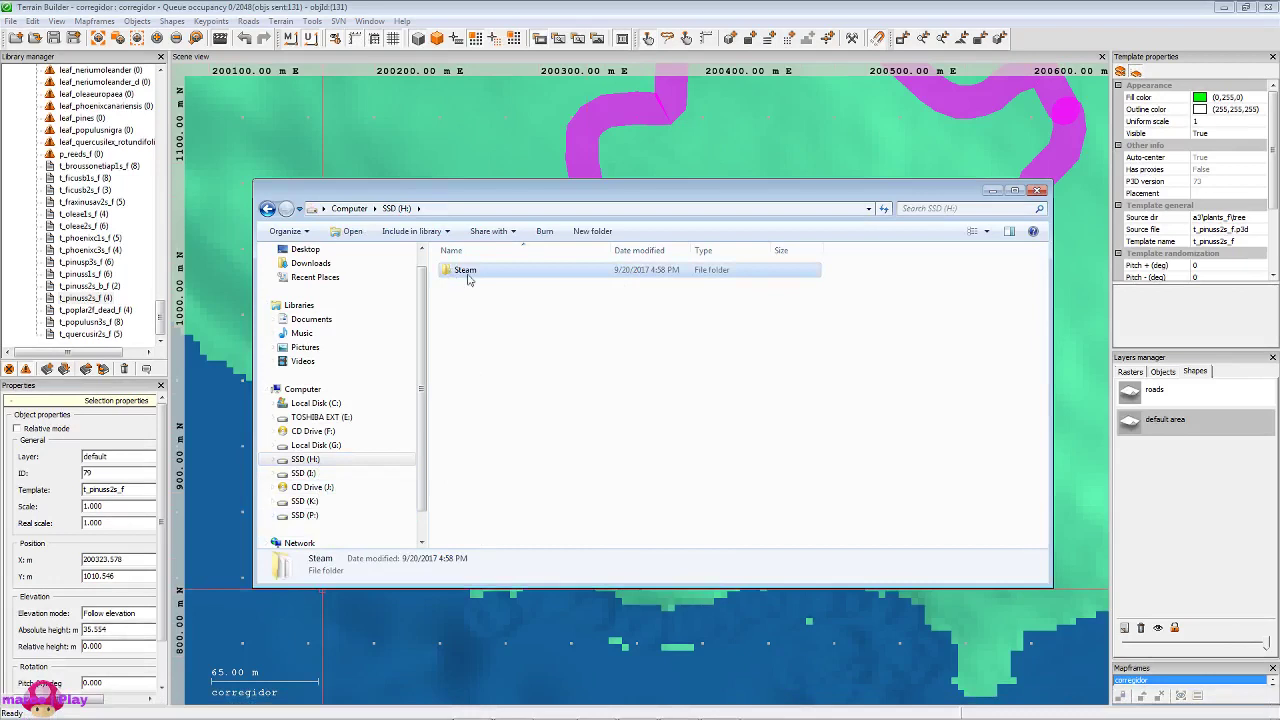
pyautogui.doubleClick(467, 279)
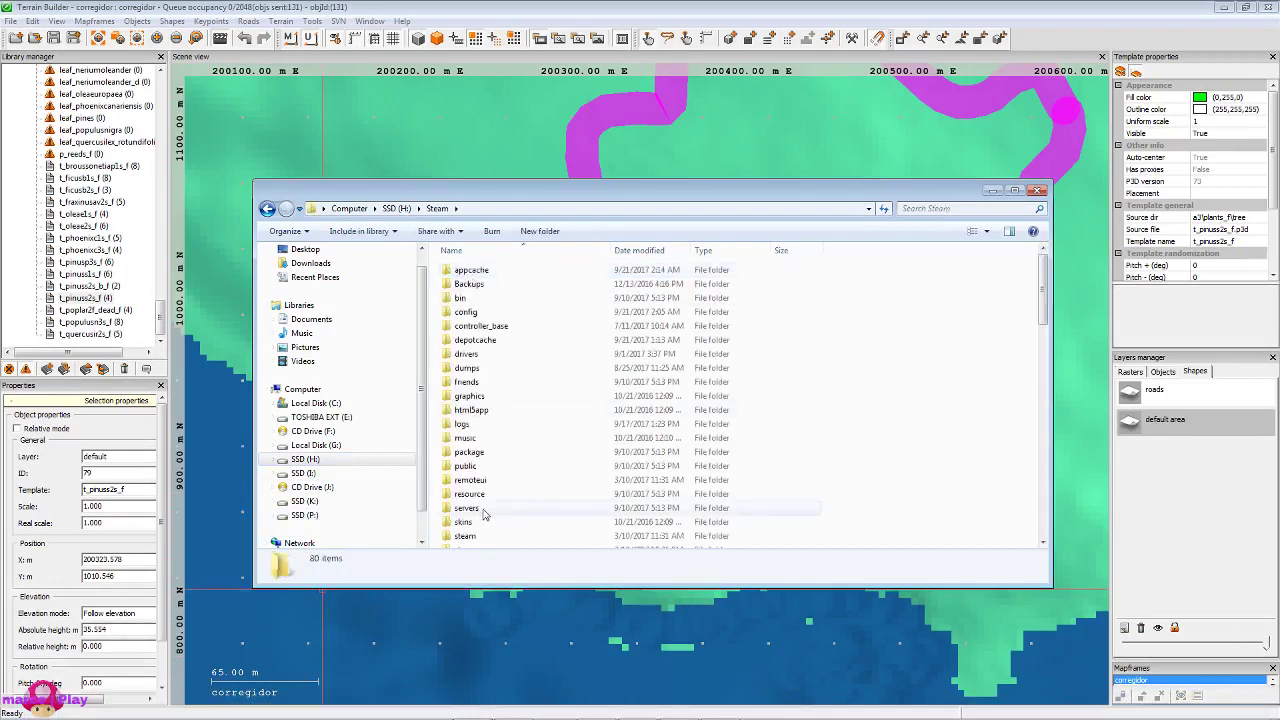
pyautogui.doubleClick(466, 536)
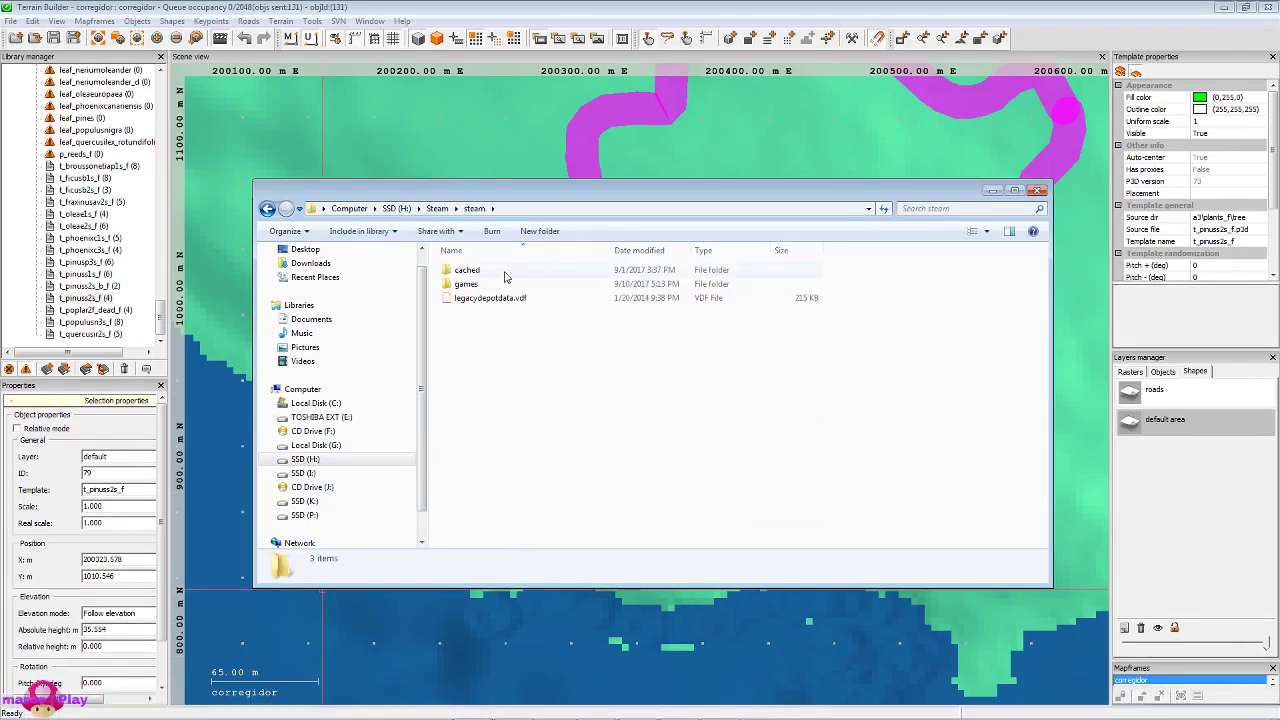
pyautogui.click(267, 208)
pyautogui.scroll(-4, 491, 398)
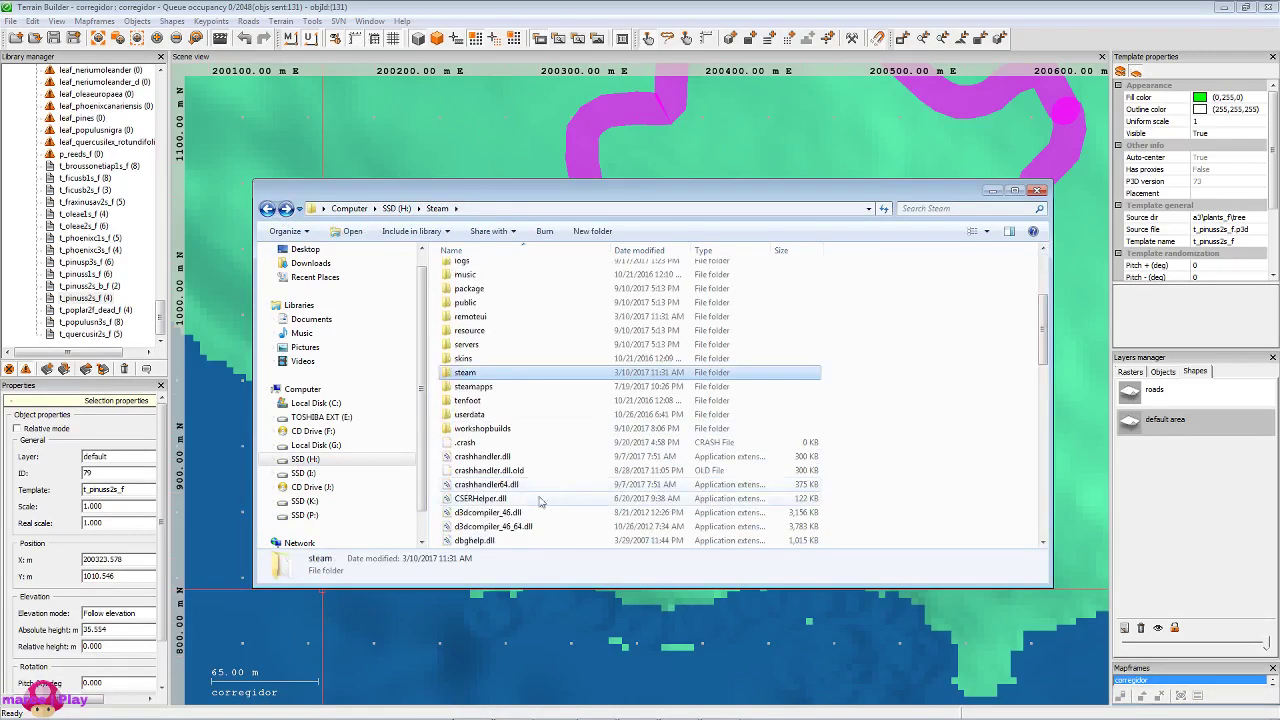
pyautogui.doubleClick(491, 389)
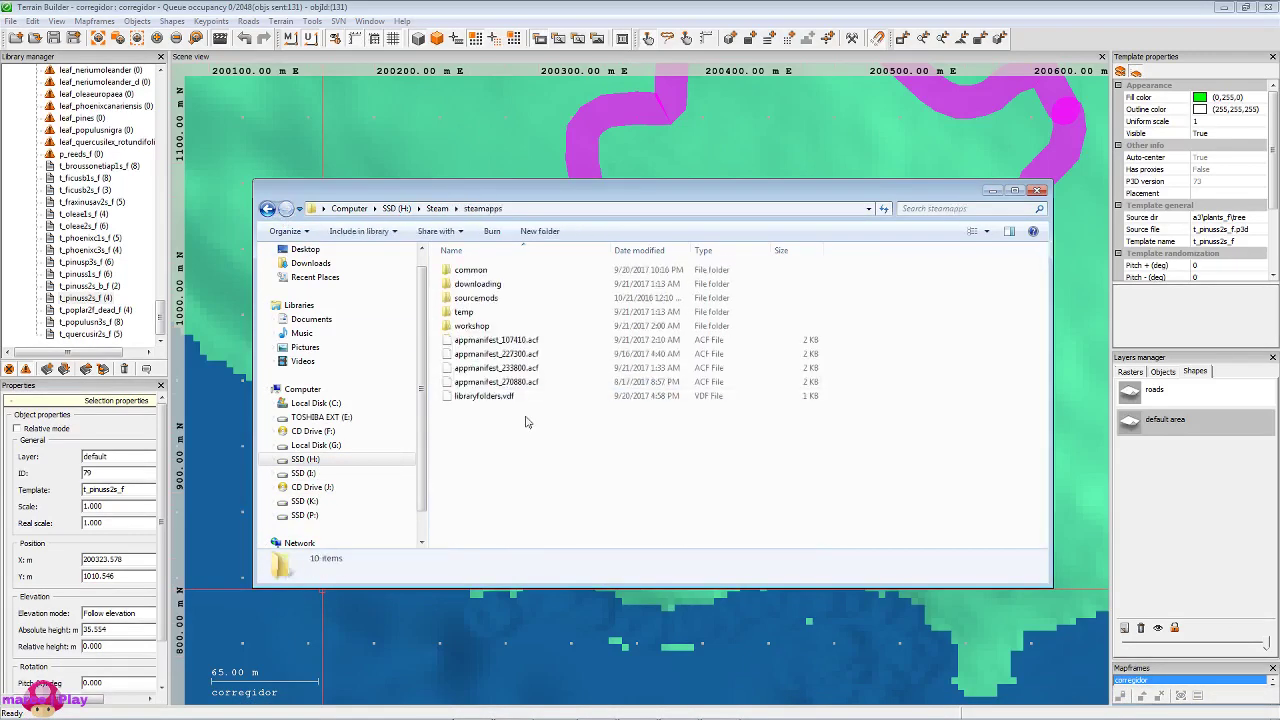
# Open the Arma 3 folder inside common, look into its !Workshop folder and return to Arma 3.
pyautogui.click(491, 271)
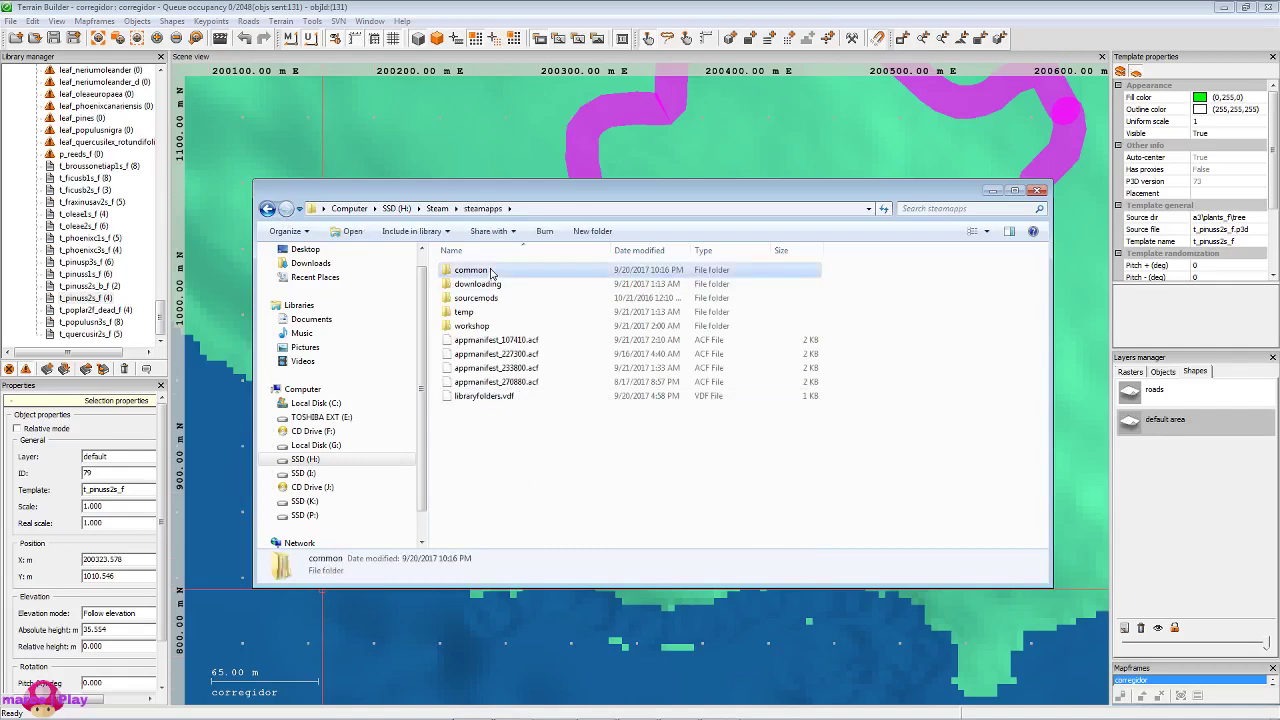
pyautogui.doubleClick(491, 271)
pyautogui.doubleClick(478, 285)
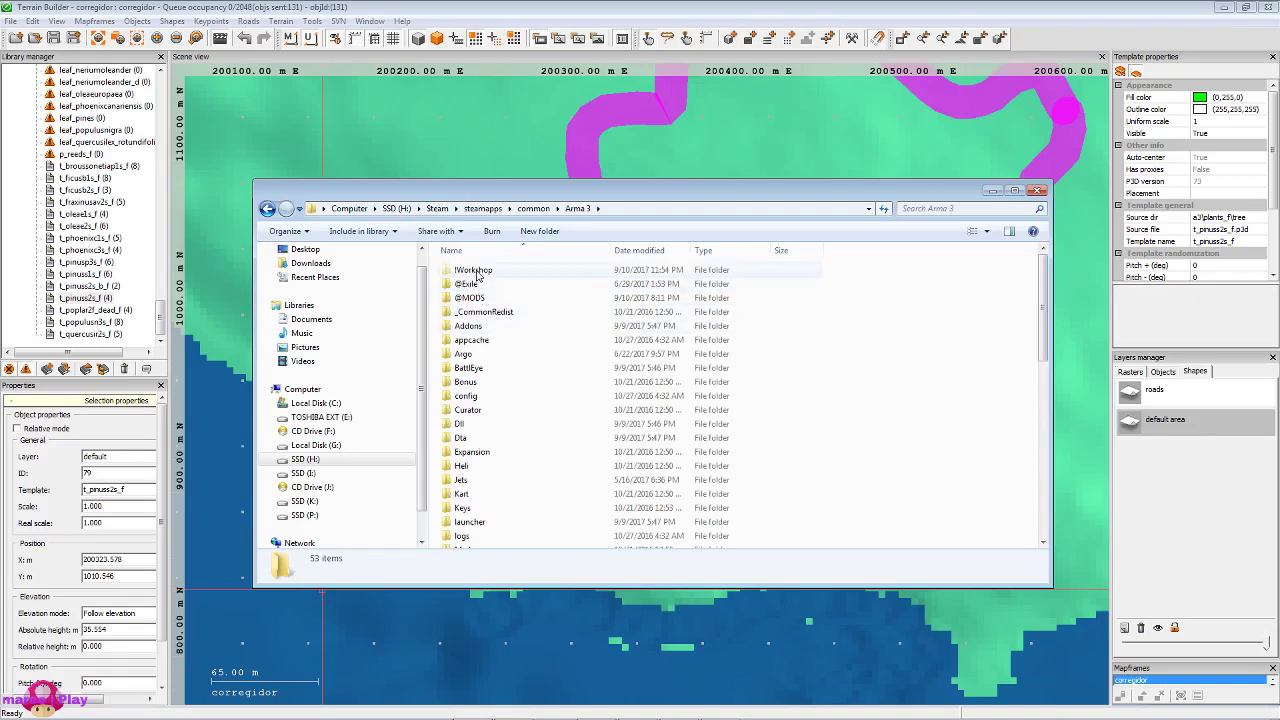
pyautogui.doubleClick(475, 271)
pyautogui.click(268, 209)
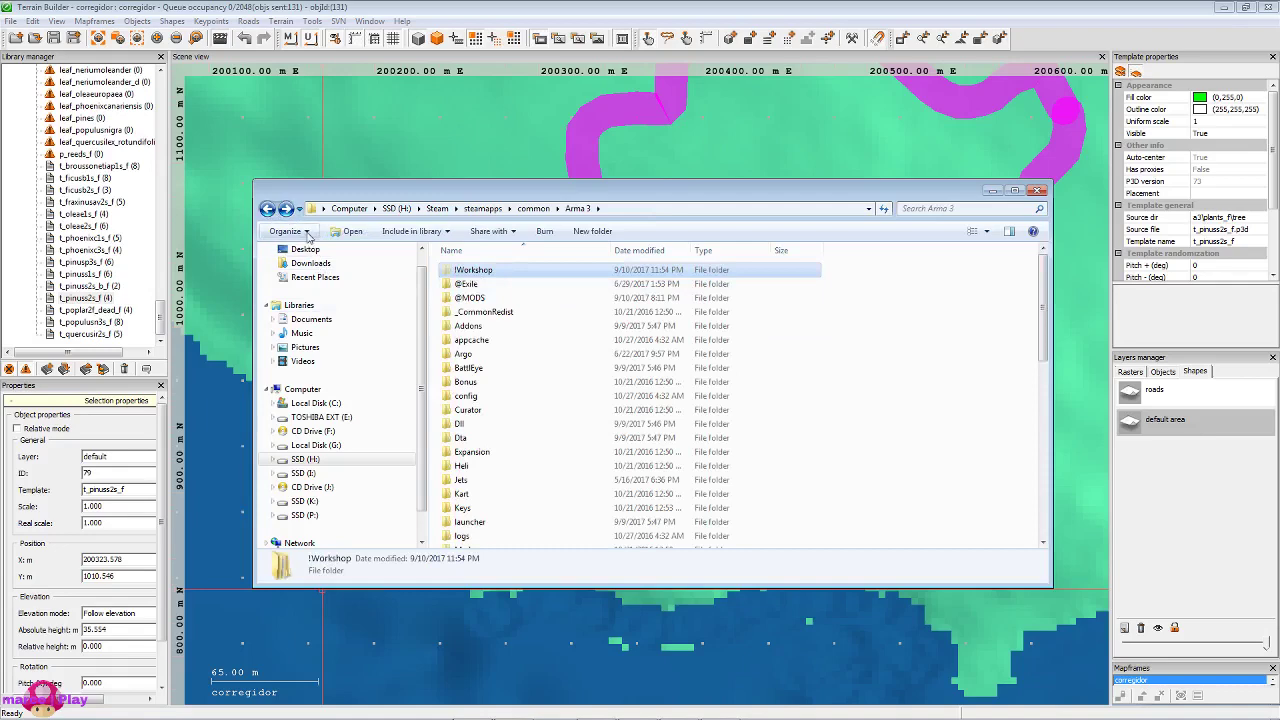
pyautogui.click(286, 231)
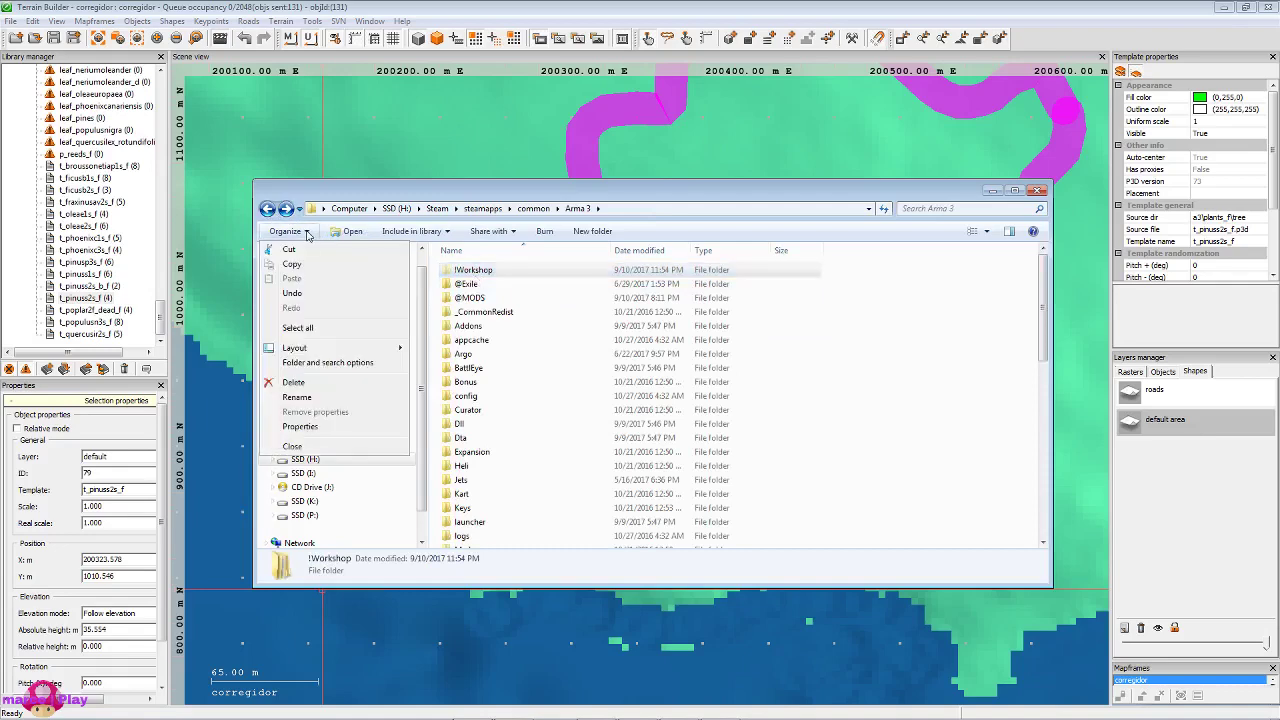
pyautogui.click(310, 351)
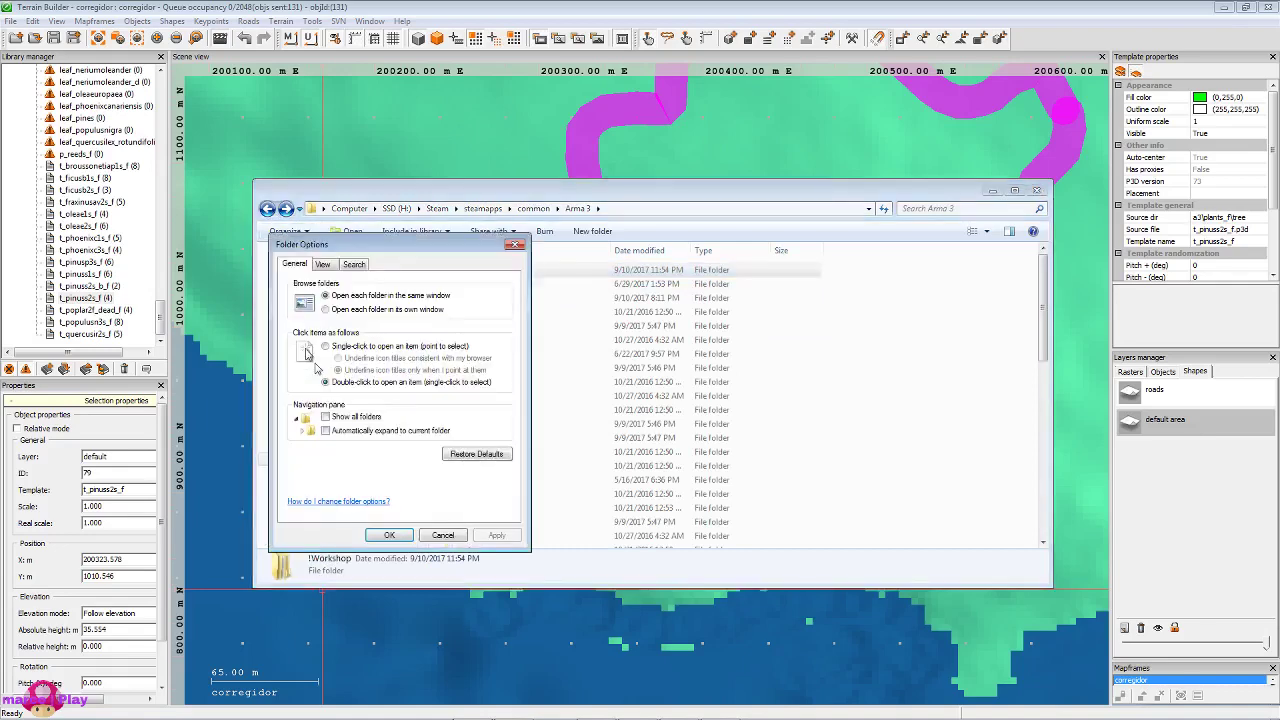
pyautogui.click(513, 246)
# Set the Windows folder view options to show hidden files, folders, and drives.
pyautogui.click(287, 231)
pyautogui.click(302, 363)
pyautogui.click(323, 264)
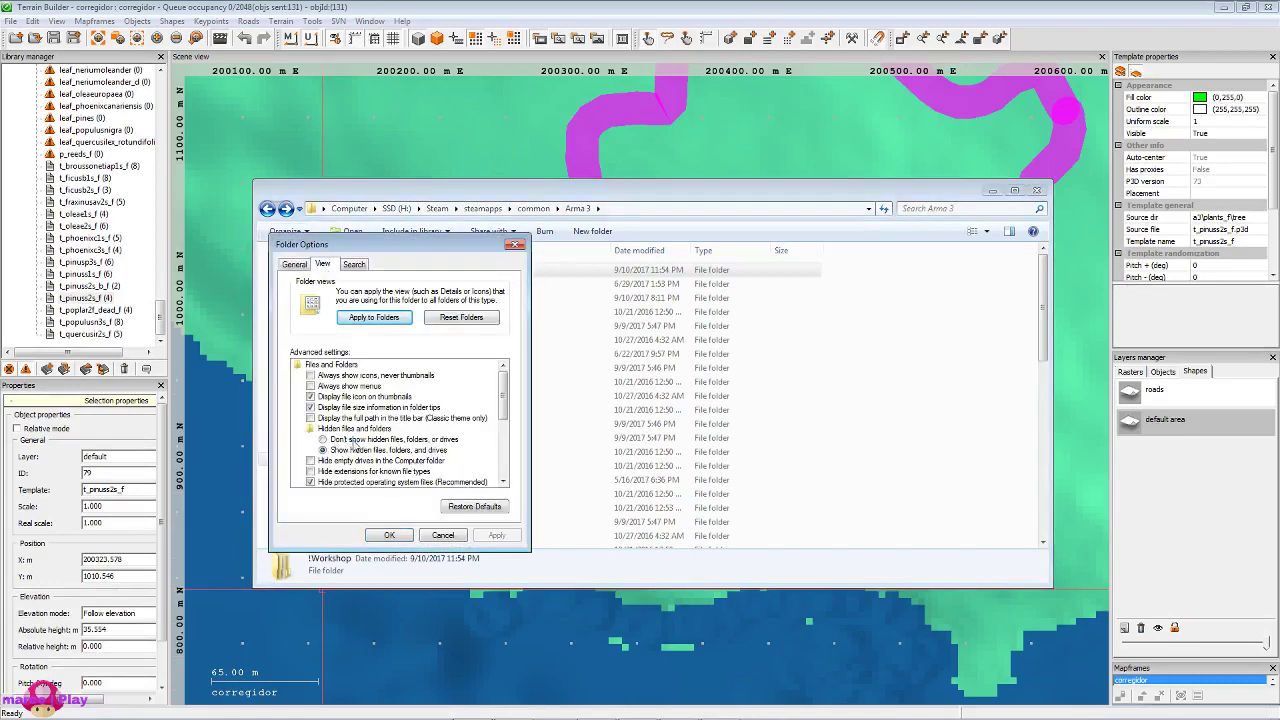
pyautogui.click(350, 440)
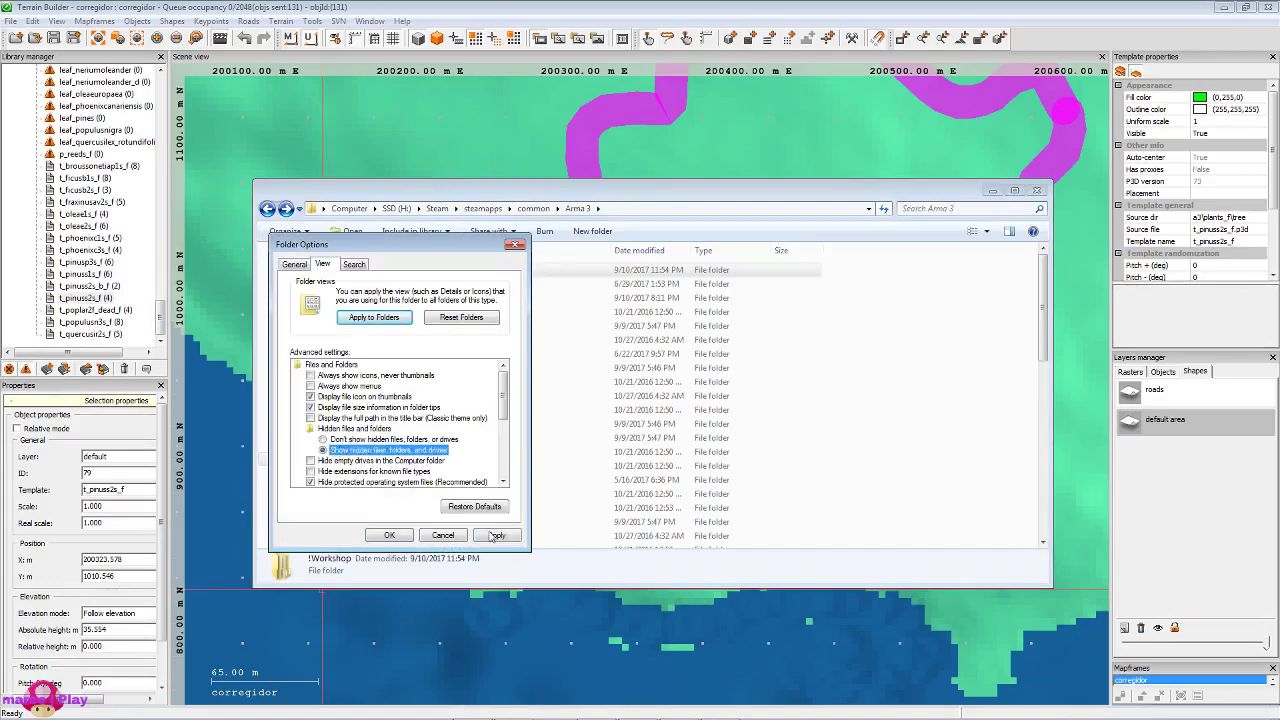
pyautogui.click(323, 451)
pyautogui.click(389, 535)
pyautogui.doubleClick(475, 272)
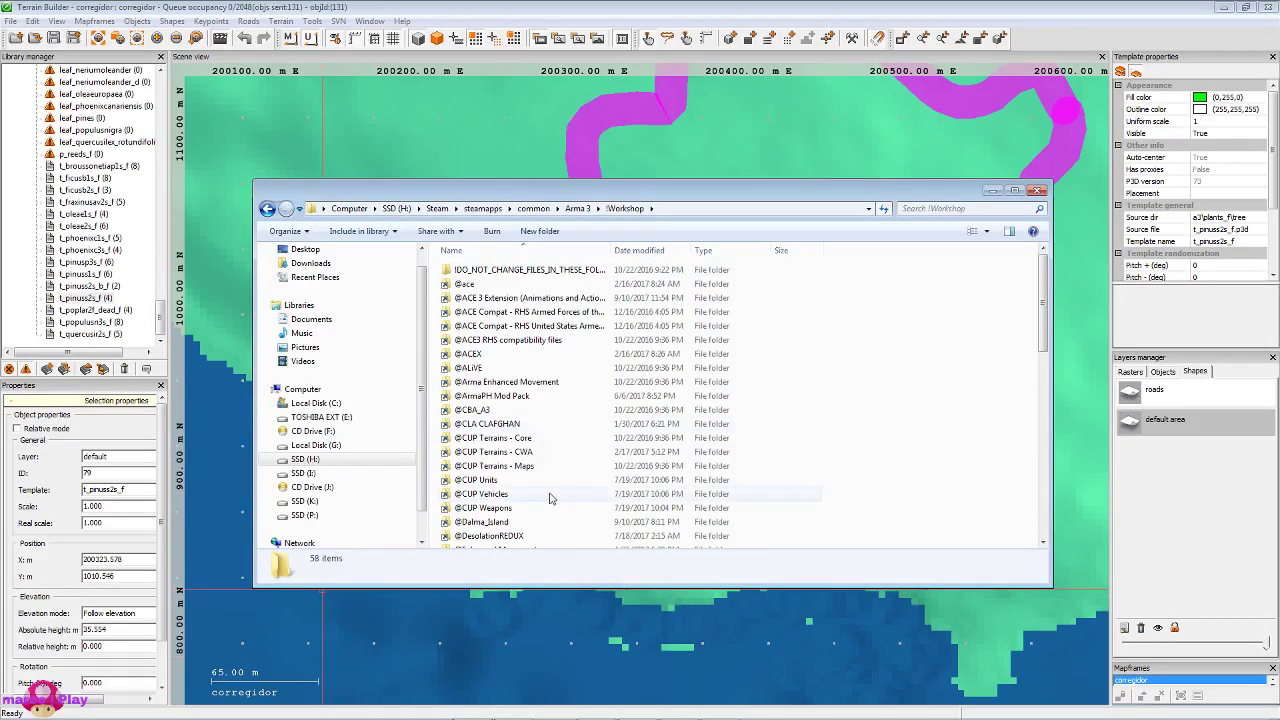
pyautogui.scroll(-2, 535, 474)
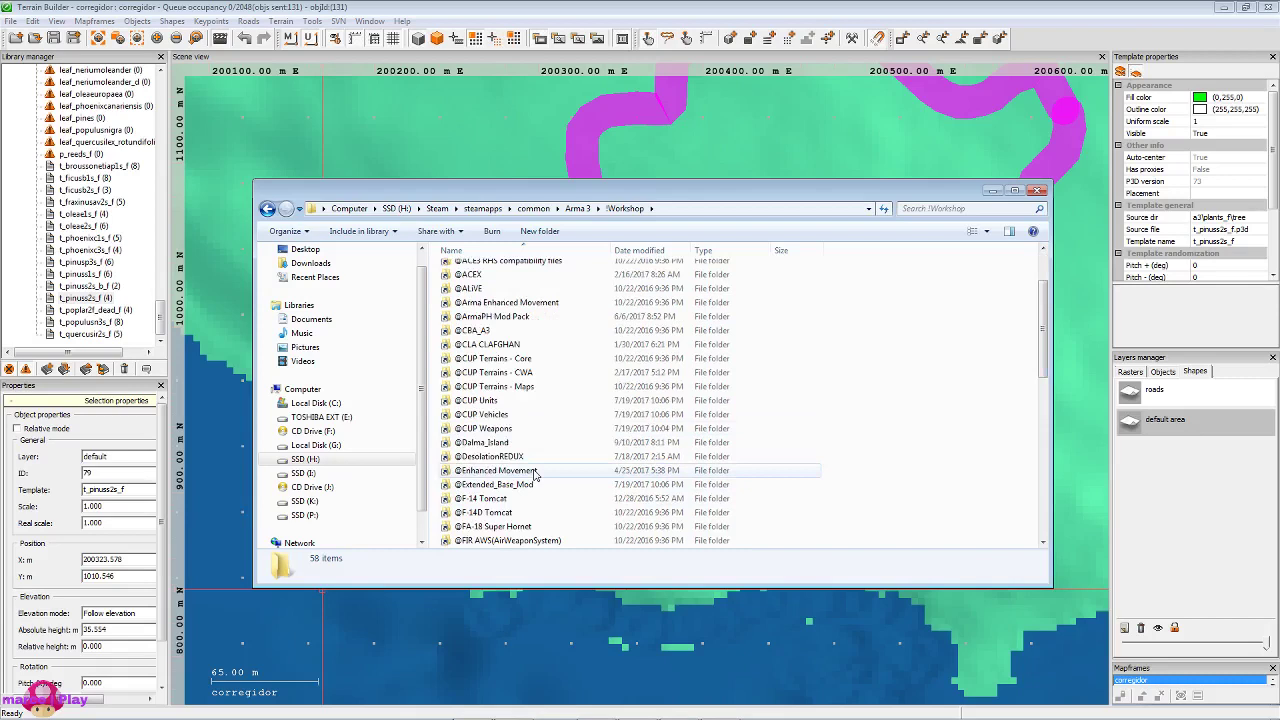
pyautogui.click(502, 414)
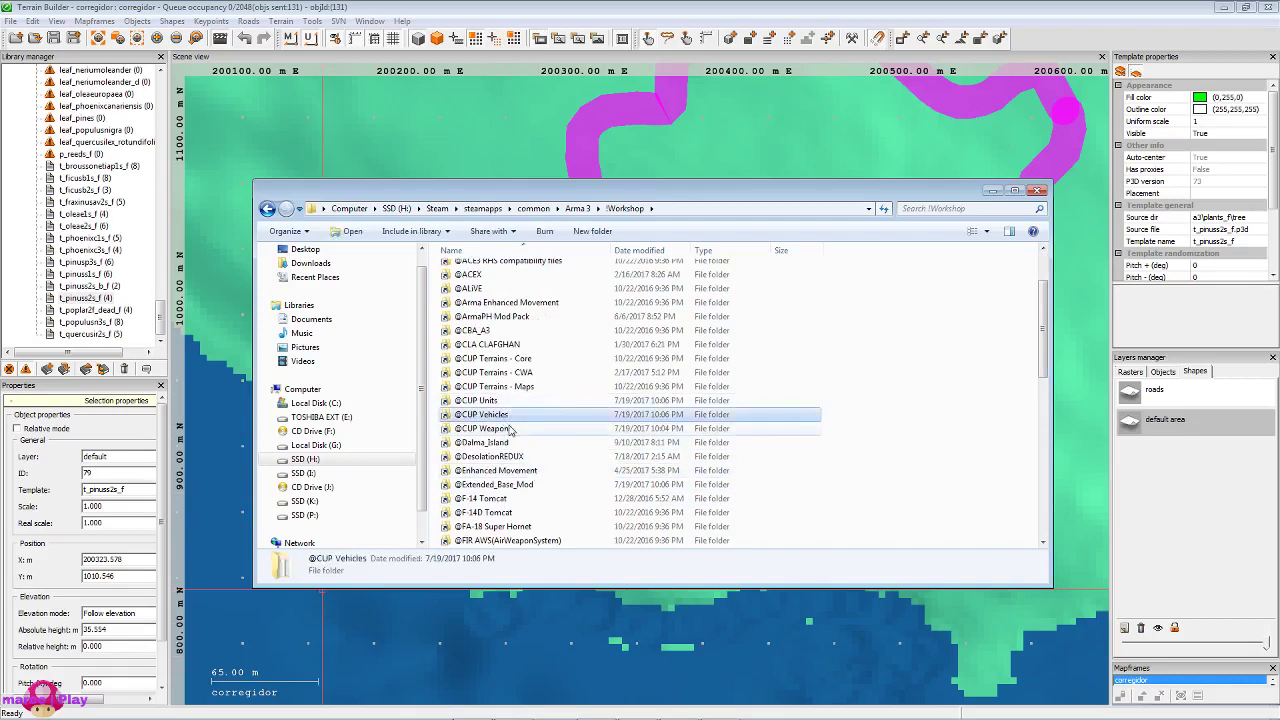
pyautogui.click(502, 402)
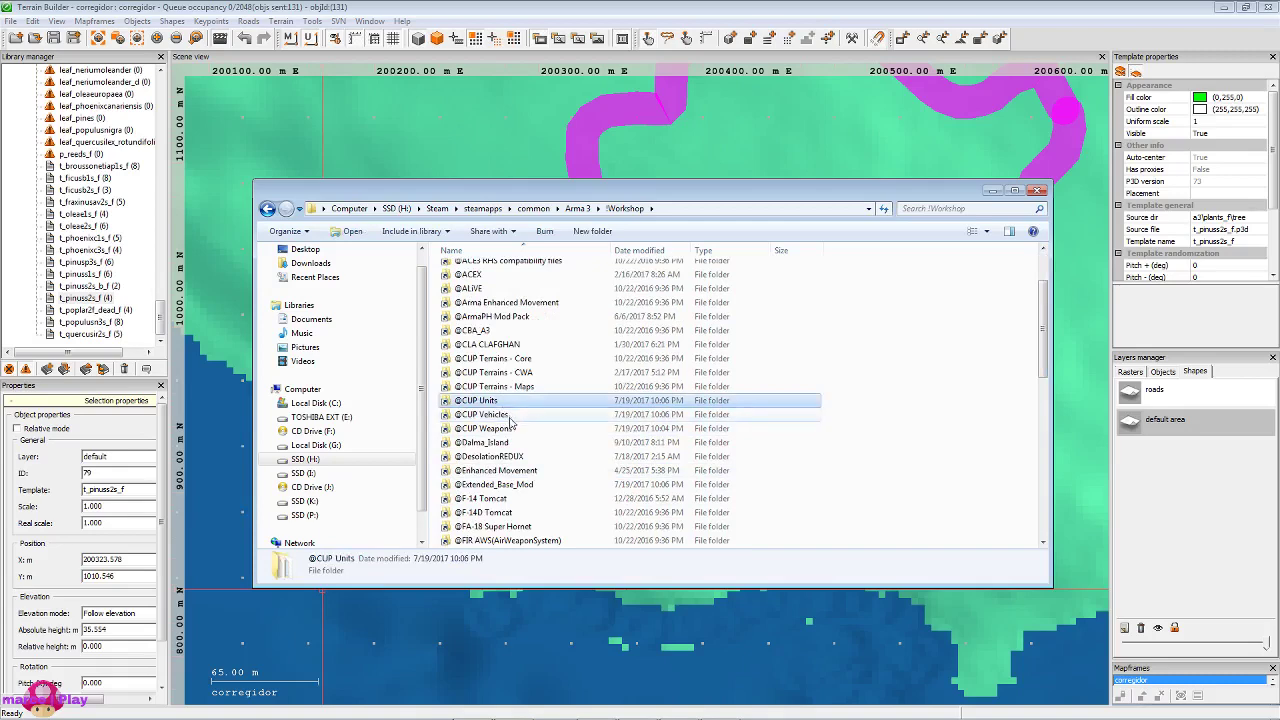
pyautogui.click(500, 358)
pyautogui.scroll(-1, 516, 340)
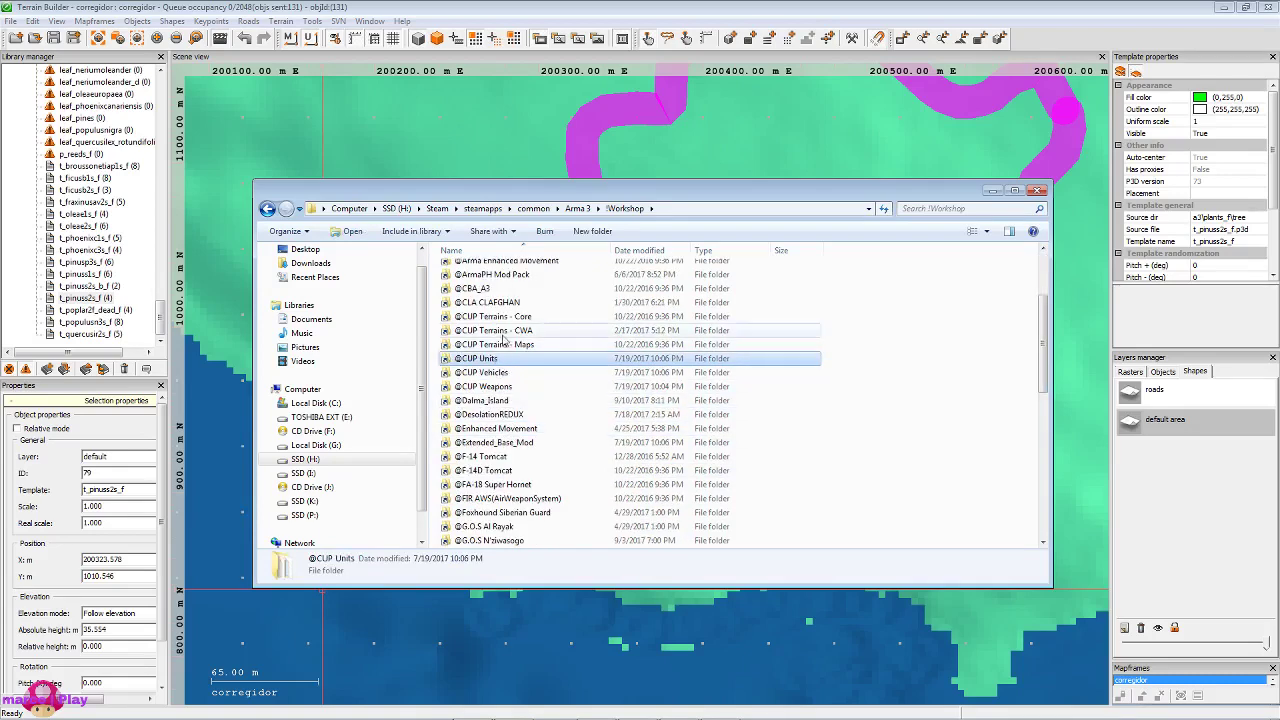
pyautogui.doubleClick(518, 320)
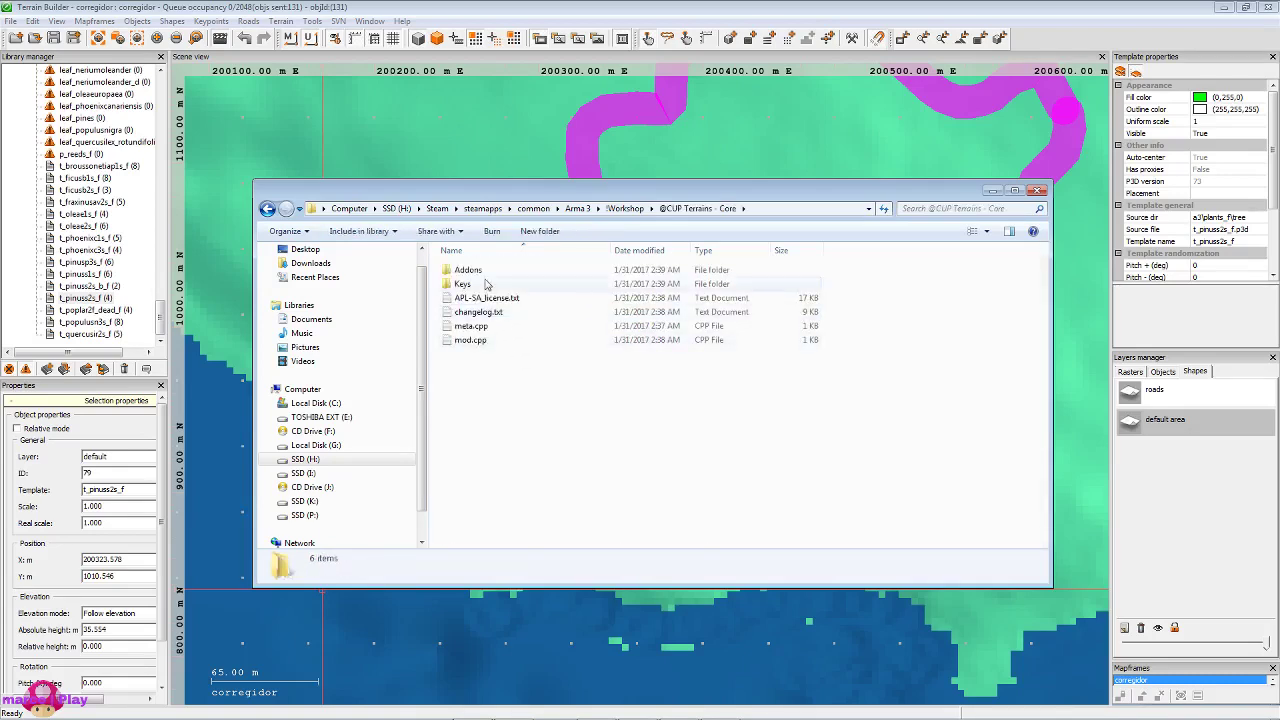
pyautogui.click(267, 209)
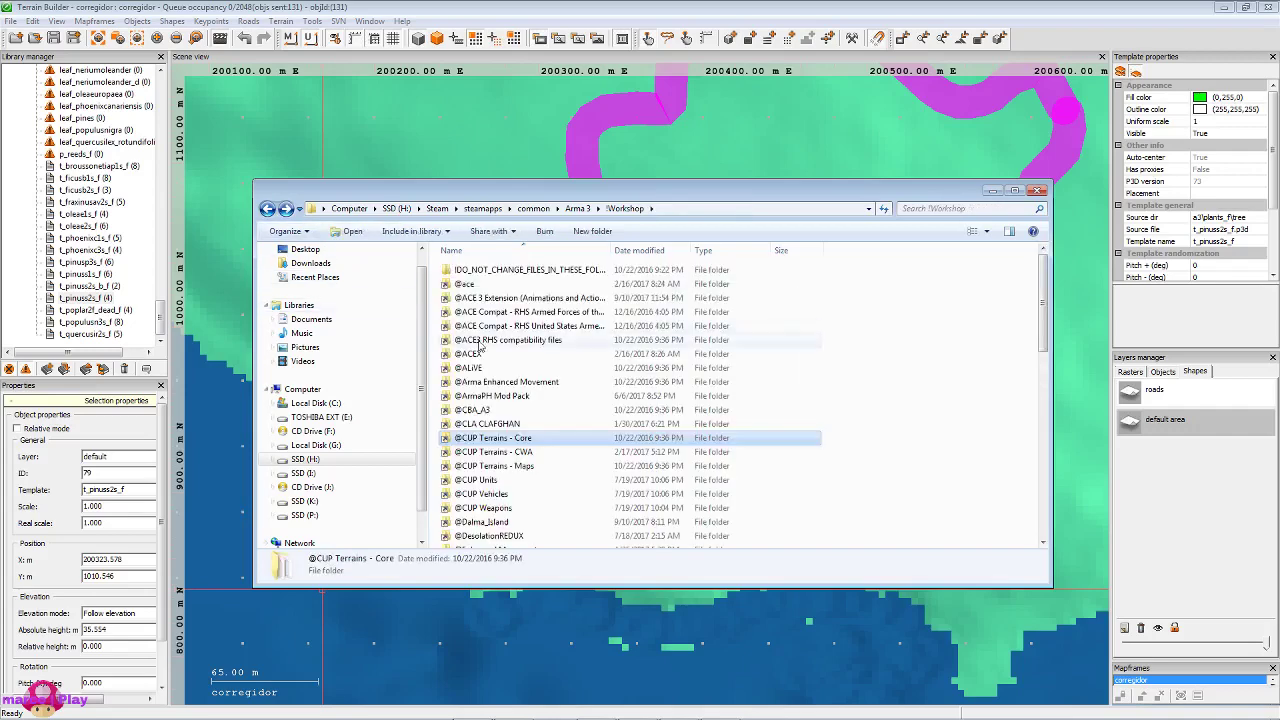
pyautogui.click(512, 455)
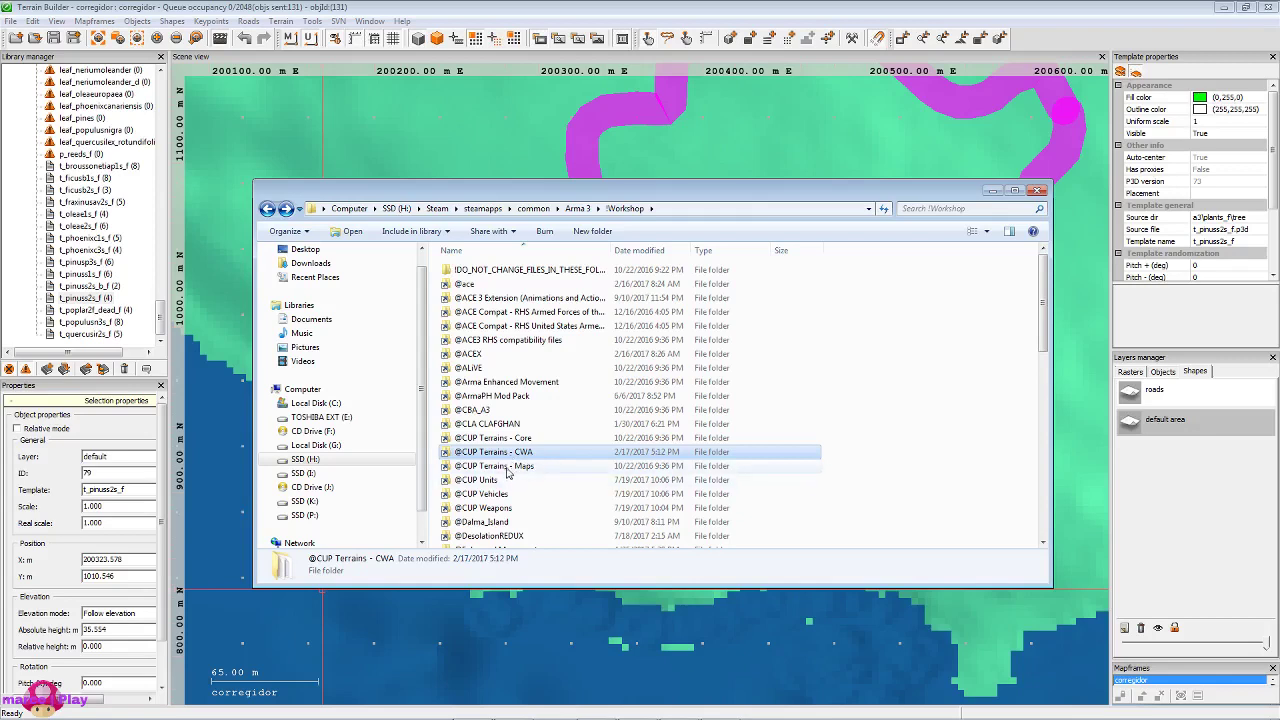
pyautogui.click(505, 440)
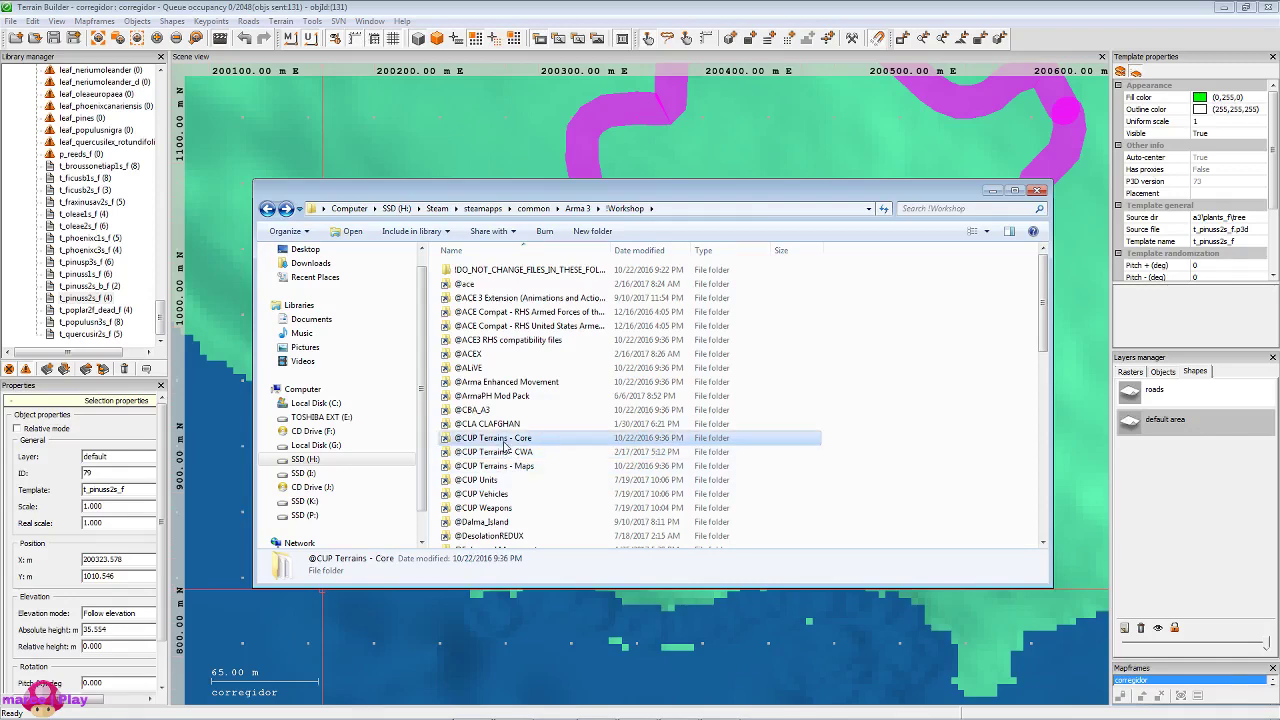
pyautogui.doubleClick(505, 445)
pyautogui.click(483, 275)
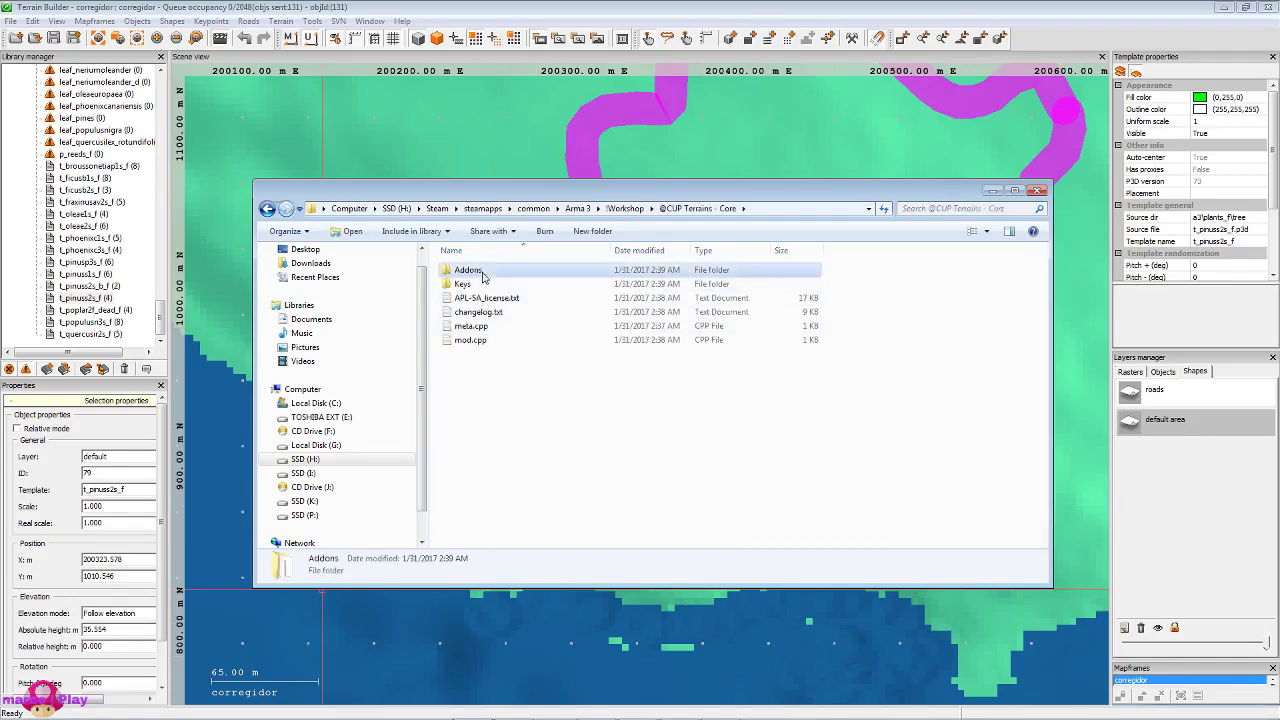
pyautogui.doubleClick(483, 275)
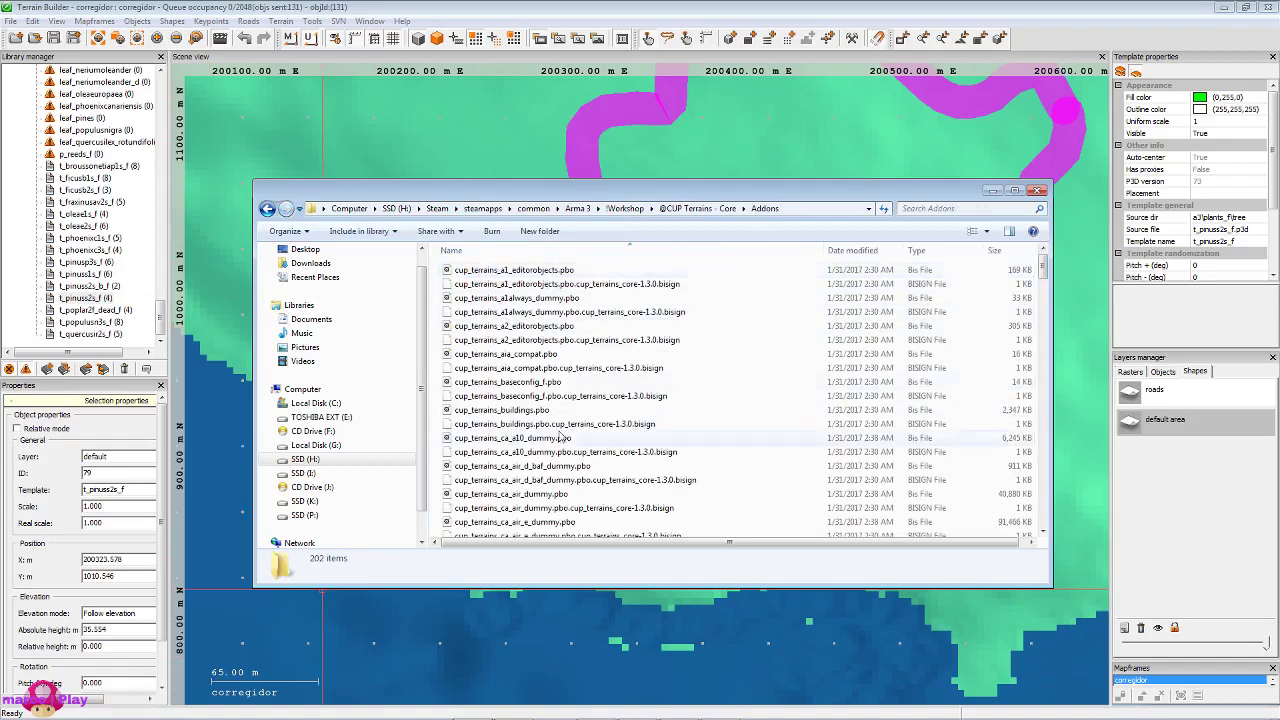
pyautogui.scroll(-7, 530, 453)
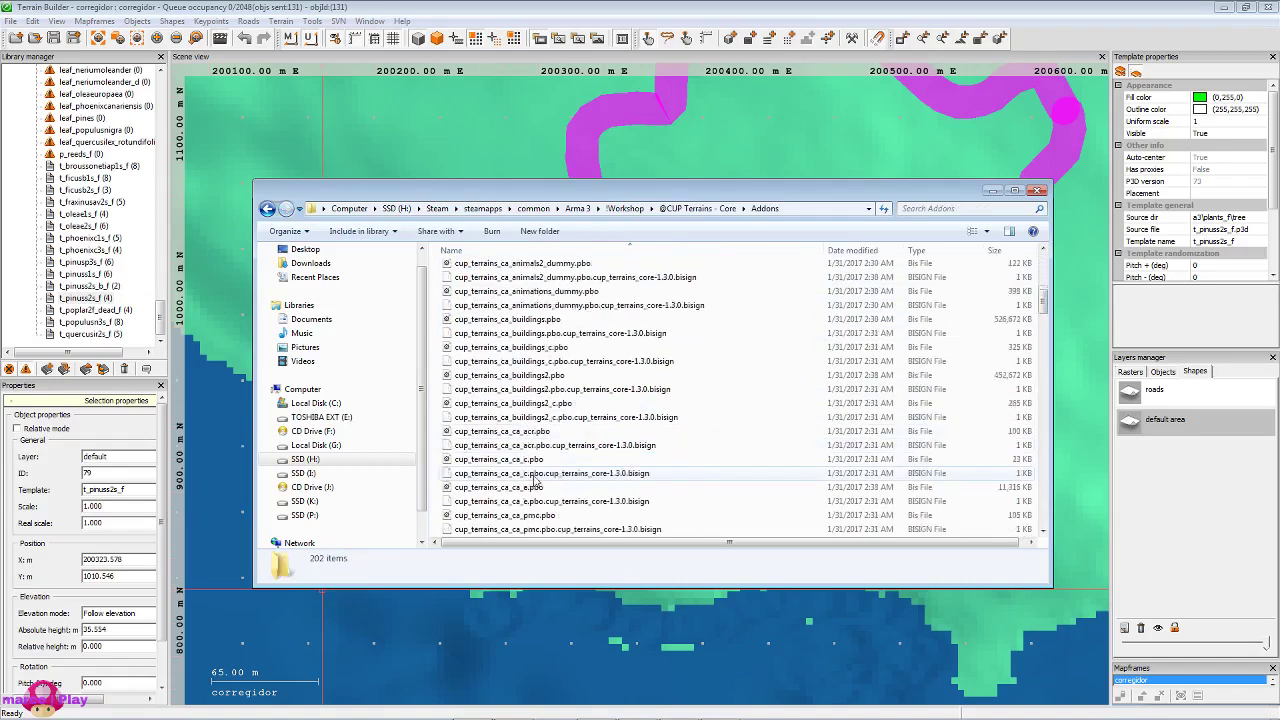
pyautogui.scroll(-2, 530, 453)
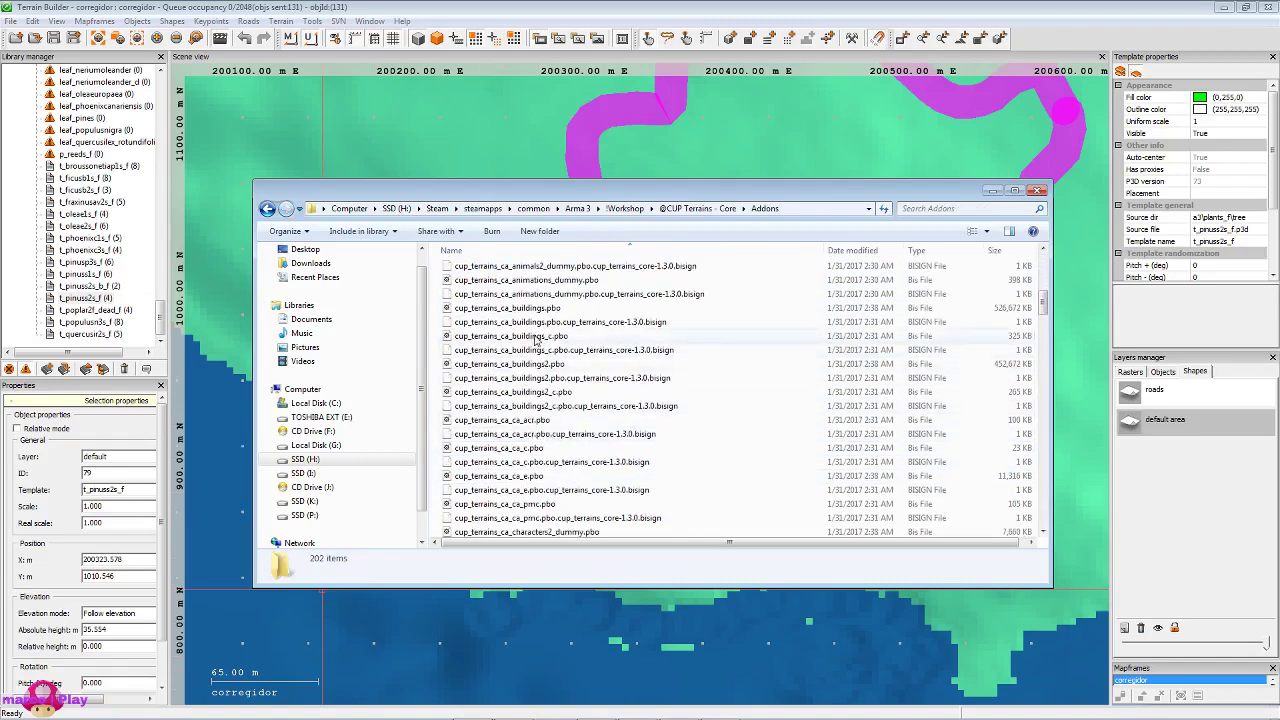
pyautogui.click(540, 336)
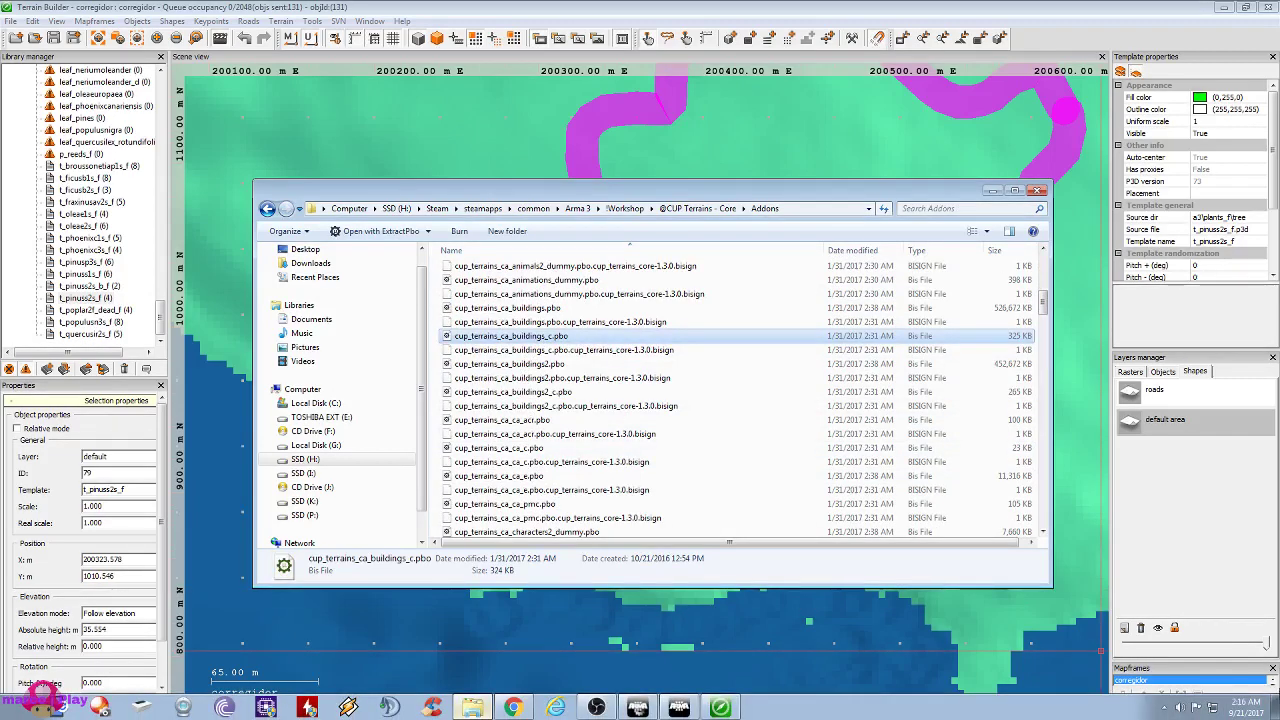
# Return to the desktop, launch ExtractPbo and move its window away from the desktop shortcuts.
pyautogui.click(472, 707)
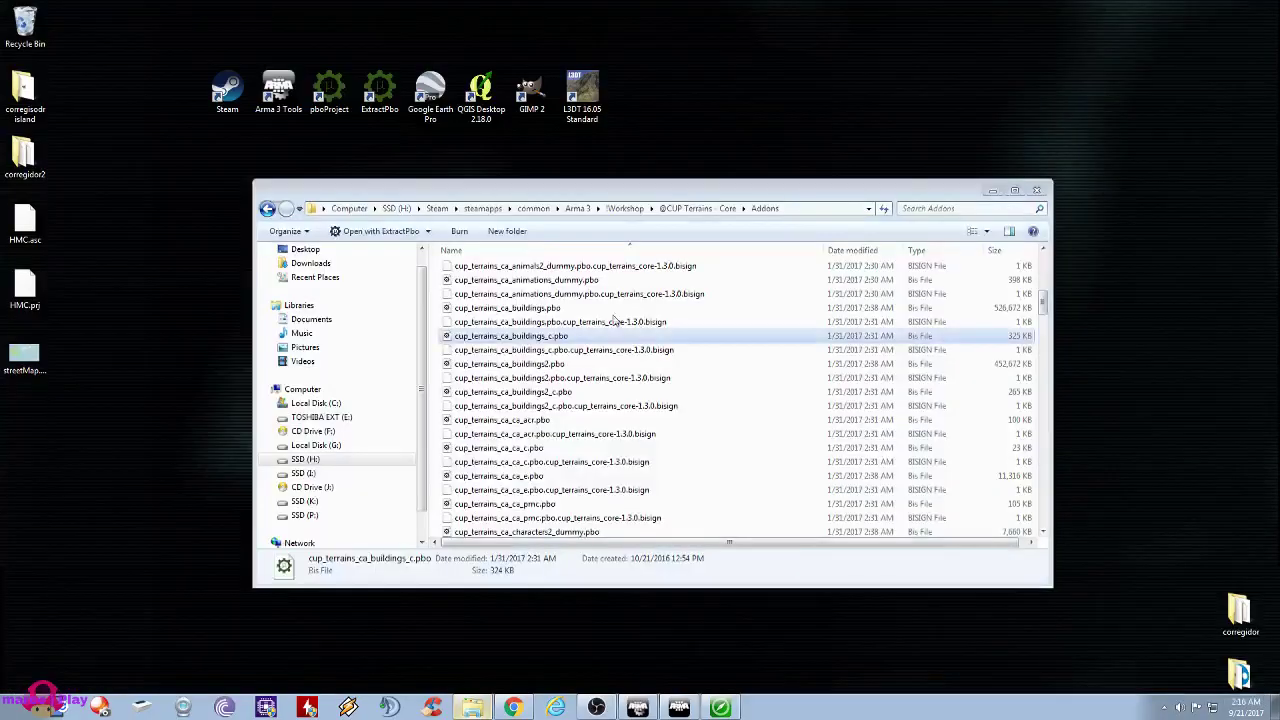
pyautogui.press('super+d')
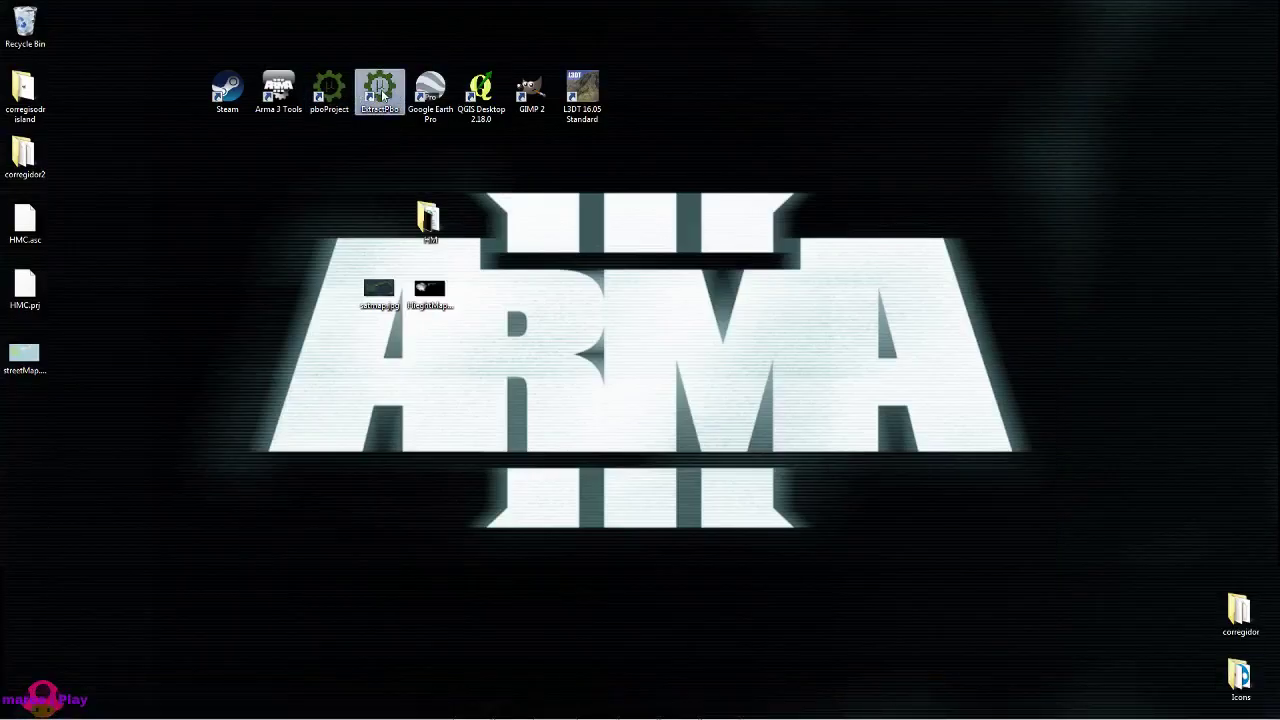
pyautogui.rightClick(381, 91)
pyautogui.click(425, 104)
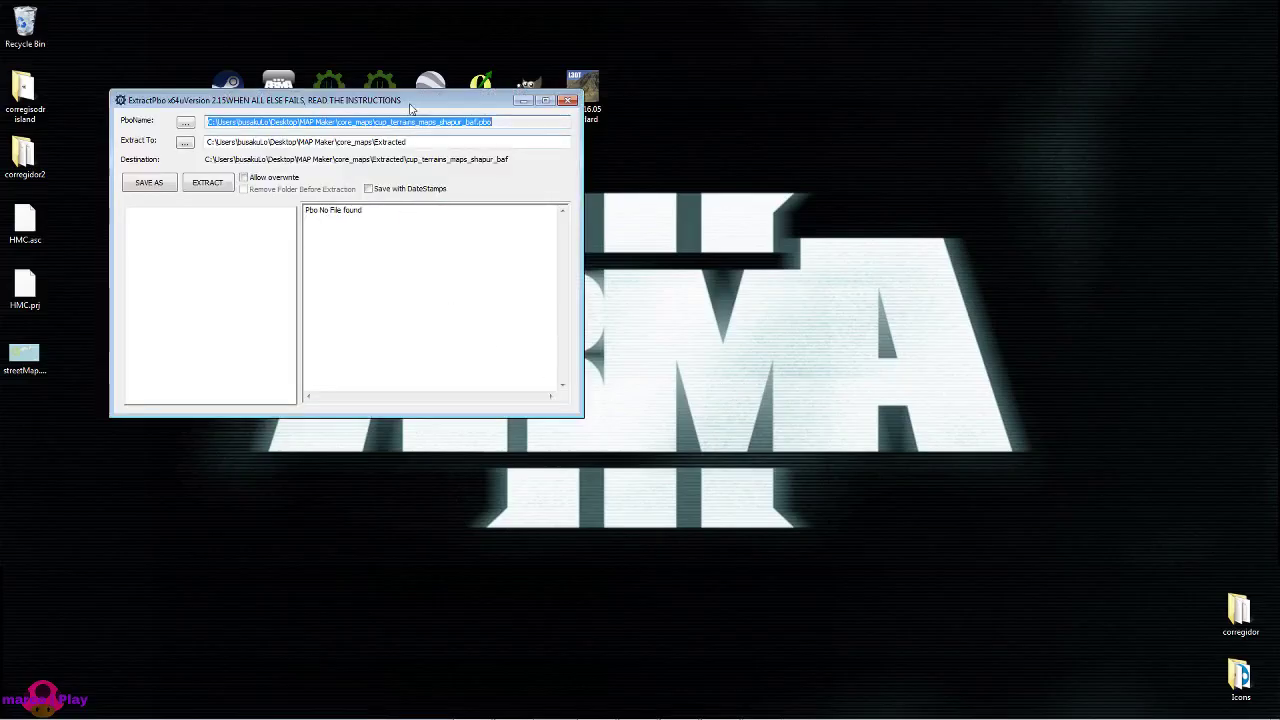
pyautogui.moveTo(420, 91); pyautogui.dragTo(879, 186)
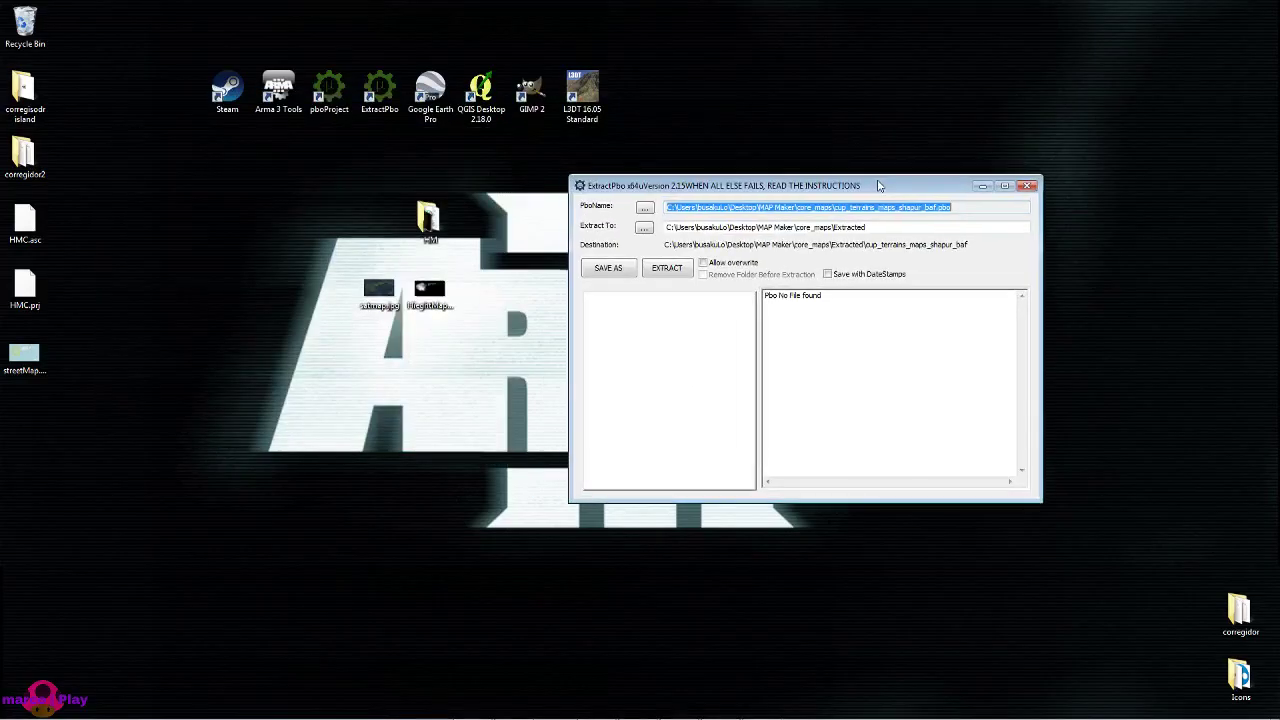
# Start choosing the source PBO file and browse to Icons, MAP Maker, core_maps on the Desktop.
pyautogui.click(645, 208)
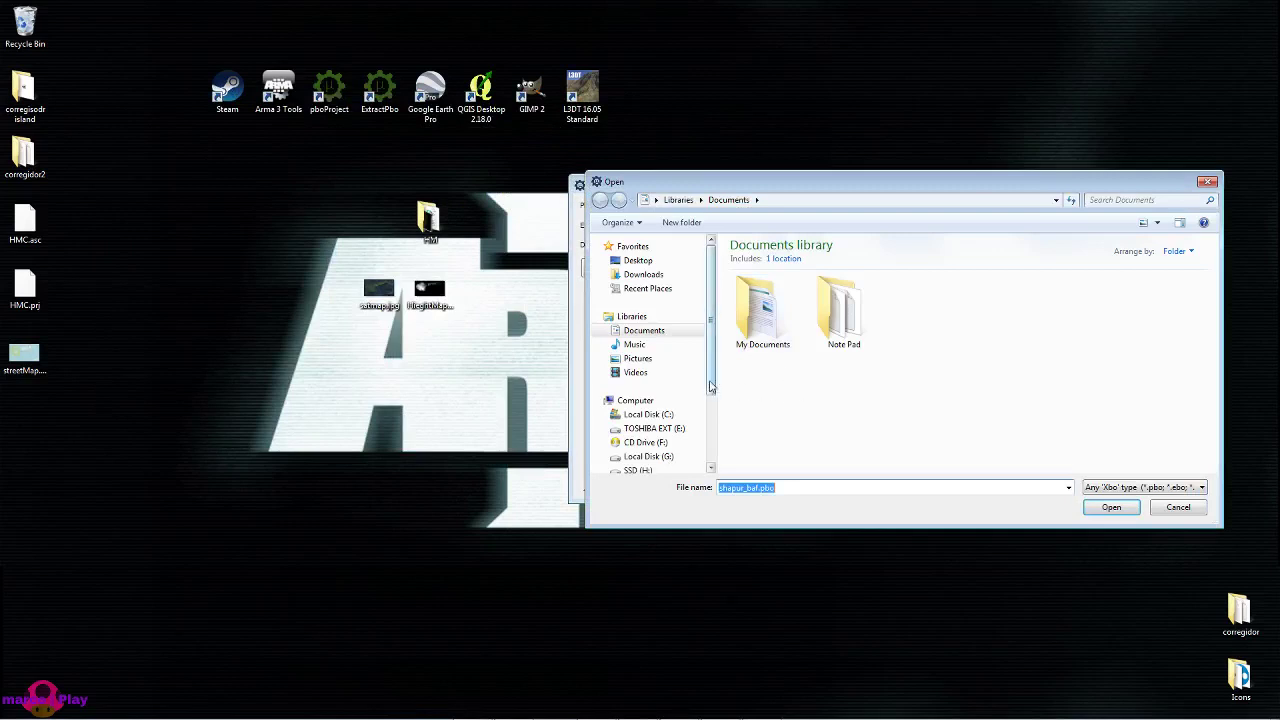
pyautogui.scroll(-2, 712, 363)
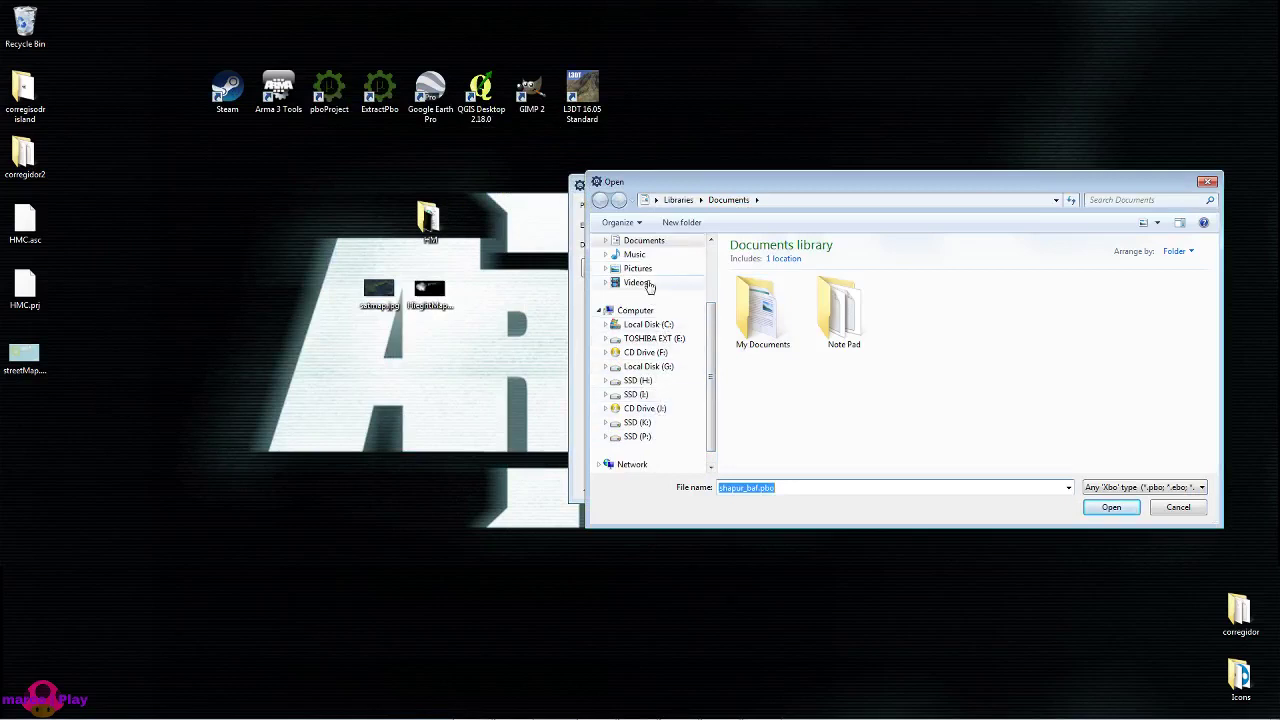
pyautogui.scroll(2, 648, 283)
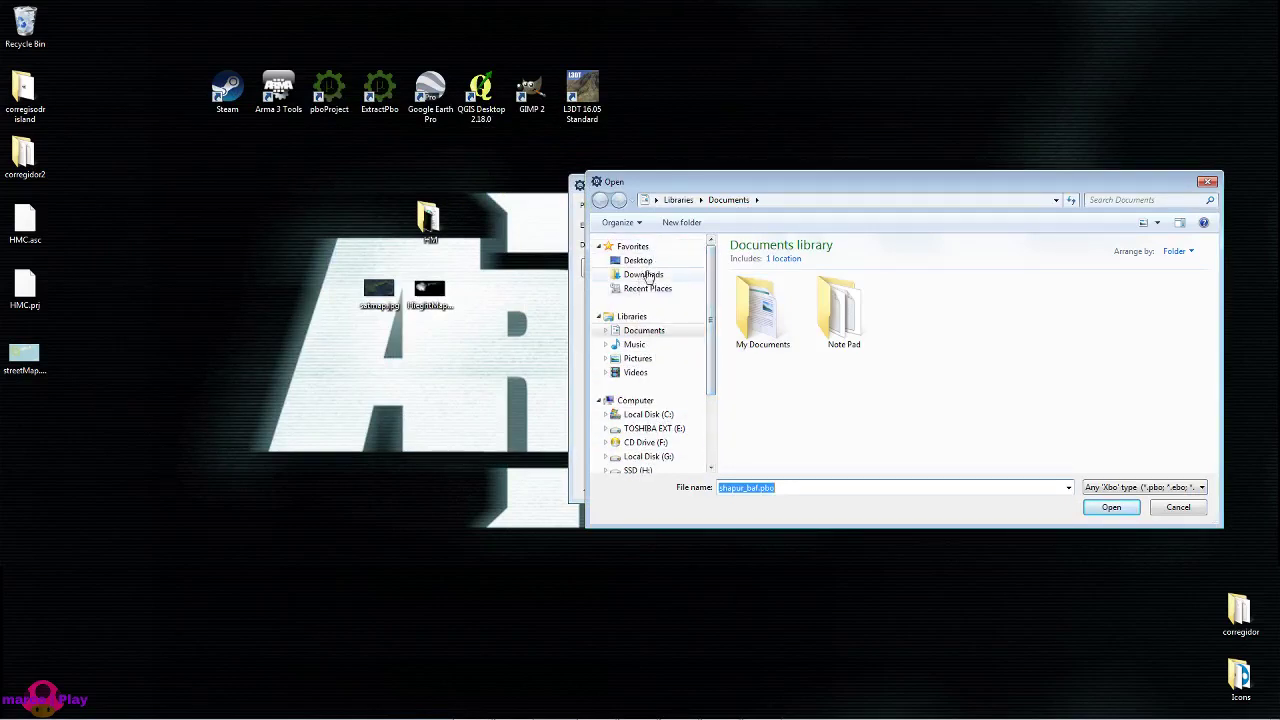
pyautogui.click(640, 261)
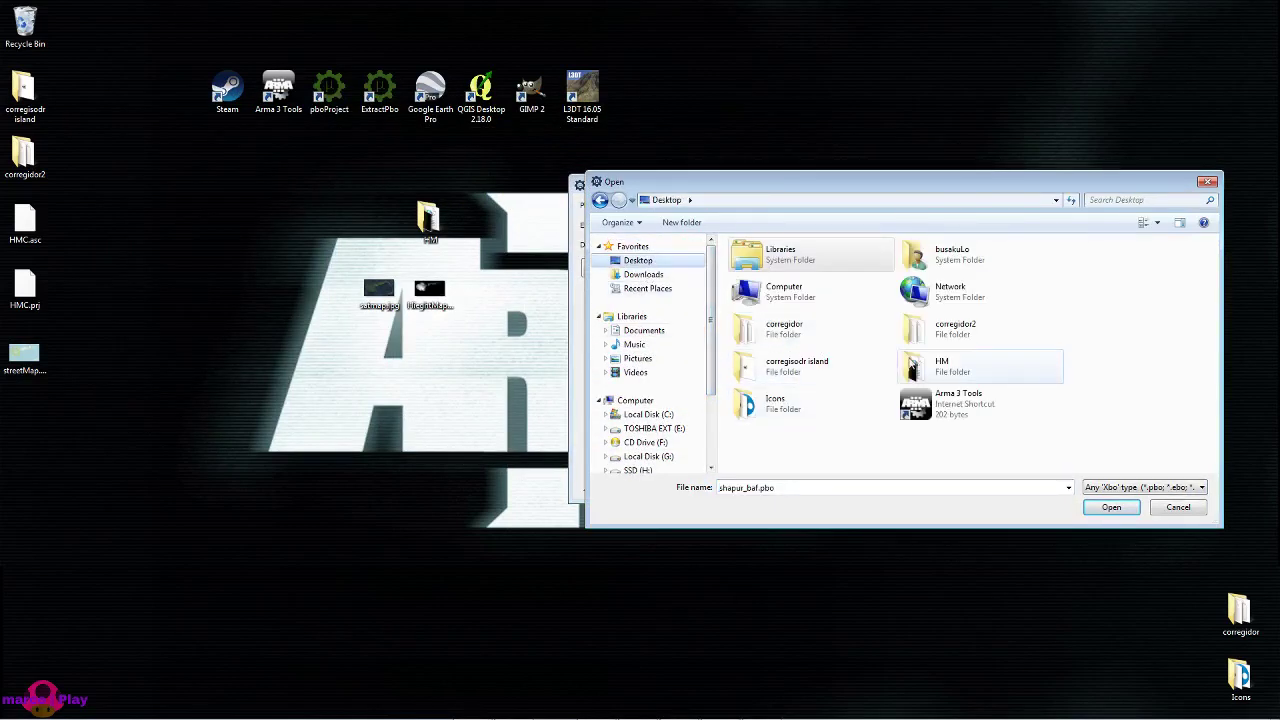
pyautogui.doubleClick(797, 404)
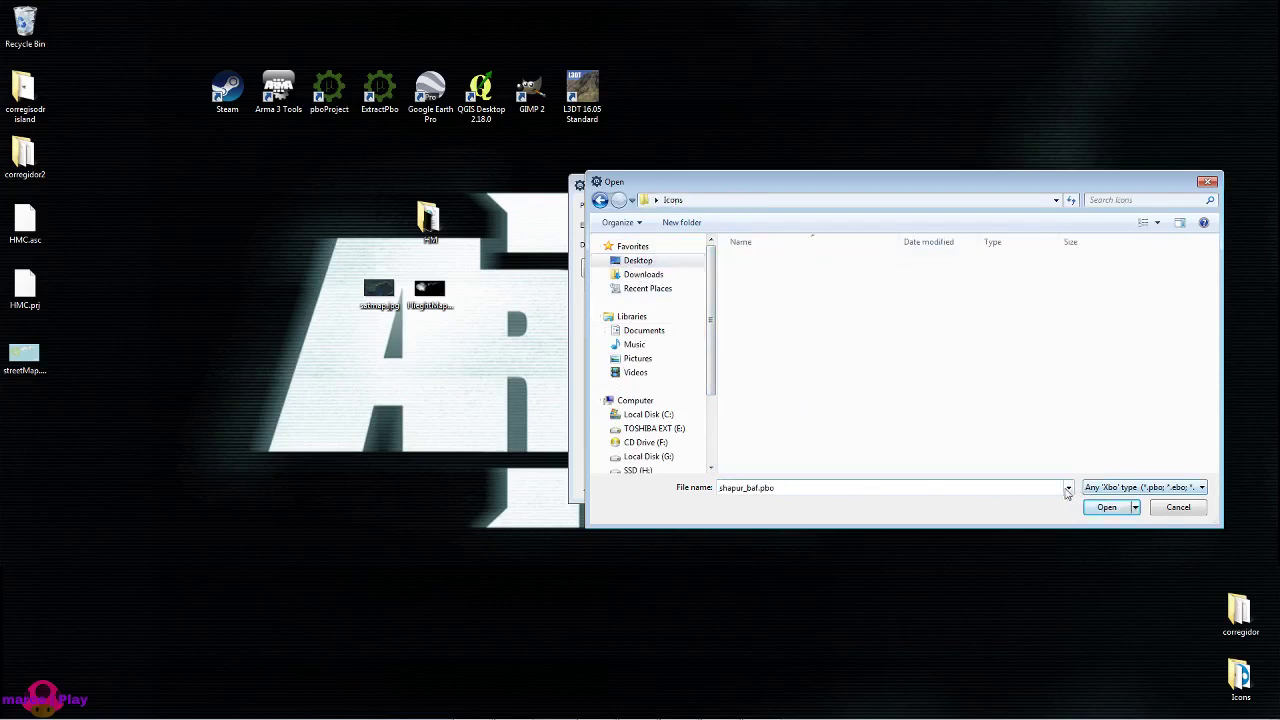
pyautogui.click(1113, 488)
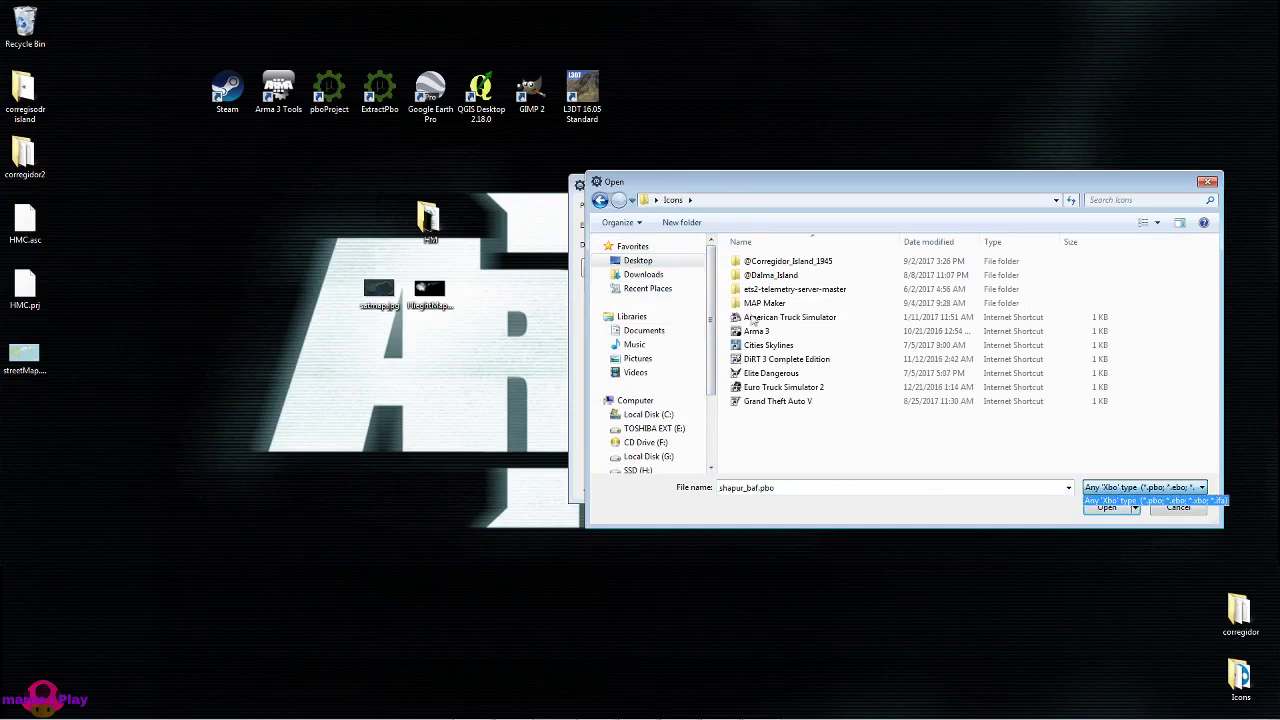
pyautogui.click(760, 305)
pyautogui.doubleClick(762, 303)
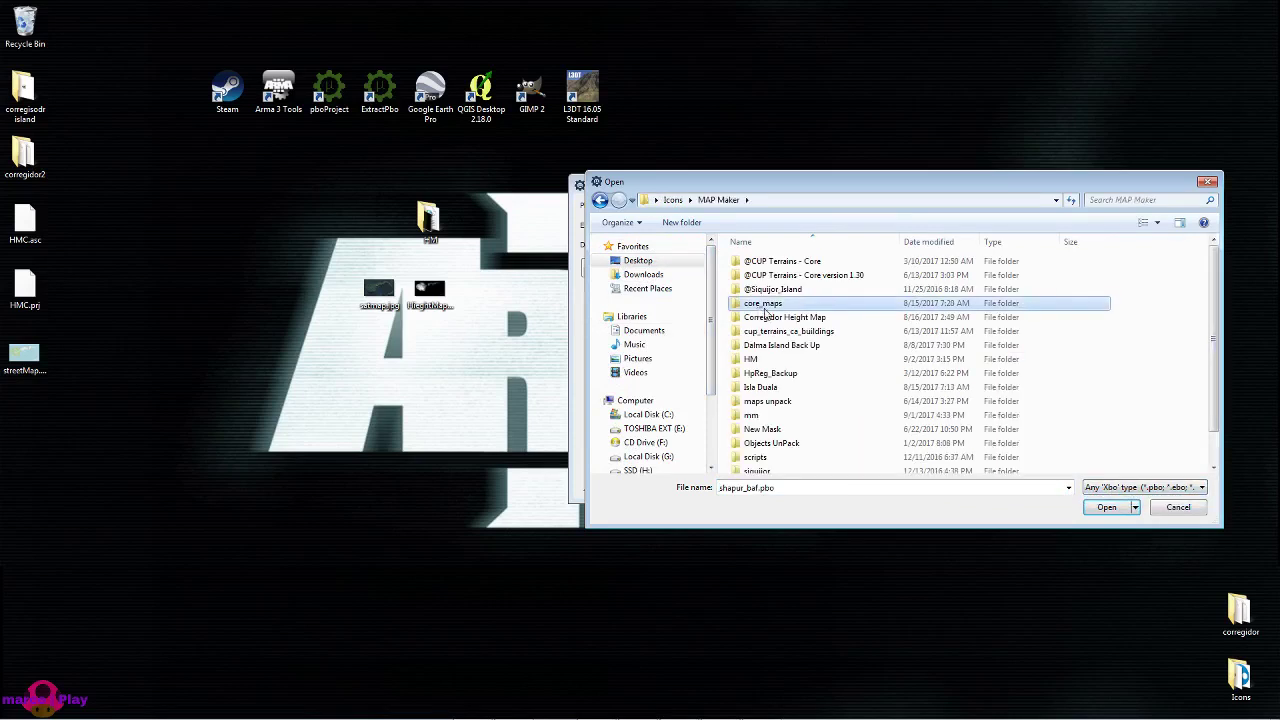
pyautogui.doubleClick(765, 303)
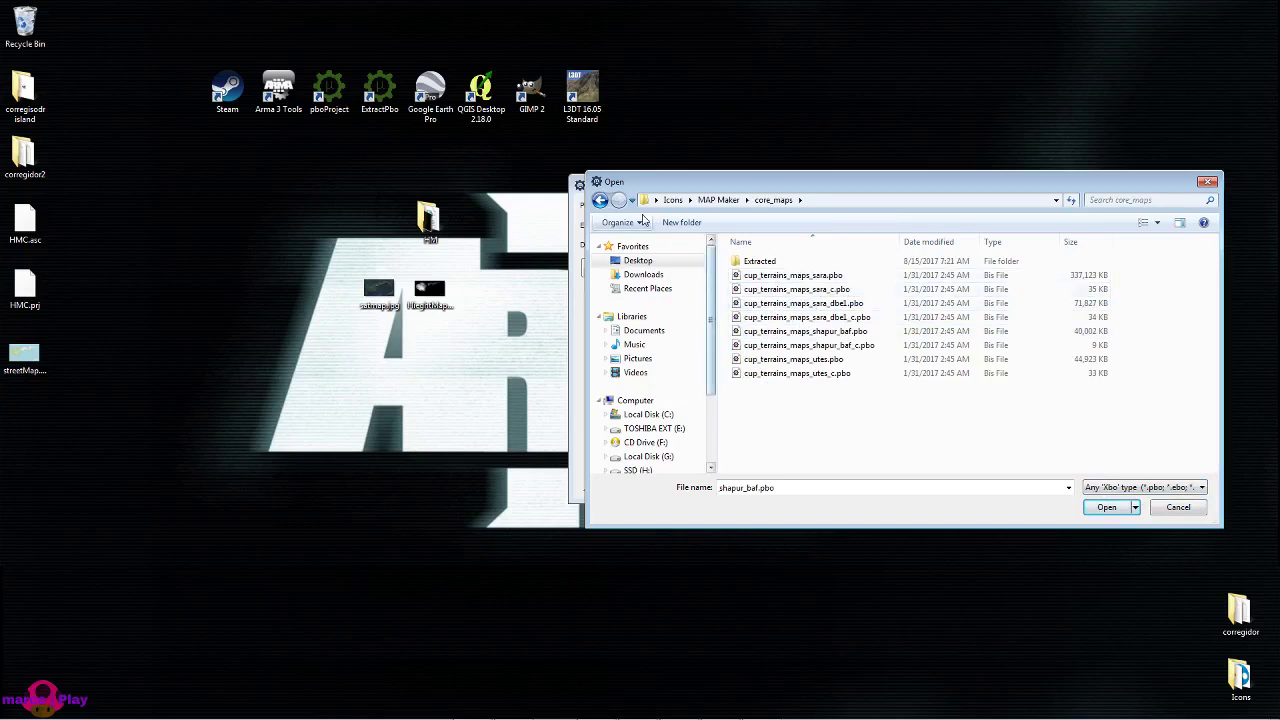
# Go back to MAP Maker and look through cup_terrains_ca_buildings down to the castle folder inside ca, buildings.
pyautogui.click(600, 200)
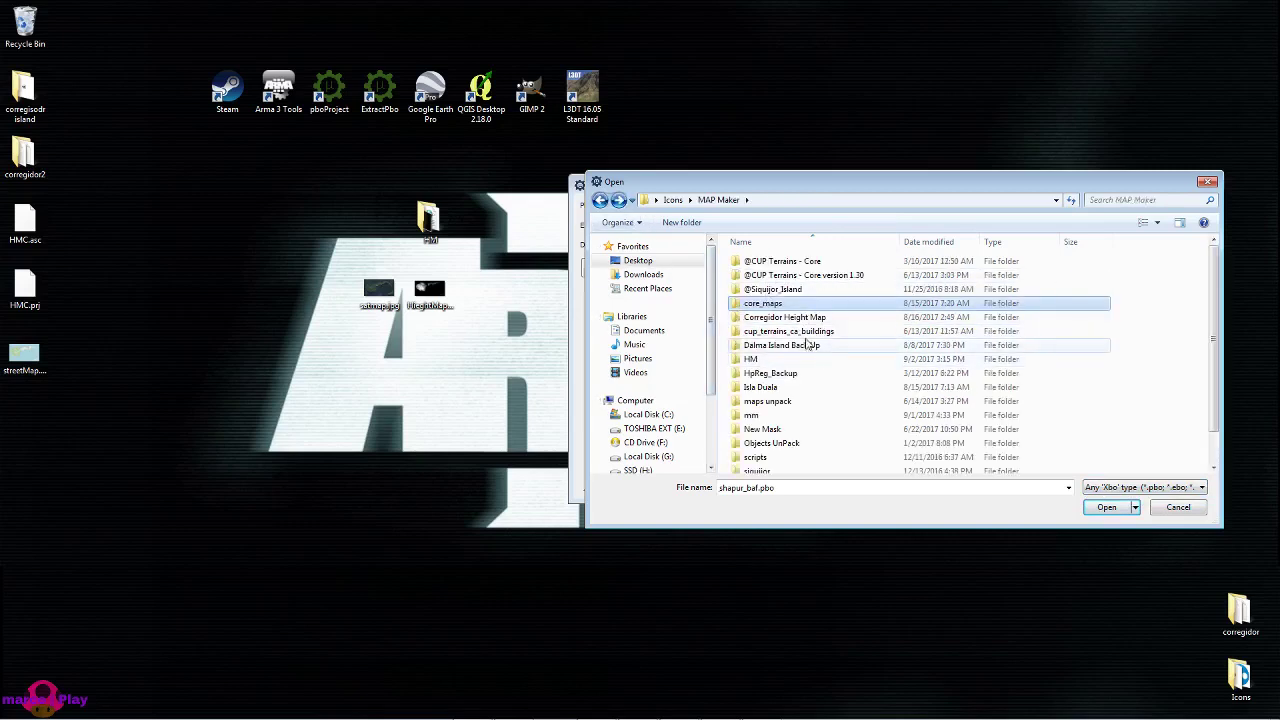
pyautogui.doubleClick(805, 331)
pyautogui.doubleClick(760, 265)
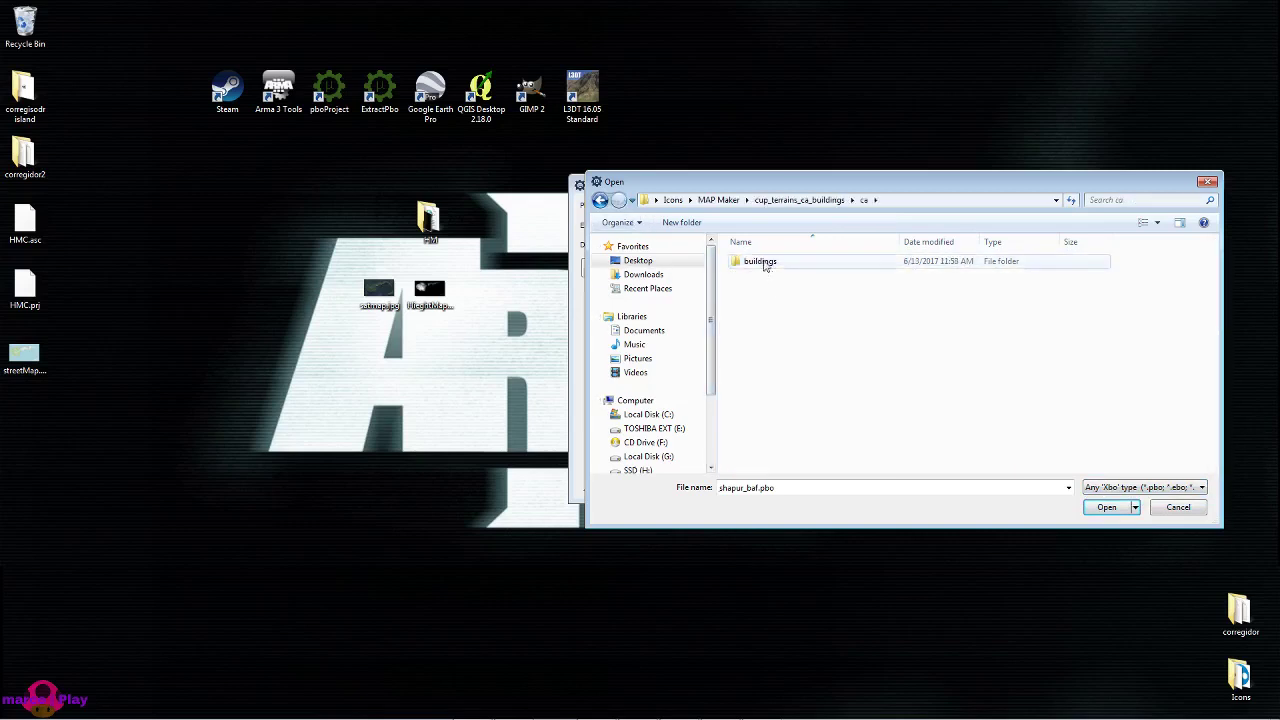
pyautogui.doubleClick(763, 263)
pyautogui.doubleClick(783, 263)
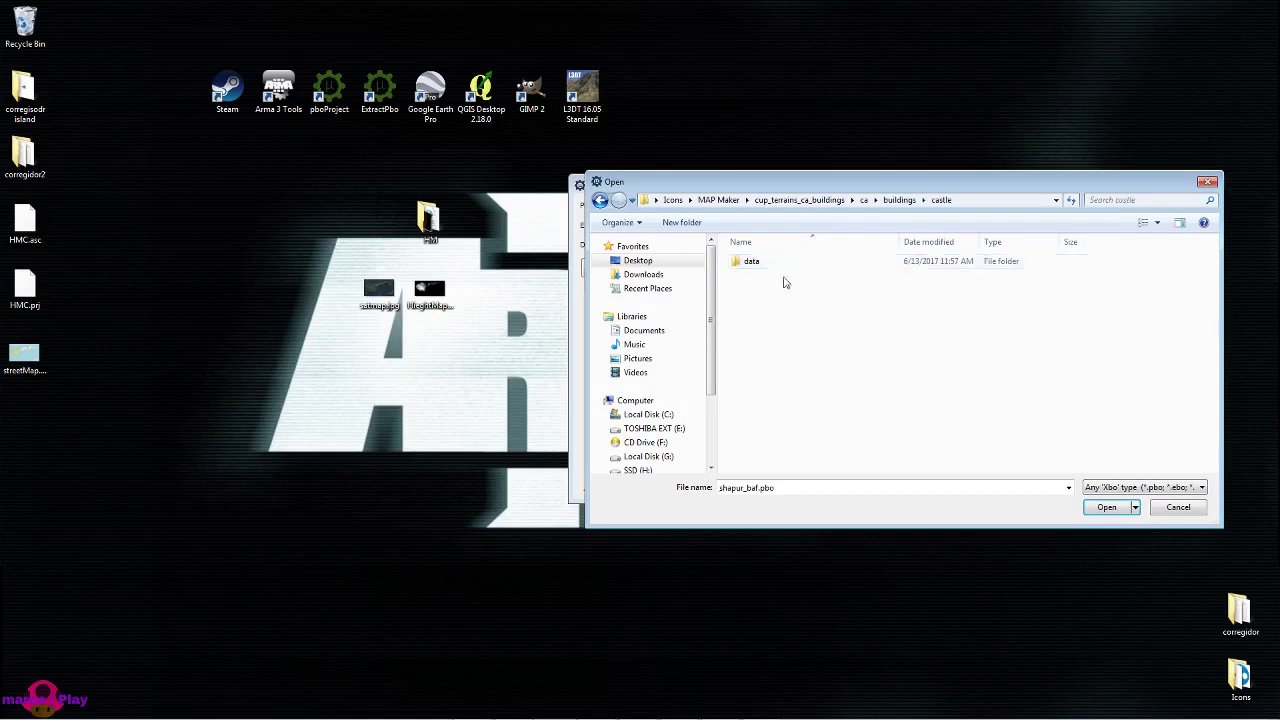
# Return to MAP Maker in the file chooser and look for PBO files in the Objects UnPack folder.
pyautogui.click(600, 200)
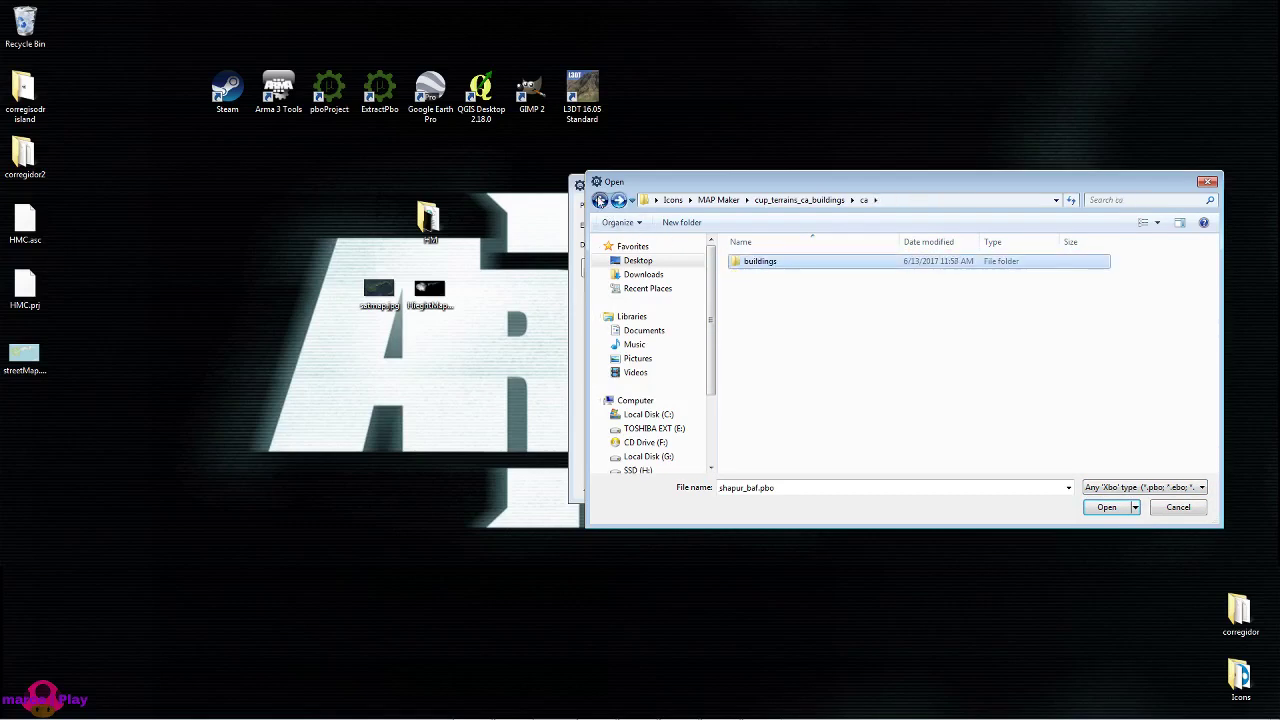
pyautogui.click(600, 200)
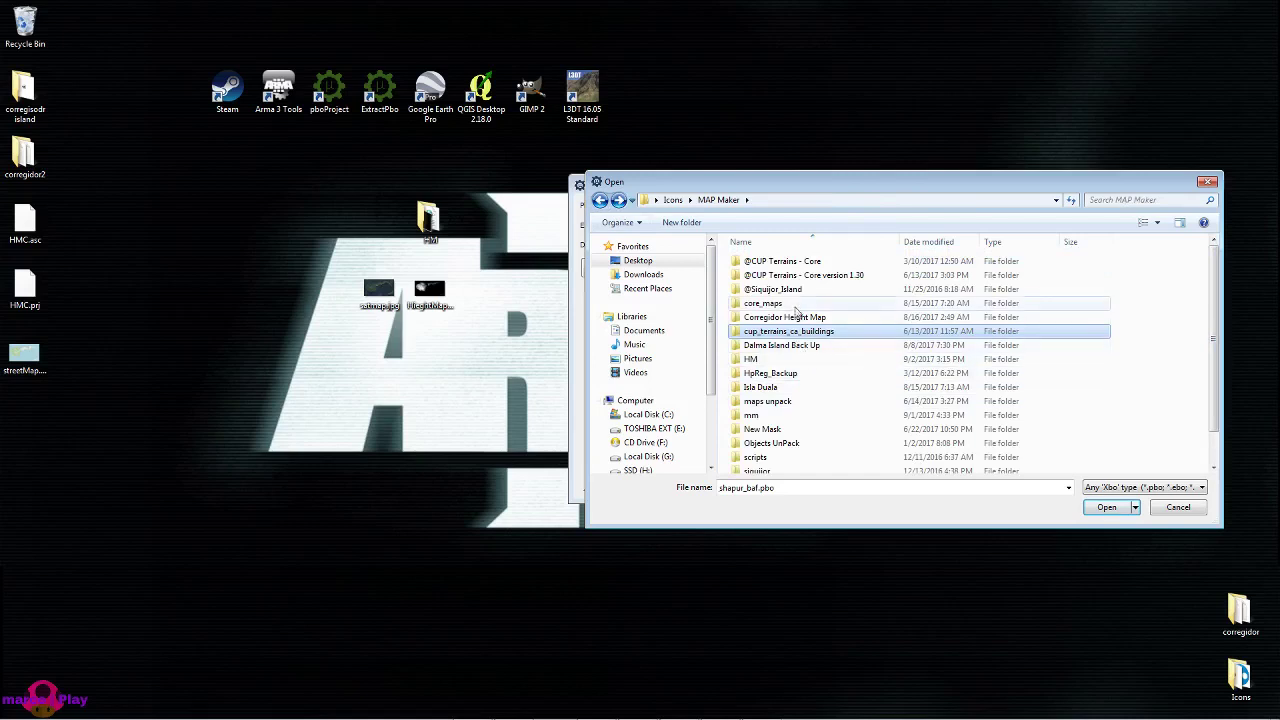
pyautogui.doubleClick(788, 446)
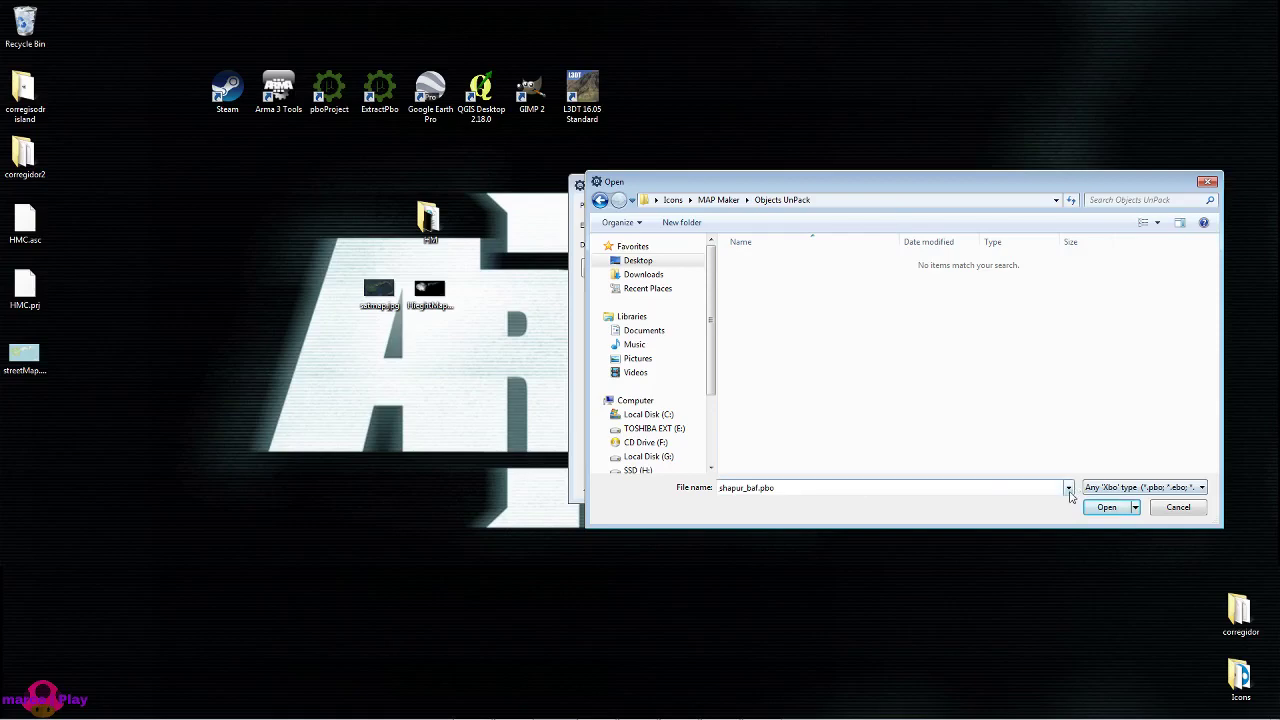
pyautogui.click(1106, 507)
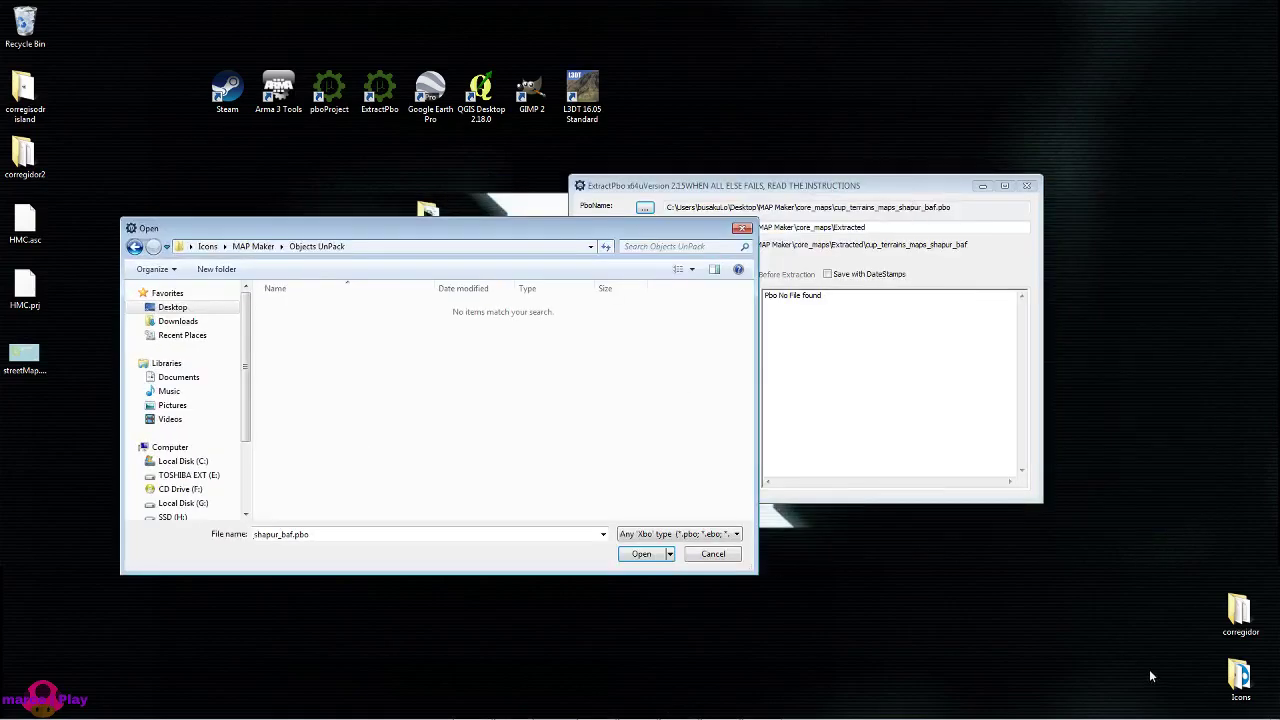
# Open MAP Maker from the Icons desktop folder, check Objects UnPack and go back to MAP Maker.
pyautogui.doubleClick(1238, 678)
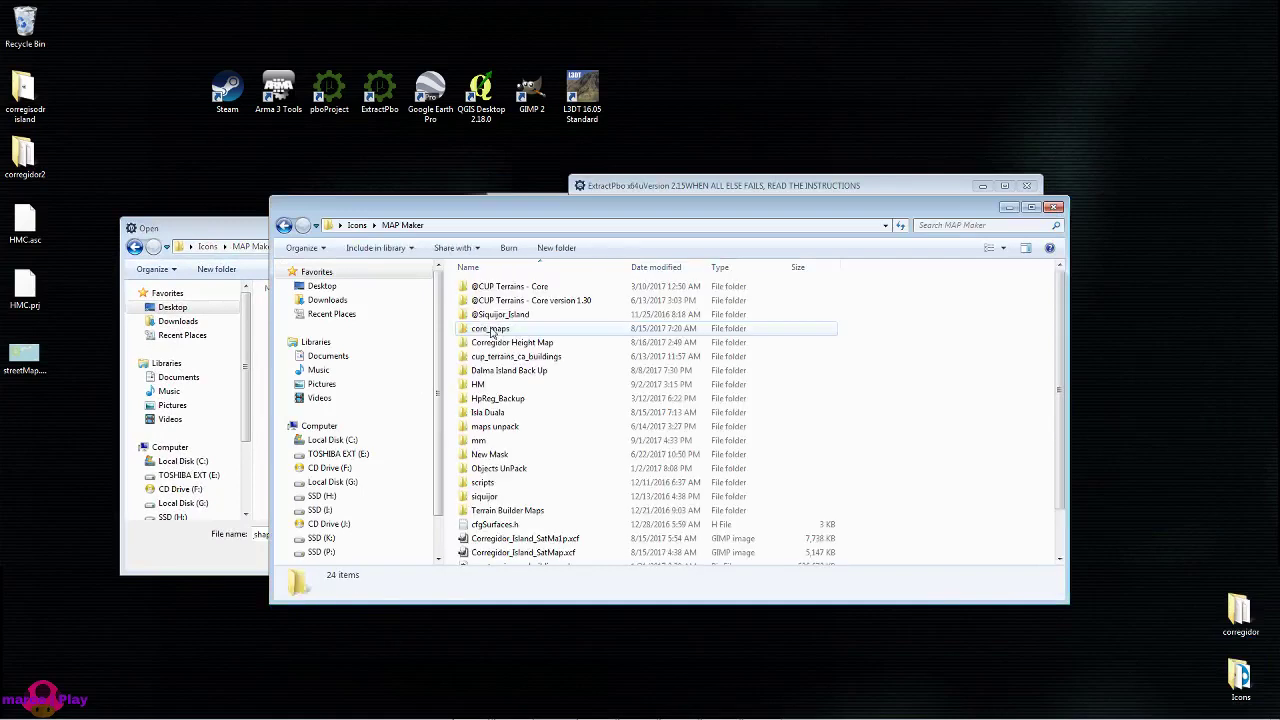
pyautogui.doubleClick(500, 468)
pyautogui.press('BackSpace')
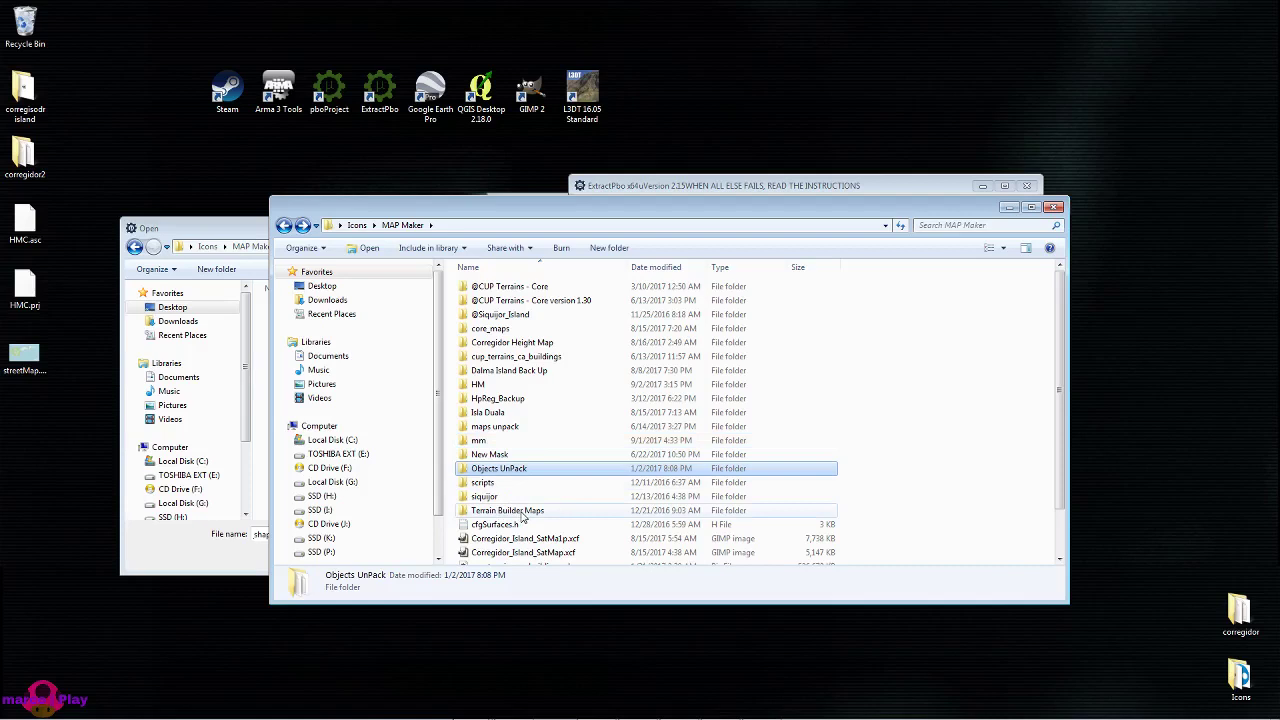
# Look through the unpacked models in cup_terrains_ca_buildings, ca, buildings, and go back up to cup_terrains_ca_buildings.
pyautogui.doubleClick(516, 357)
pyautogui.doubleClick(480, 288)
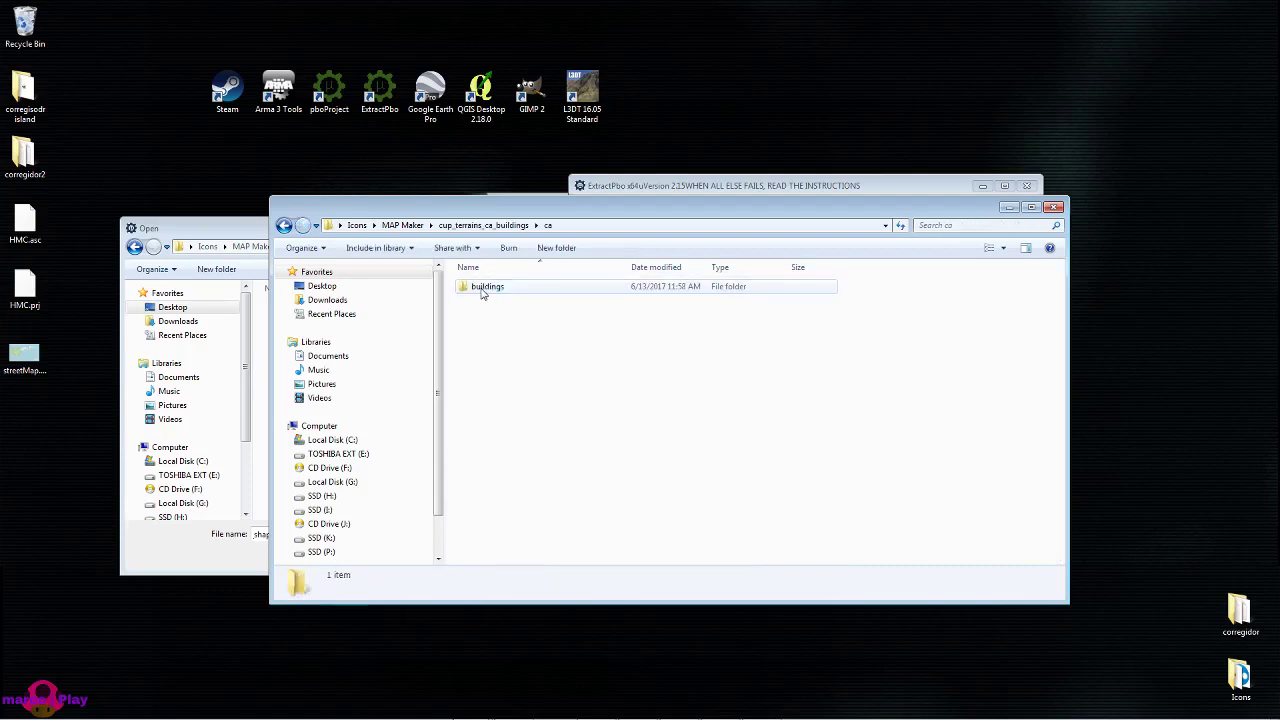
pyautogui.click(481, 290)
pyautogui.doubleClick(481, 290)
pyautogui.scroll(-4, 532, 445)
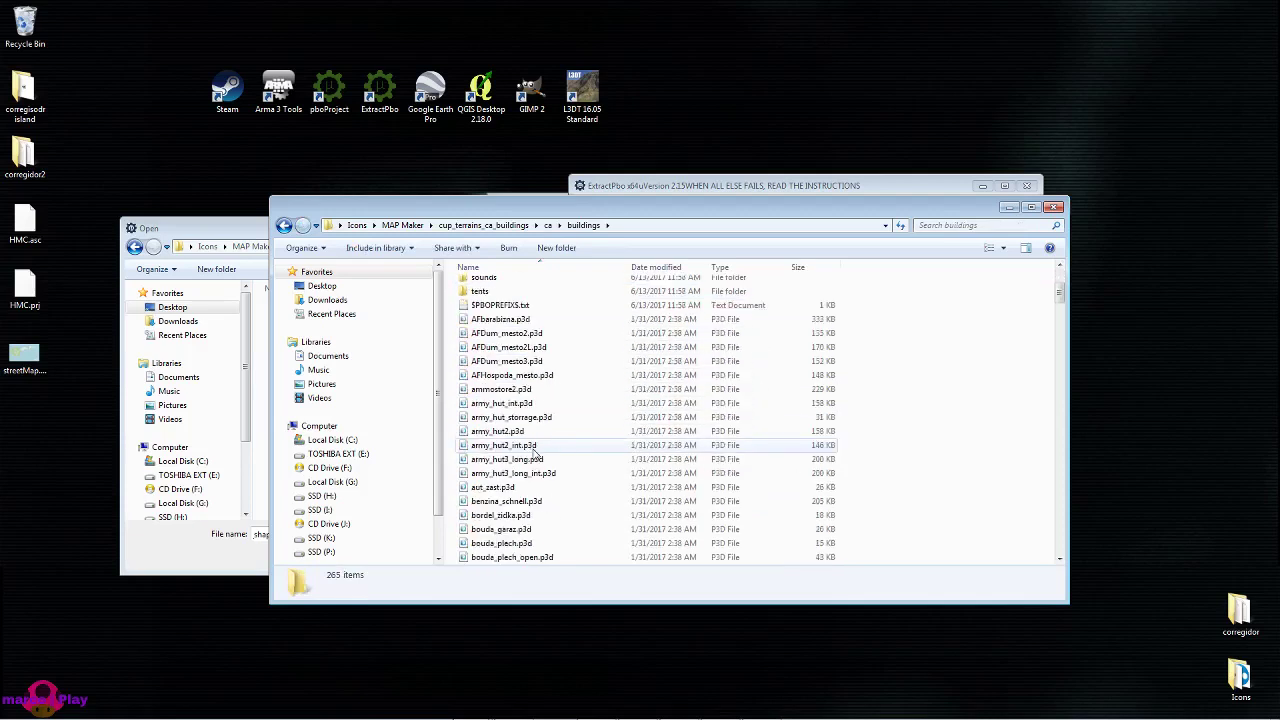
pyautogui.scroll(4, 534, 455)
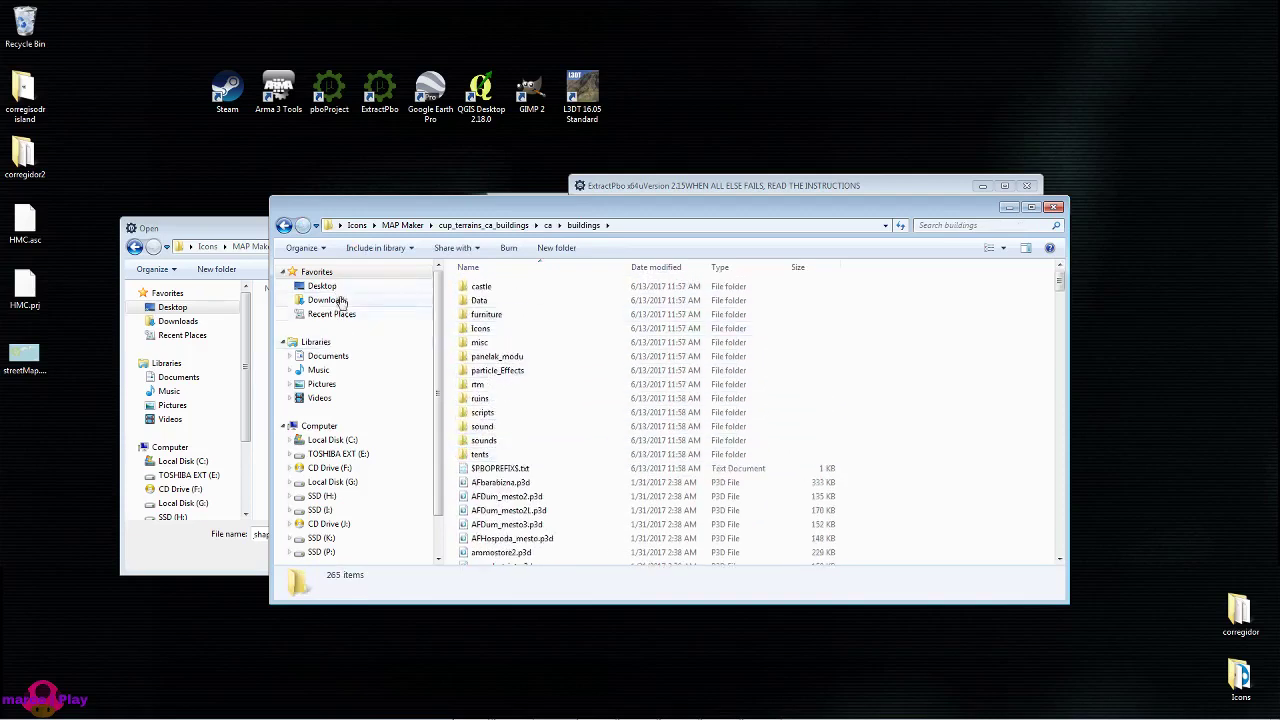
pyautogui.press('BackSpace')
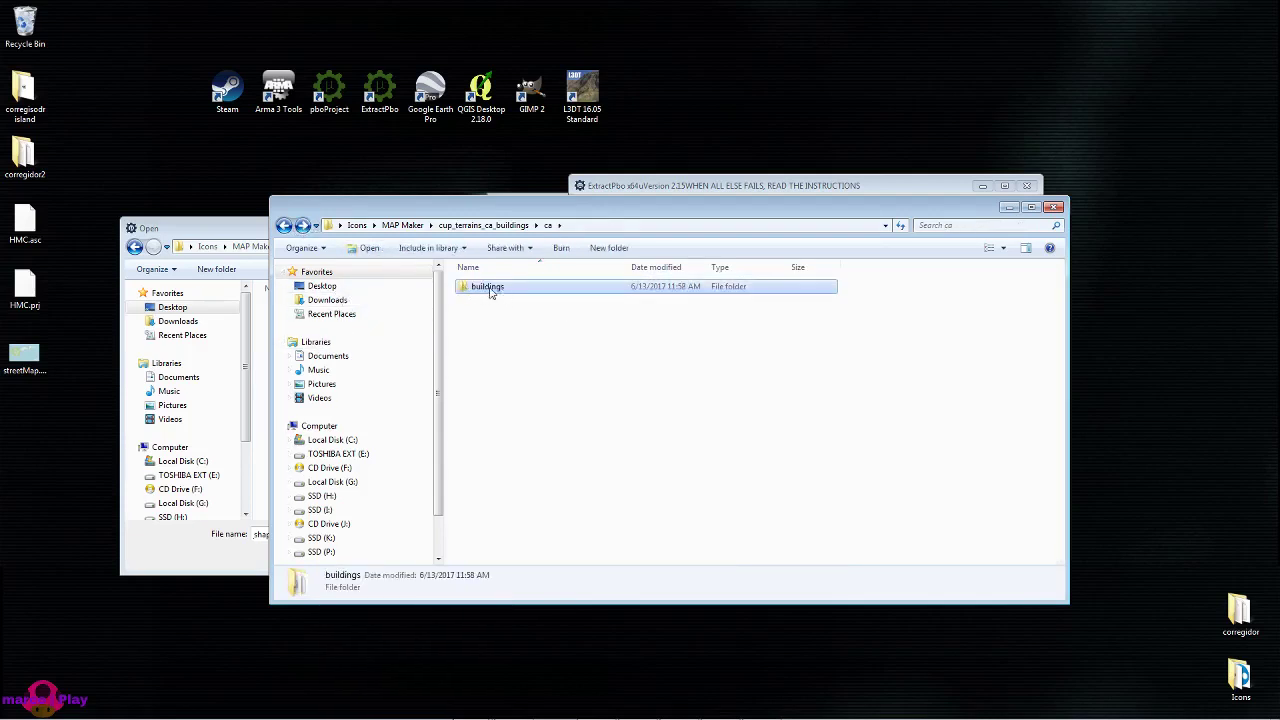
pyautogui.click(284, 225)
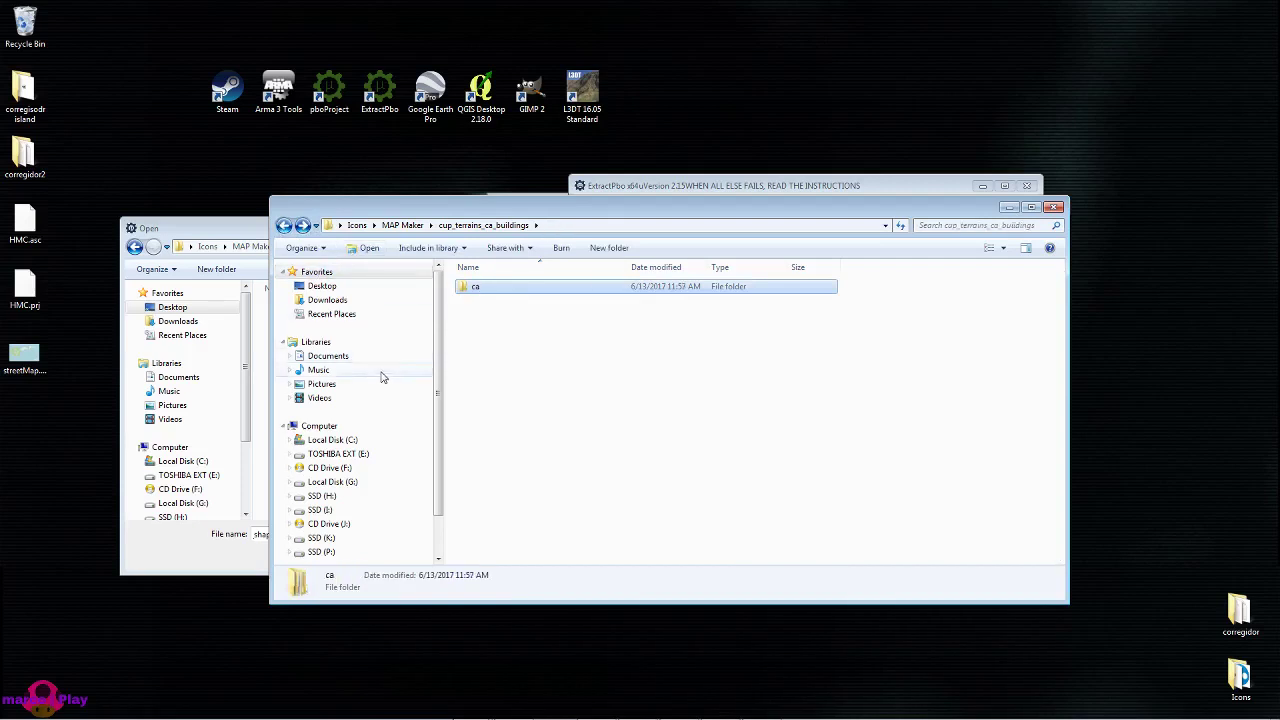
# Browse the SSD (H:) drive through Steam, steamapps, common and Arma 3 to the !Workshop folder.
pyautogui.click(335, 496)
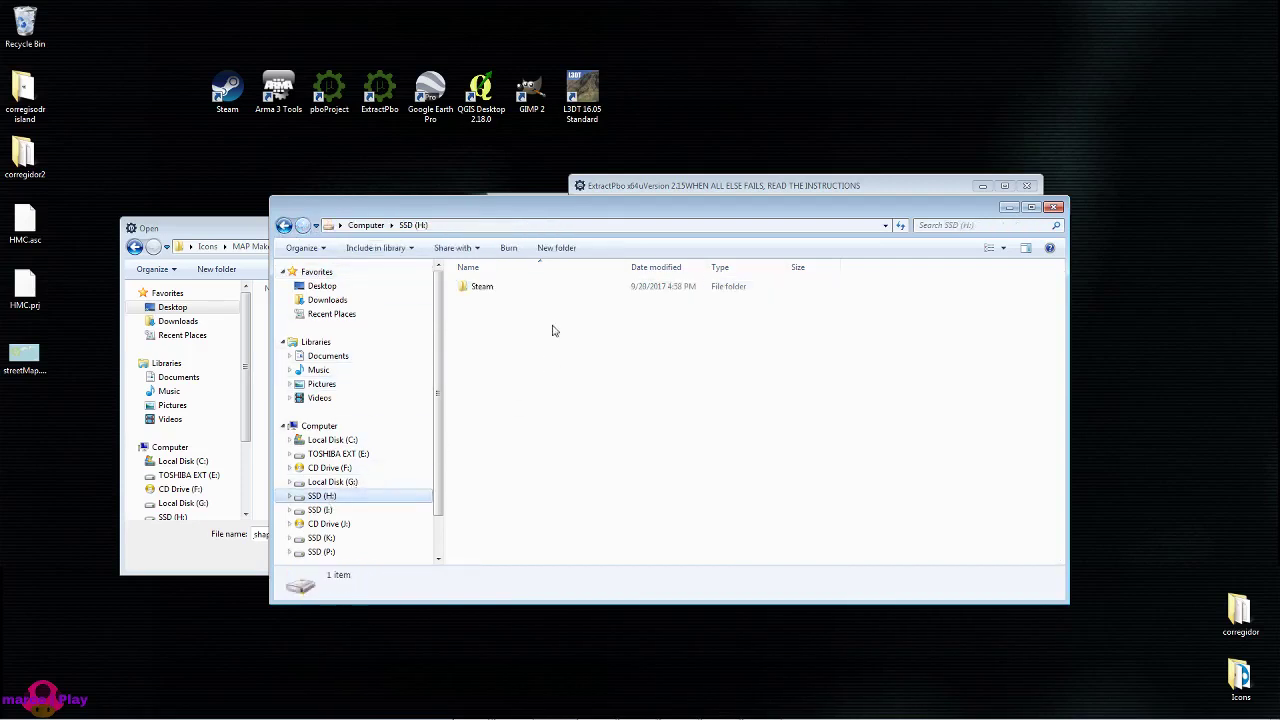
pyautogui.doubleClick(483, 288)
pyautogui.scroll(-4, 505, 440)
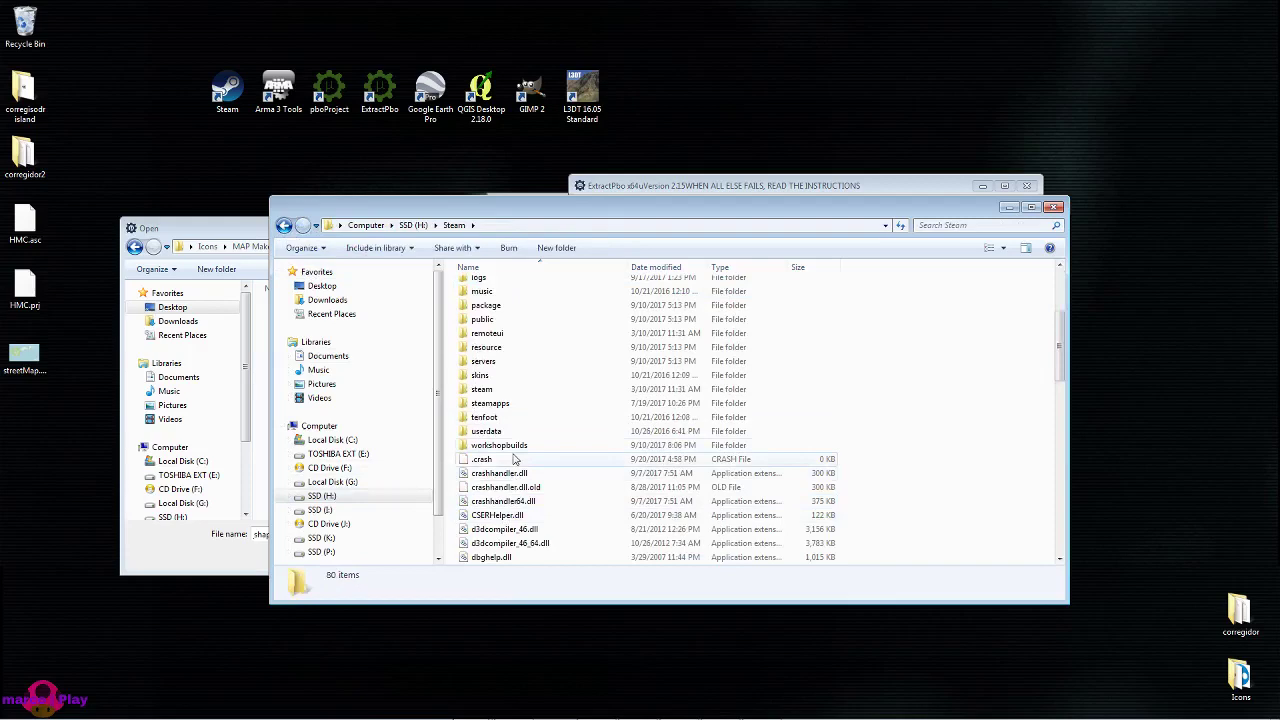
pyautogui.doubleClick(490, 403)
pyautogui.doubleClick(488, 287)
pyautogui.doubleClick(494, 300)
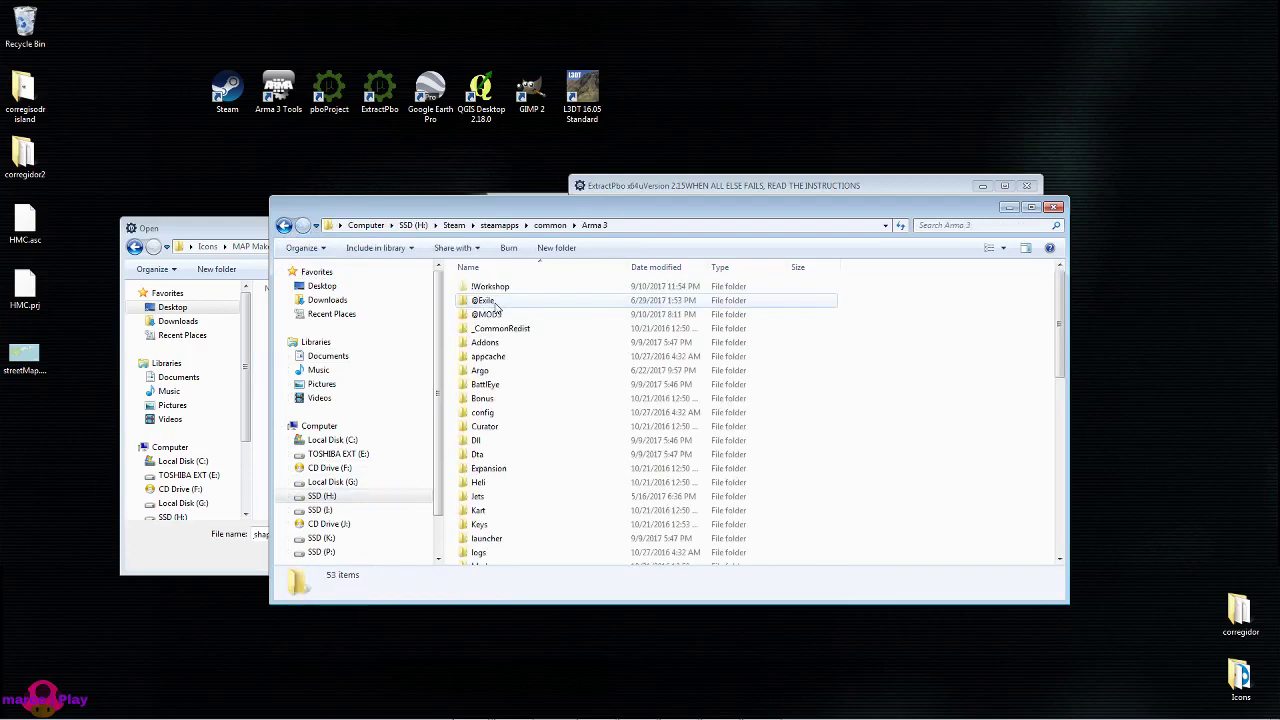
pyautogui.doubleClick(485, 287)
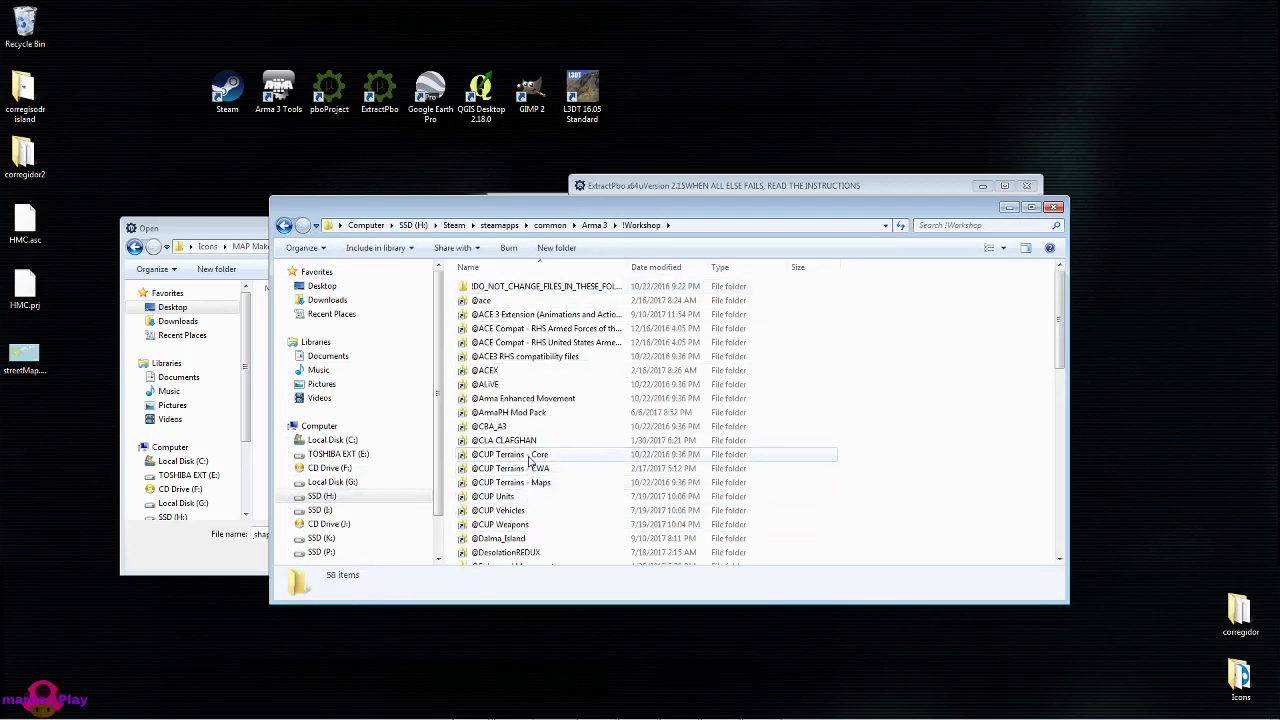
pyautogui.doubleClick(508, 454)
pyautogui.doubleClick(485, 287)
pyautogui.scroll(-10, 567, 398)
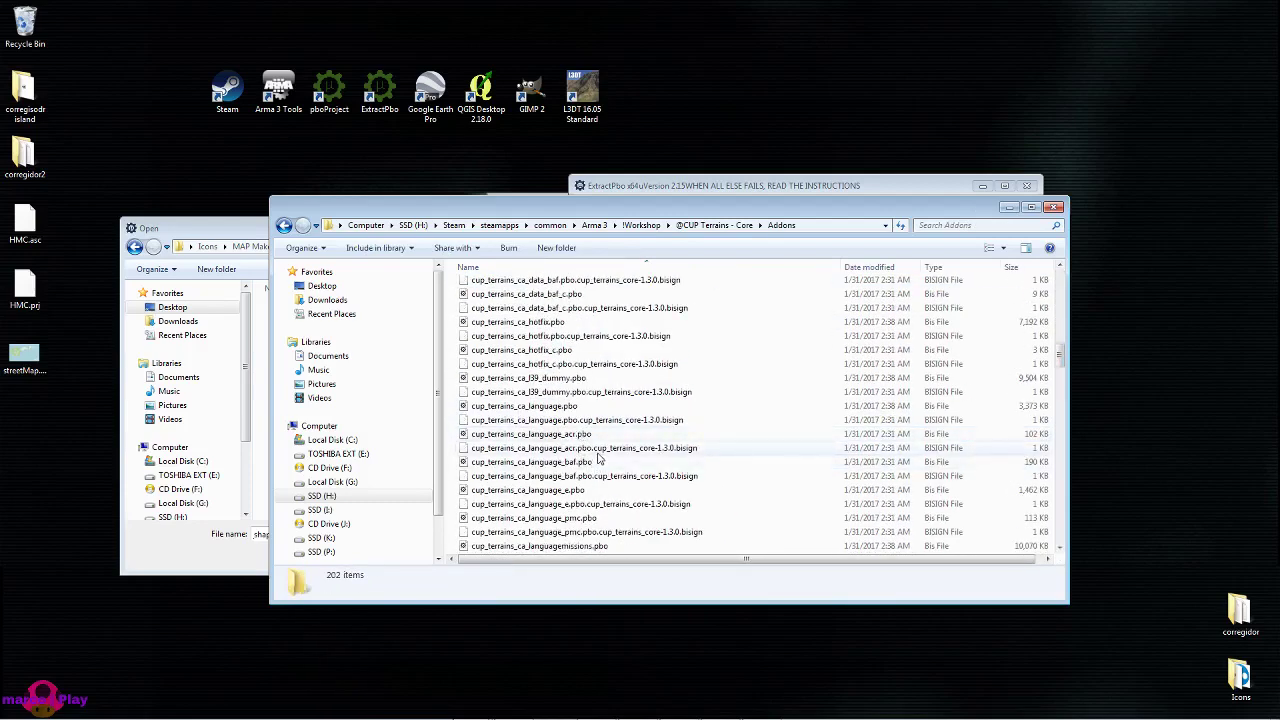
pyautogui.click(569, 436)
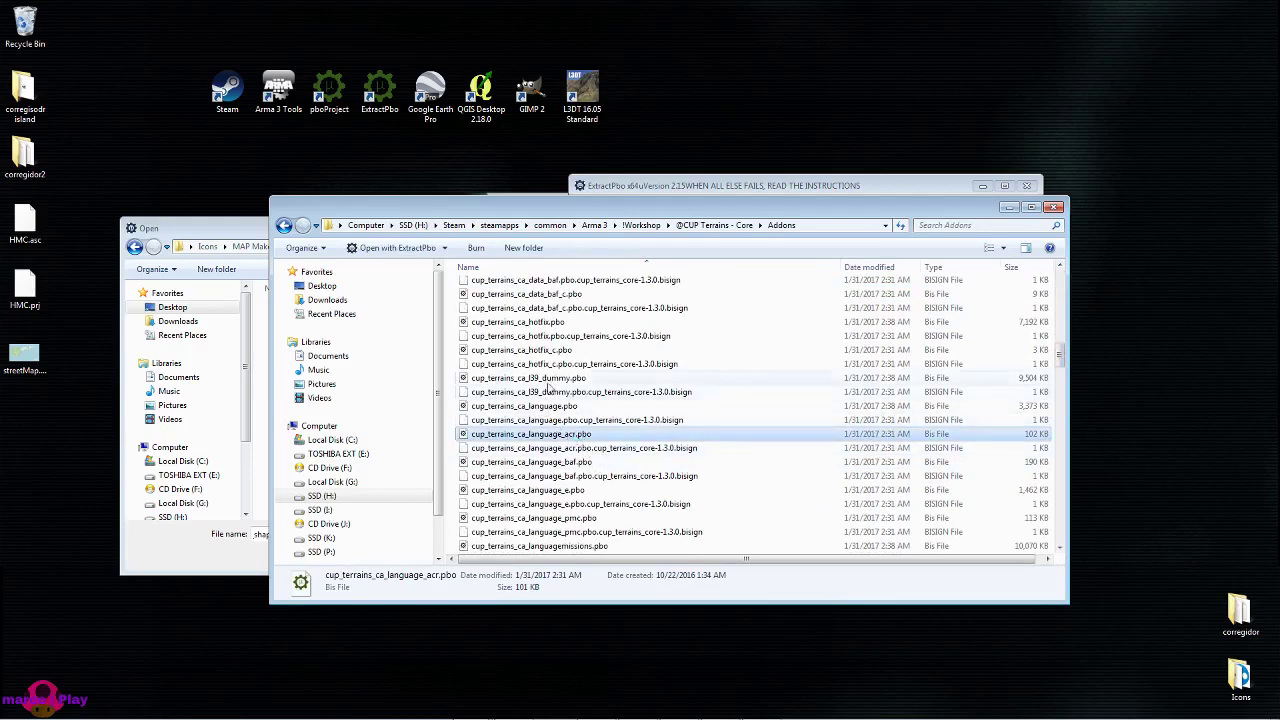
pyautogui.scroll(-10, 588, 441)
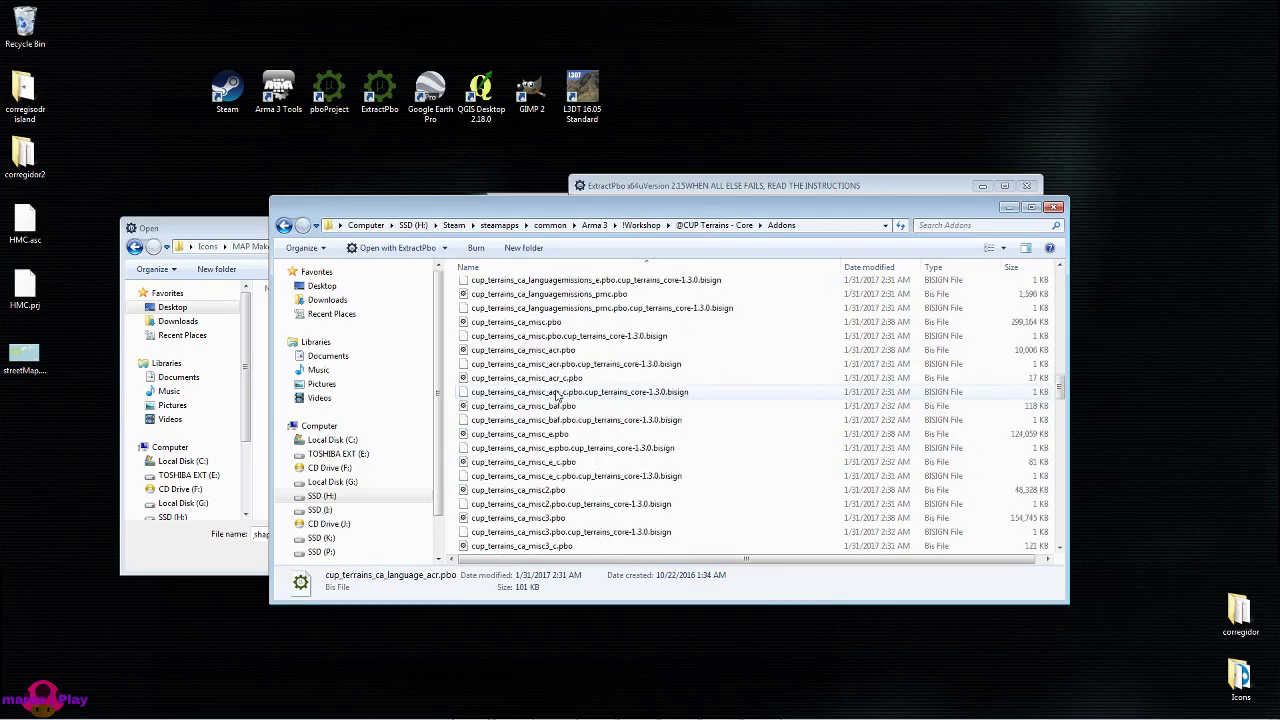
# Minimize the Addons folder window, cancel the source PBO selection and close ExtractPbo.
pyautogui.click(1009, 207)
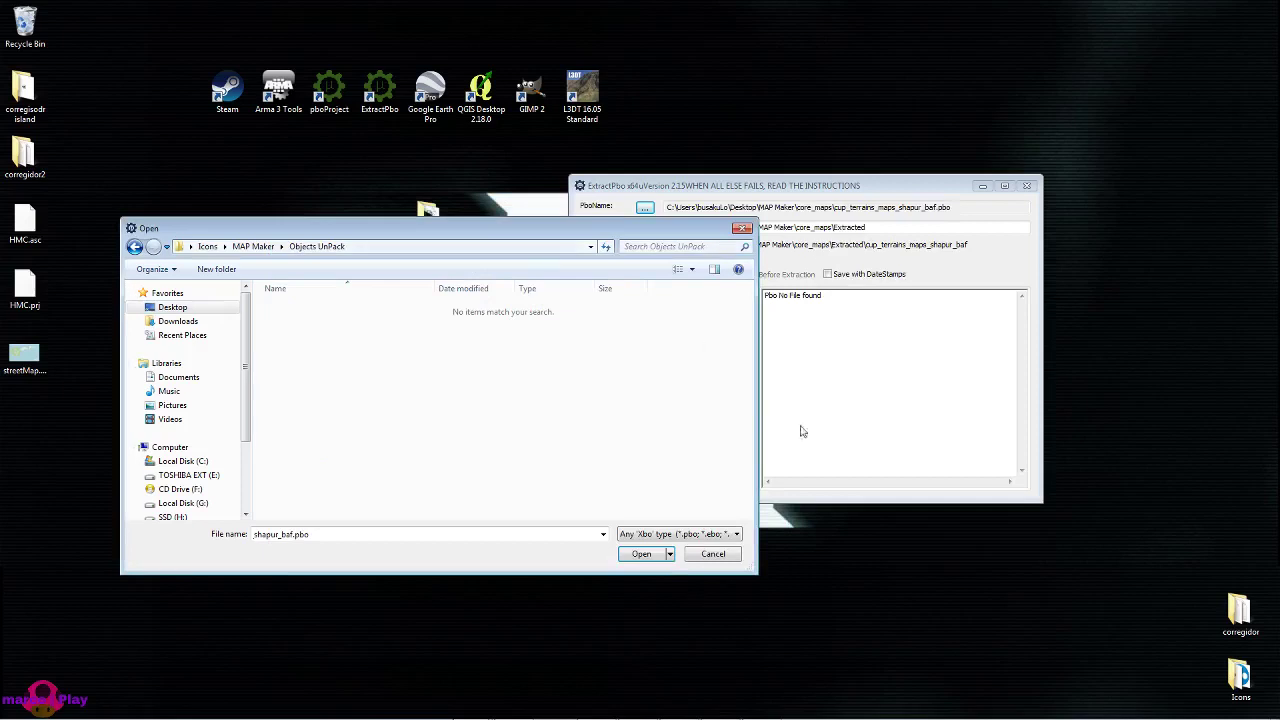
pyautogui.press('Escape')
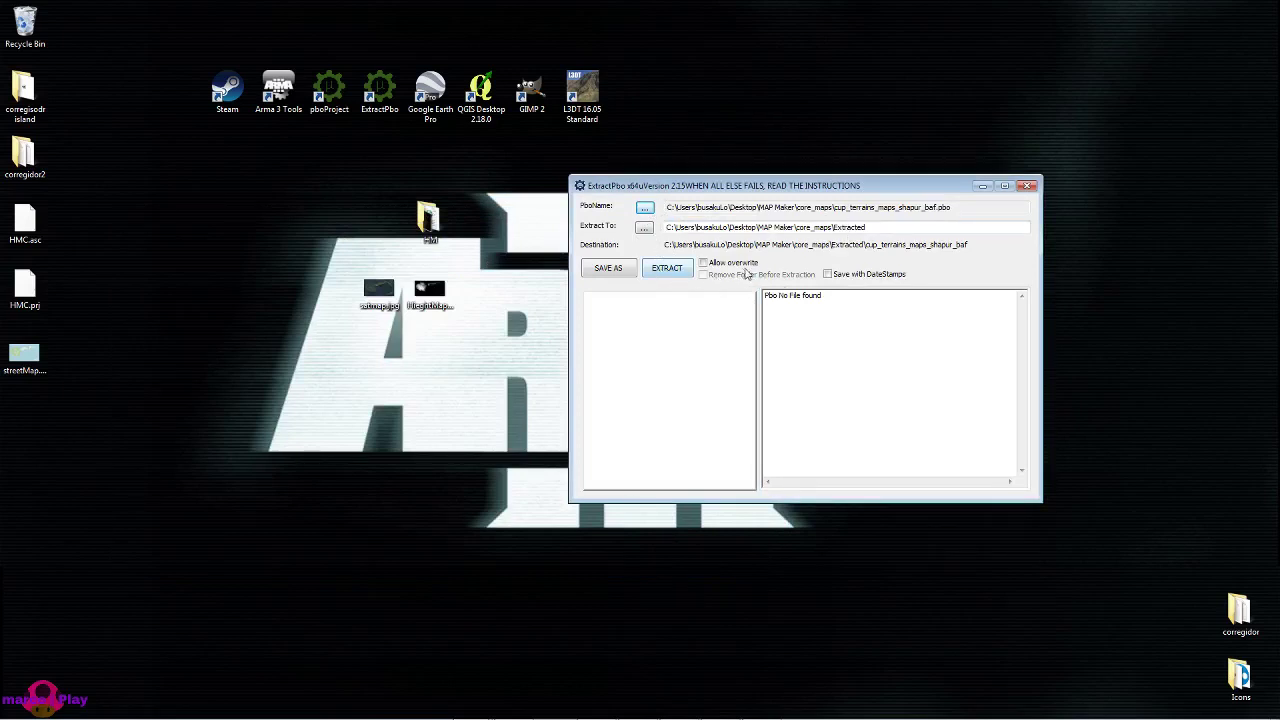
pyautogui.click(1030, 186)
# Bring back the folder window, open the ca folder on SSD (P:) and look through its object folders.
pyautogui.moveTo(480, 712)
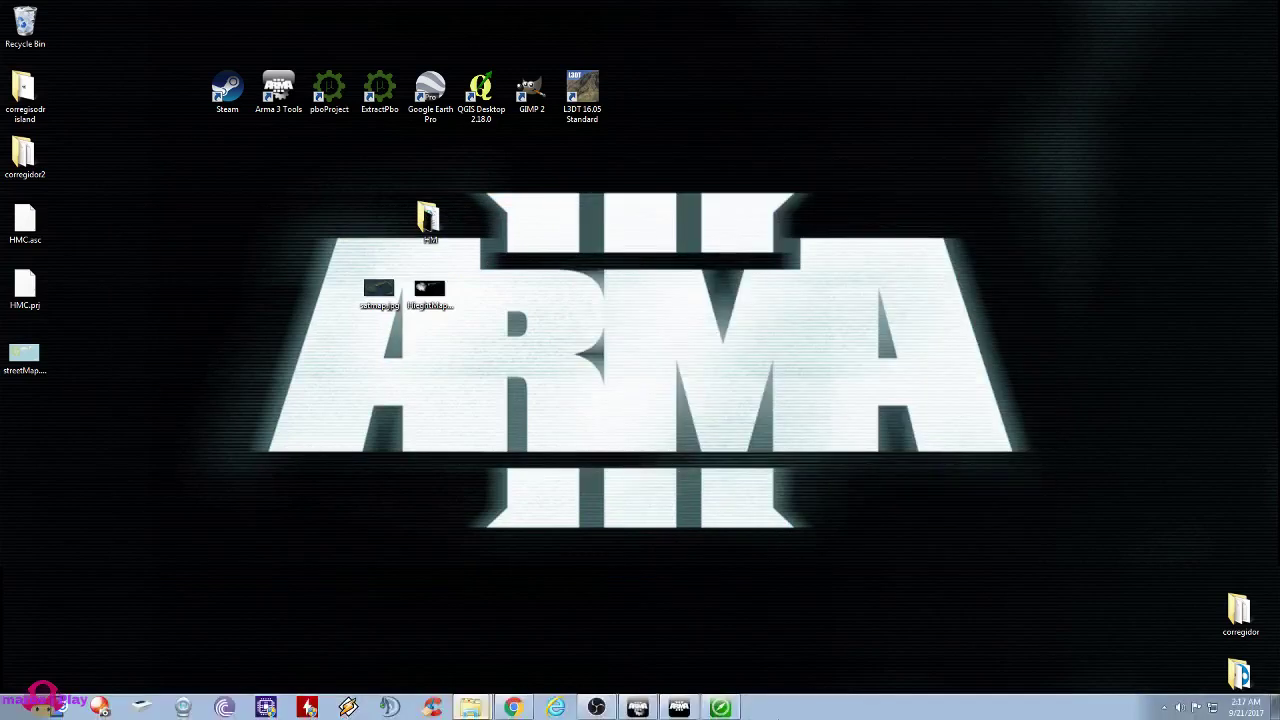
pyautogui.click(470, 707)
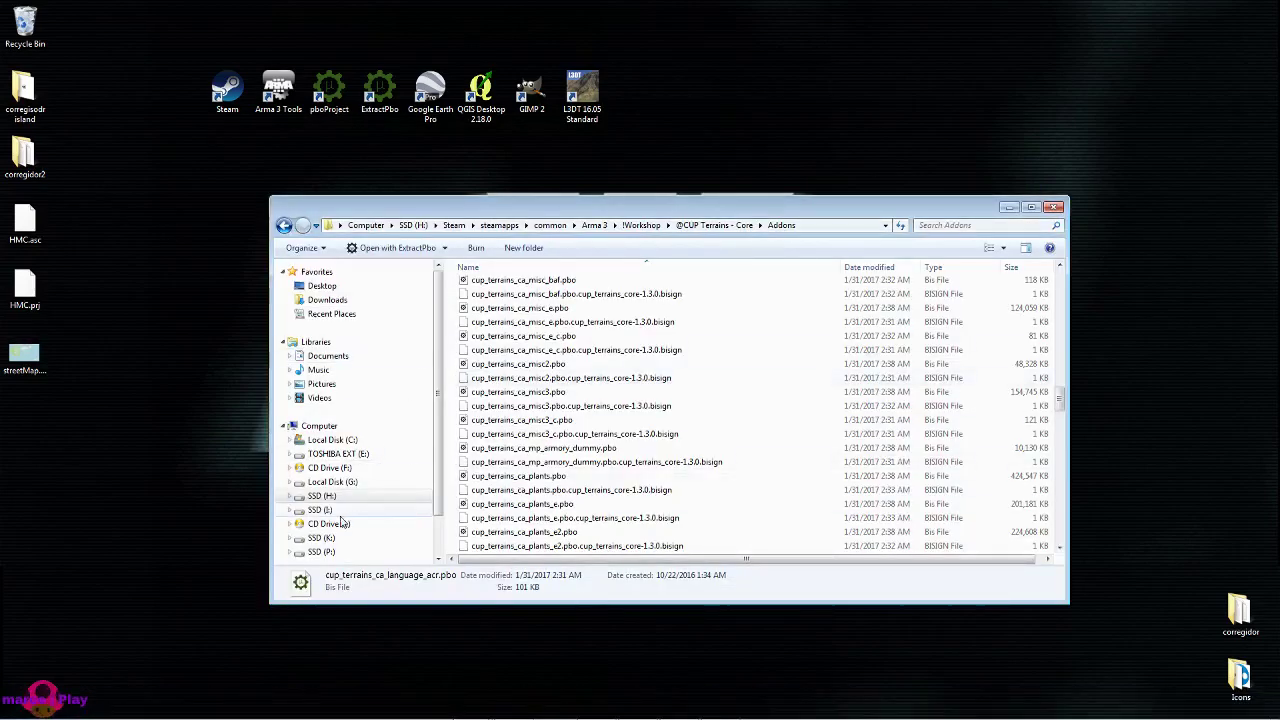
pyautogui.click(322, 552)
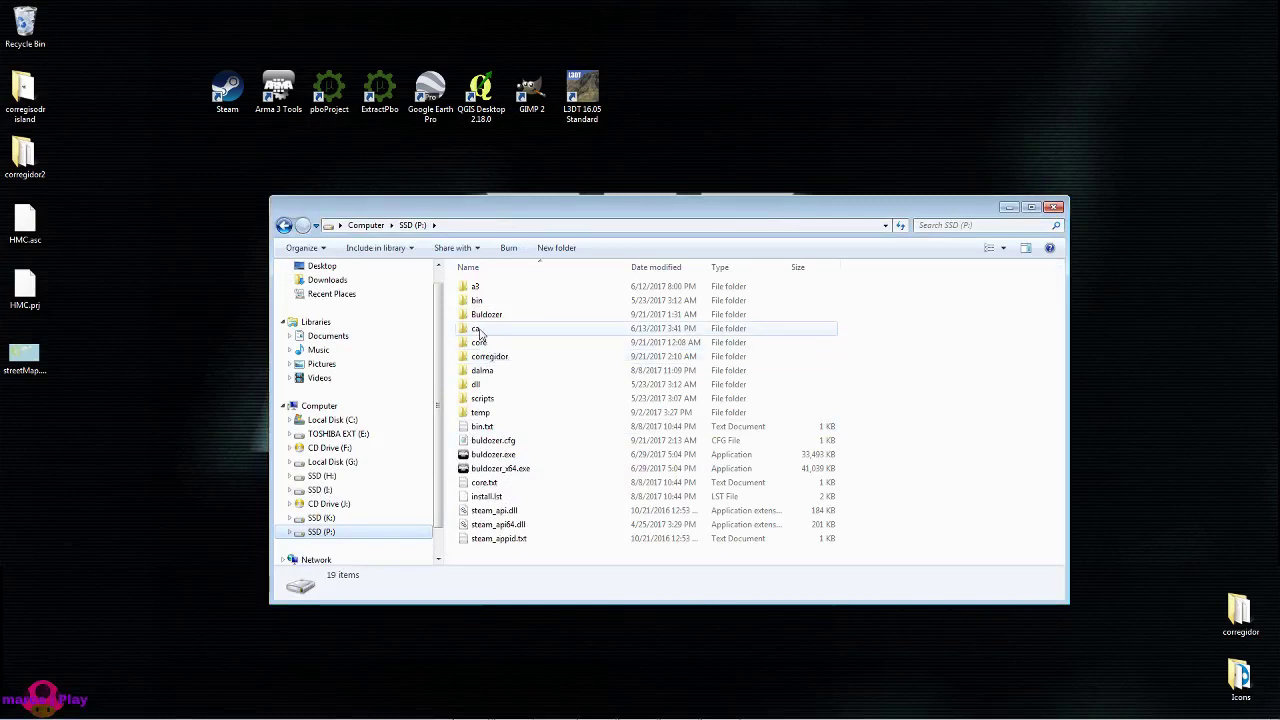
pyautogui.doubleClick(480, 332)
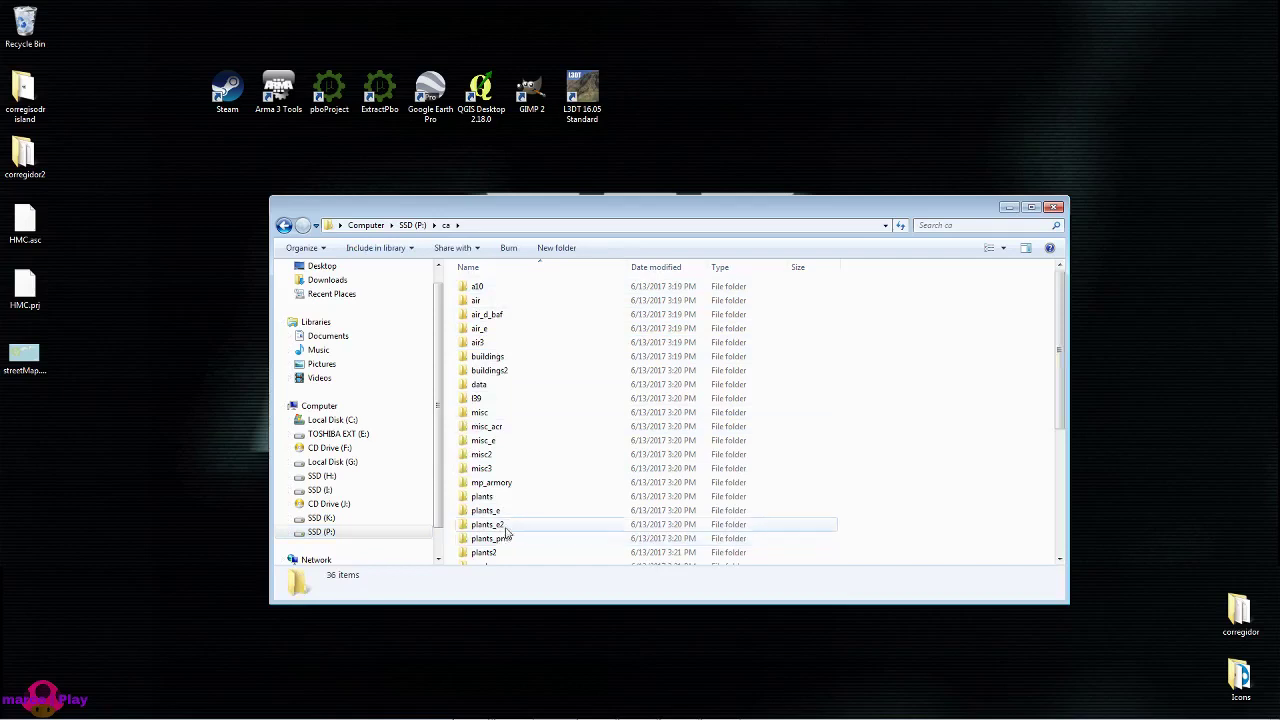
pyautogui.scroll(-5, 505, 430)
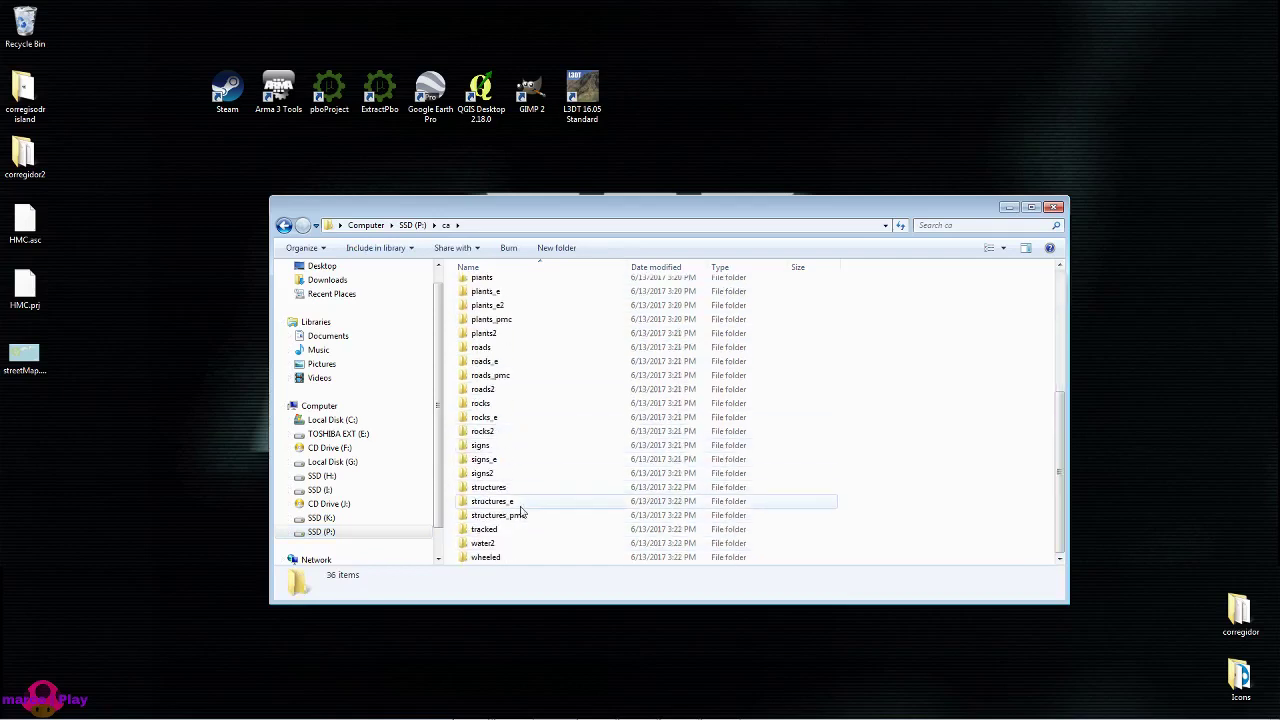
pyautogui.scroll(5, 517, 528)
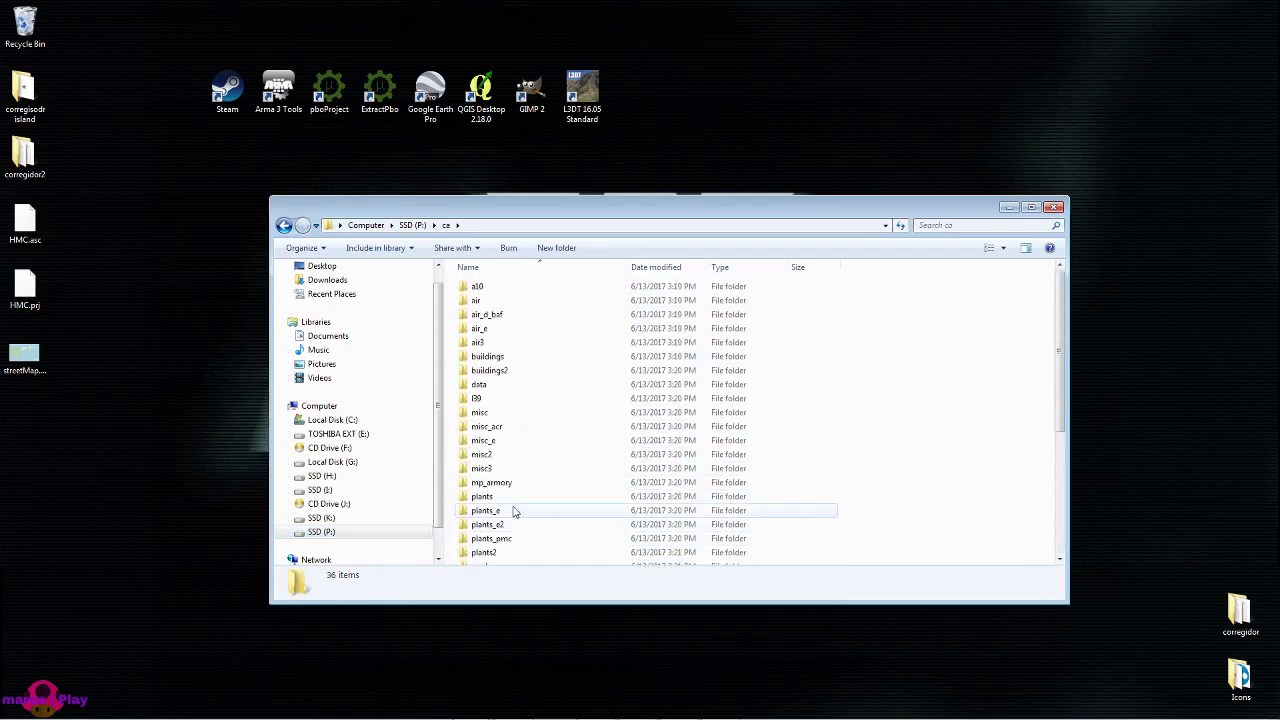
pyautogui.scroll(-3, 527, 475)
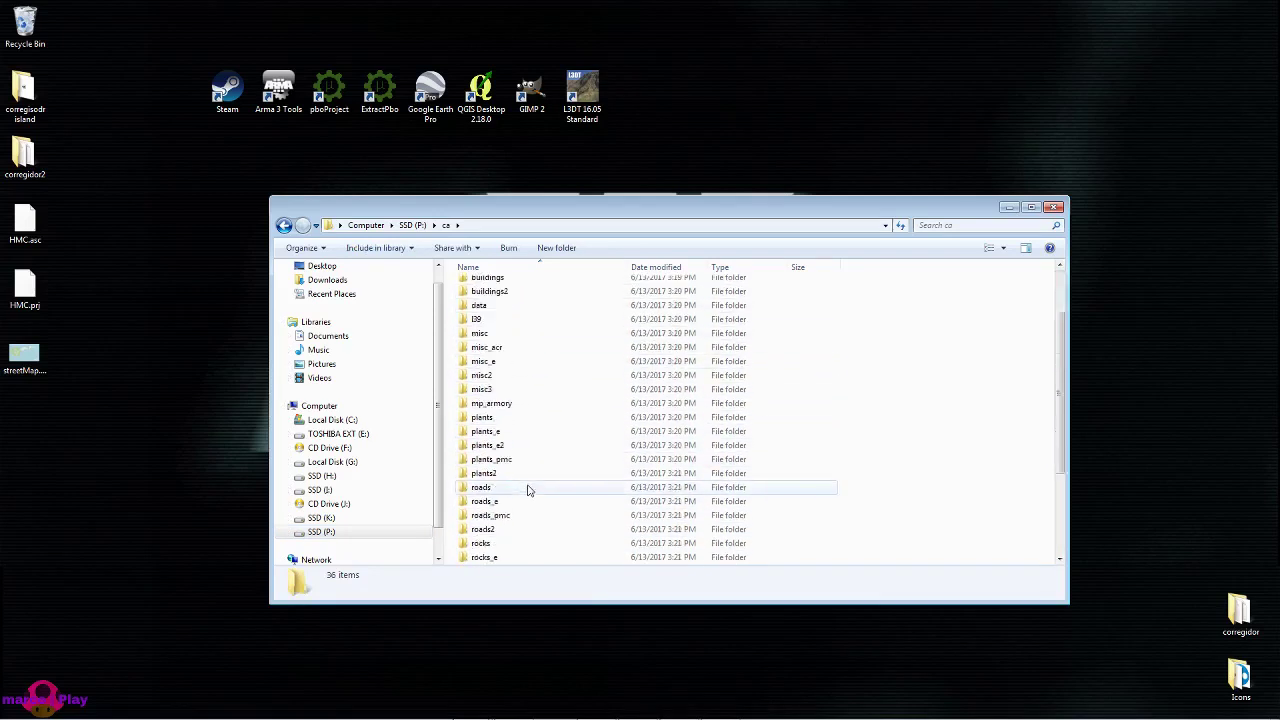
pyautogui.scroll(-3, 529, 490)
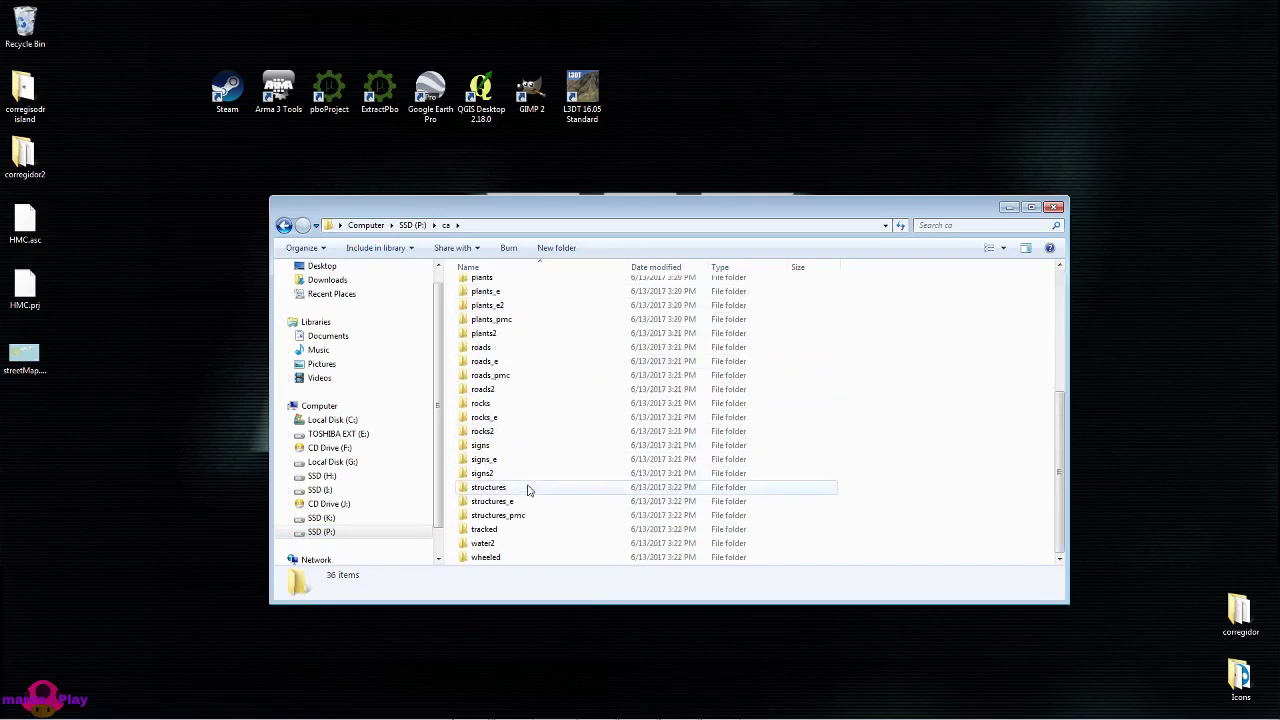
# Close the folder window, switch to Terrain Builder and collapse the Plants library in the template list.
pyautogui.click(1053, 207)
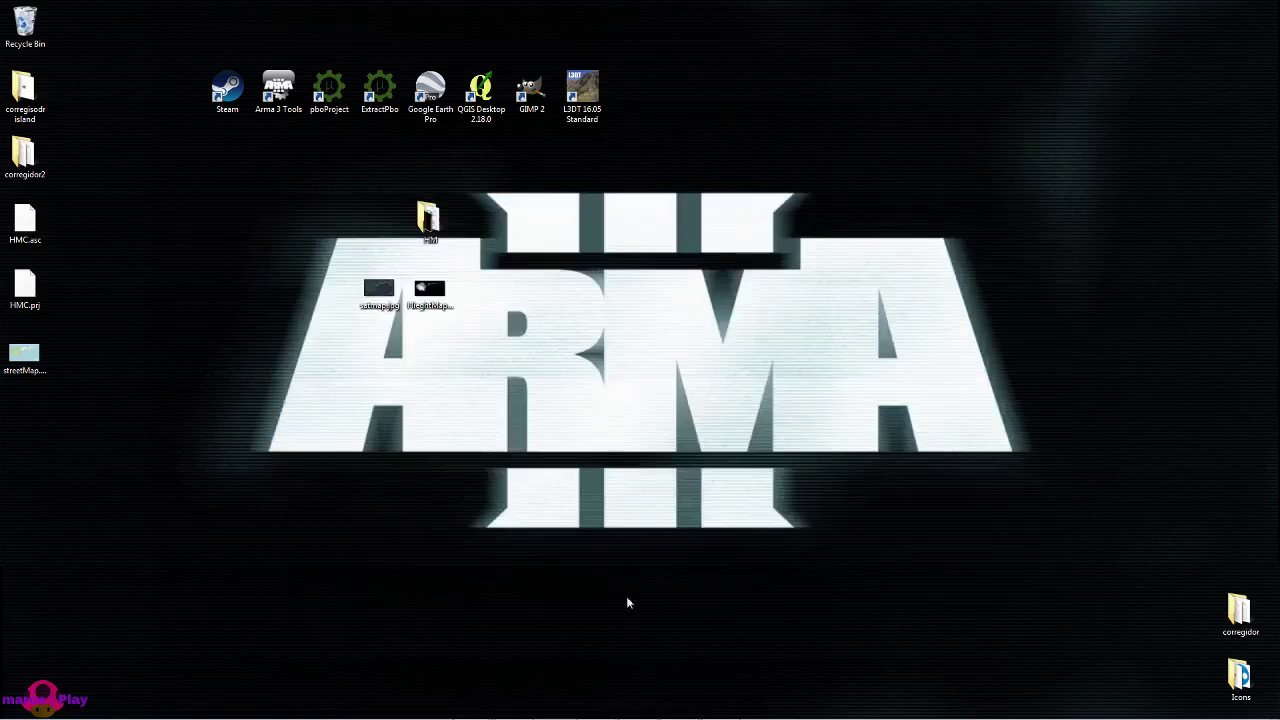
pyautogui.moveTo(566, 715)
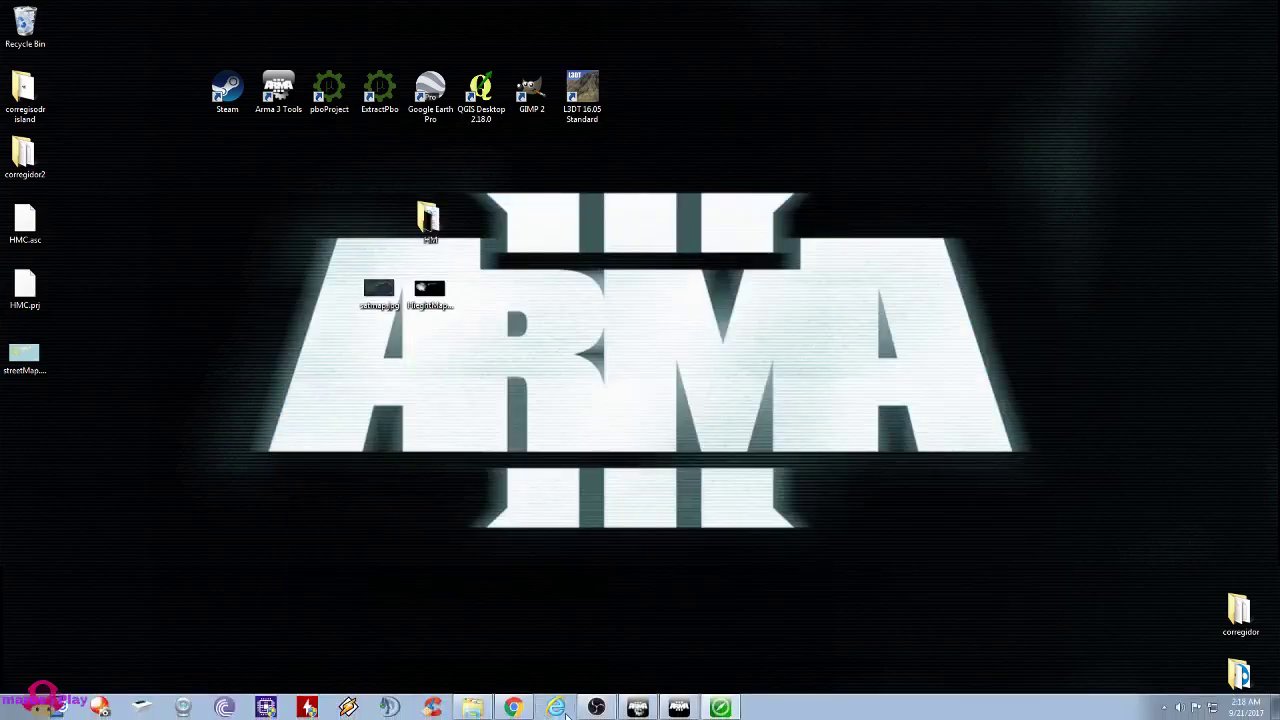
pyautogui.click(720, 708)
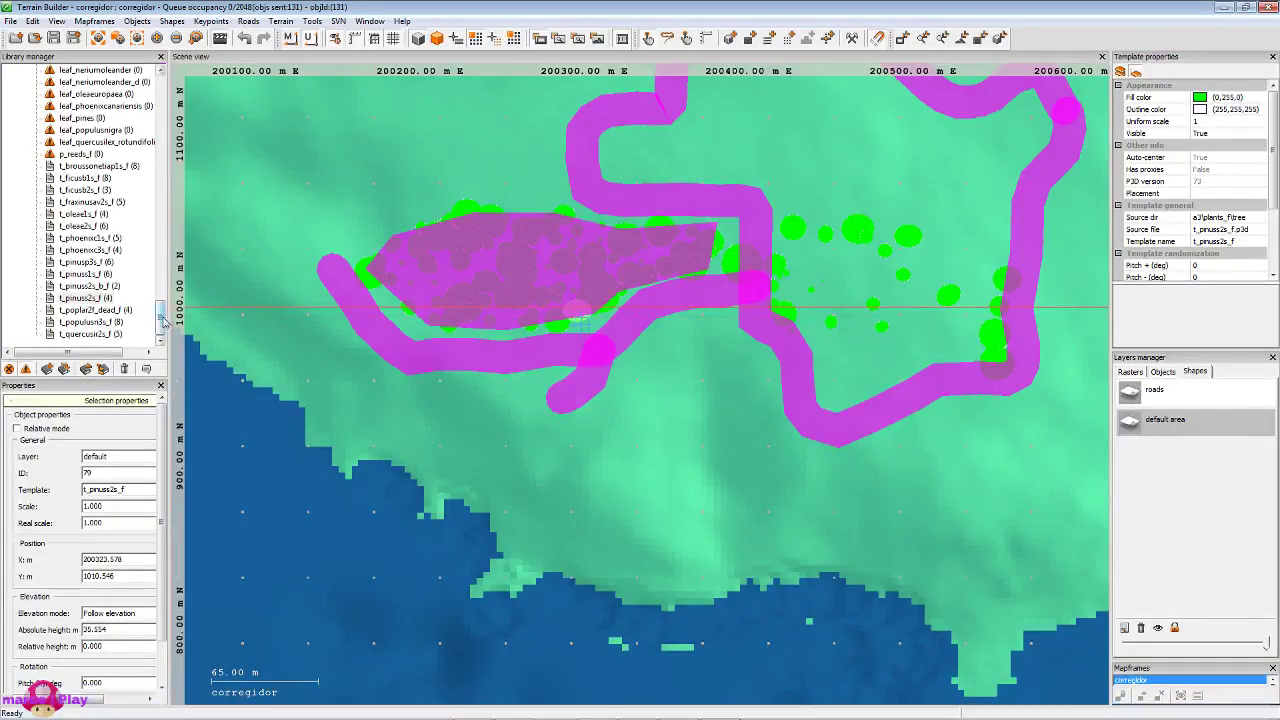
pyautogui.scroll(-5, 162, 204)
pyautogui.moveTo(162, 204); pyautogui.dragTo(161, 88)
pyautogui.click(22, 82)
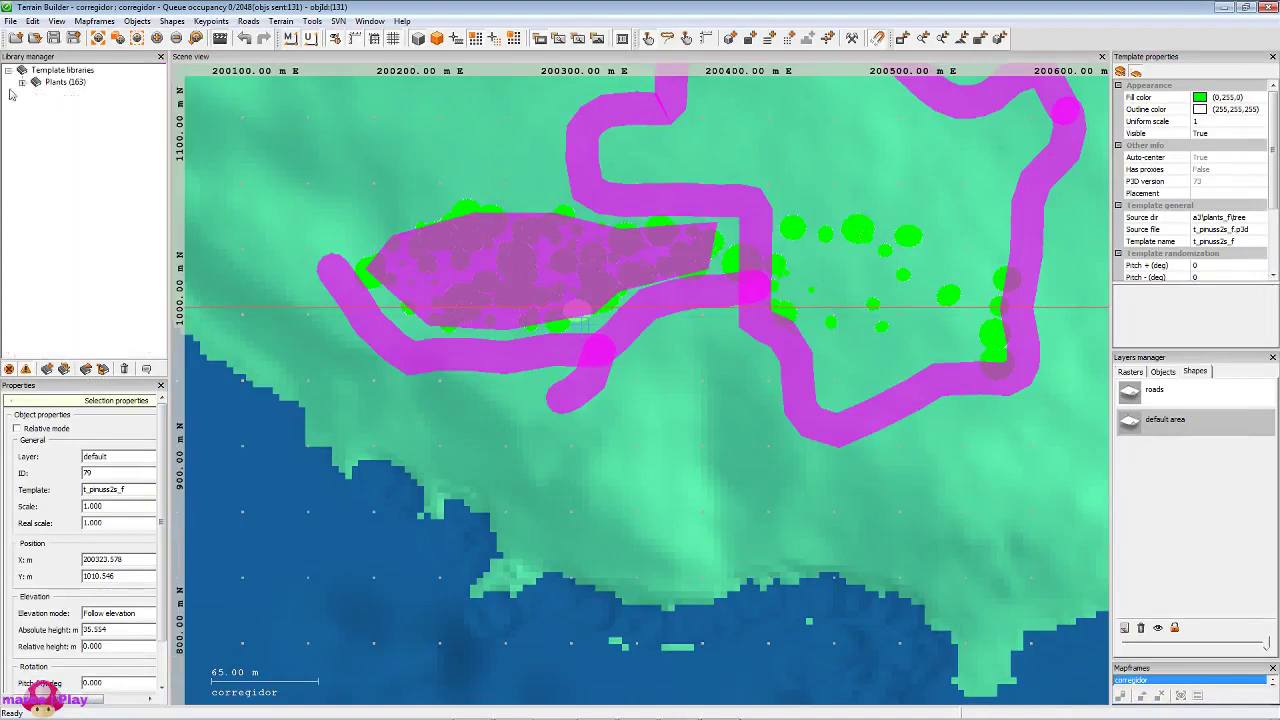
# Start a new template library named ca, built from the directory P:\ca with its subdirectories included.
pyautogui.click(25, 370)
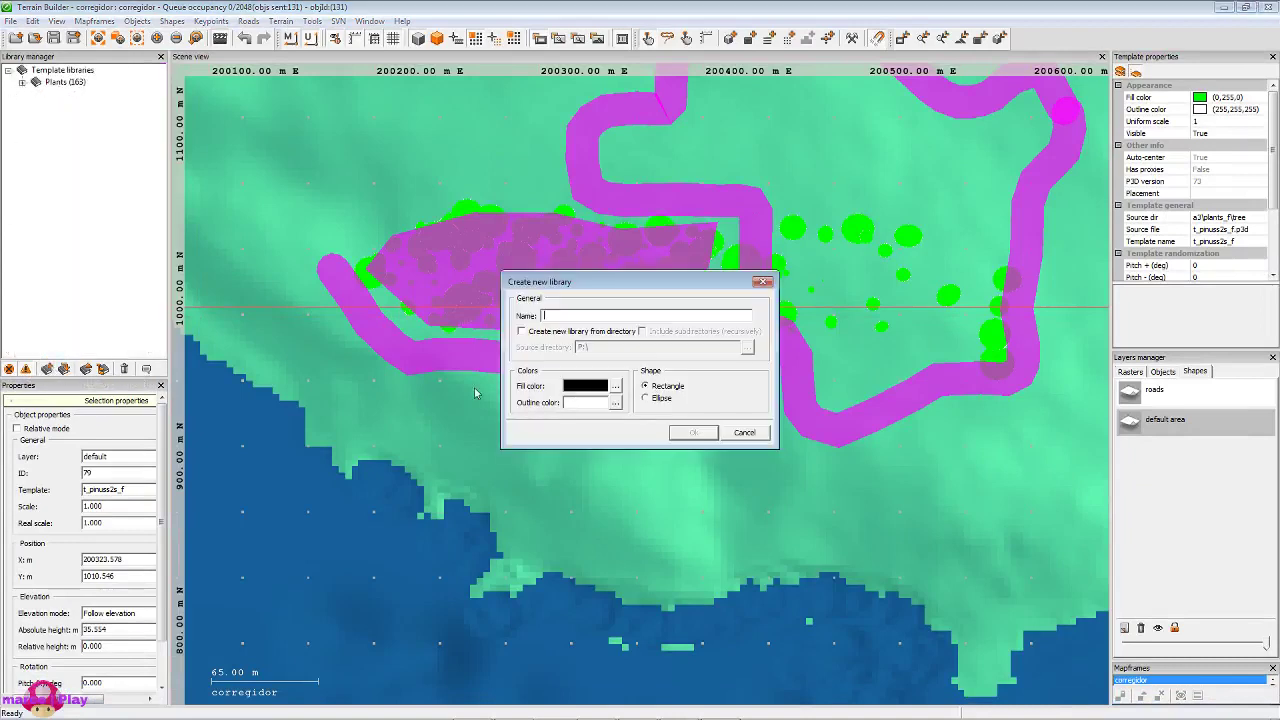
pyautogui.write('ca')
pyautogui.click(545, 336)
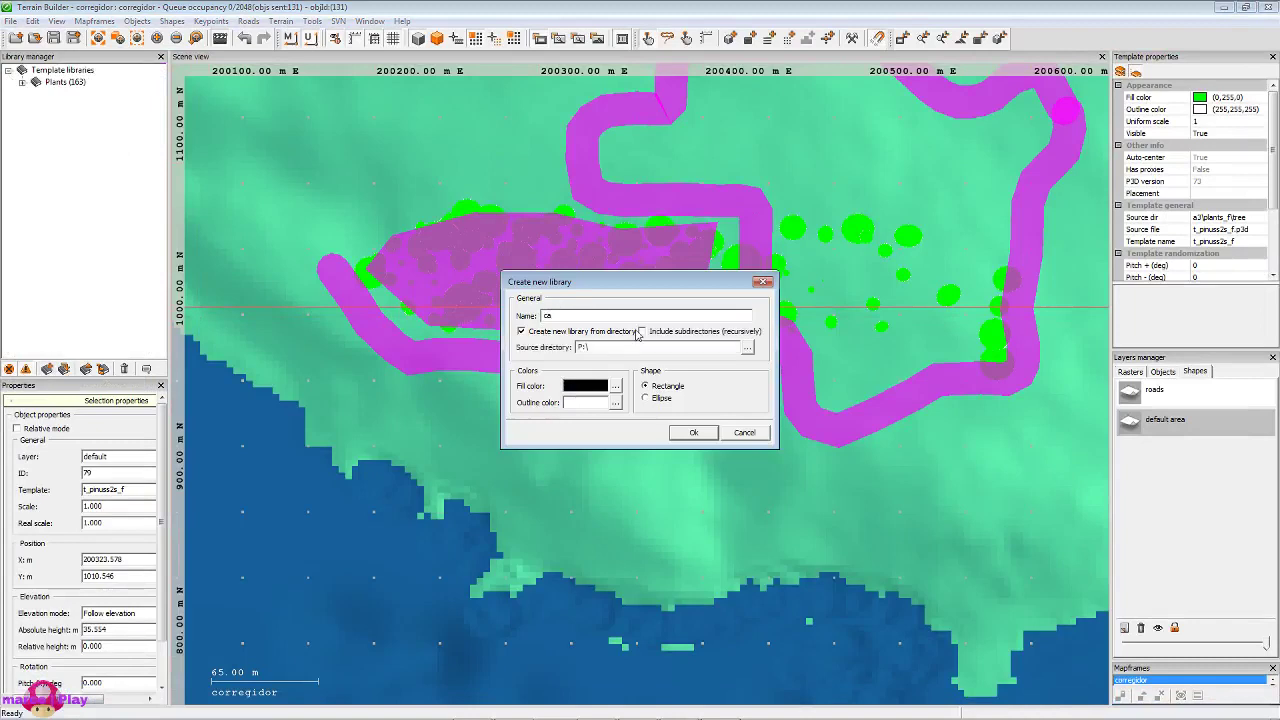
pyautogui.click(747, 347)
pyautogui.click(558, 429)
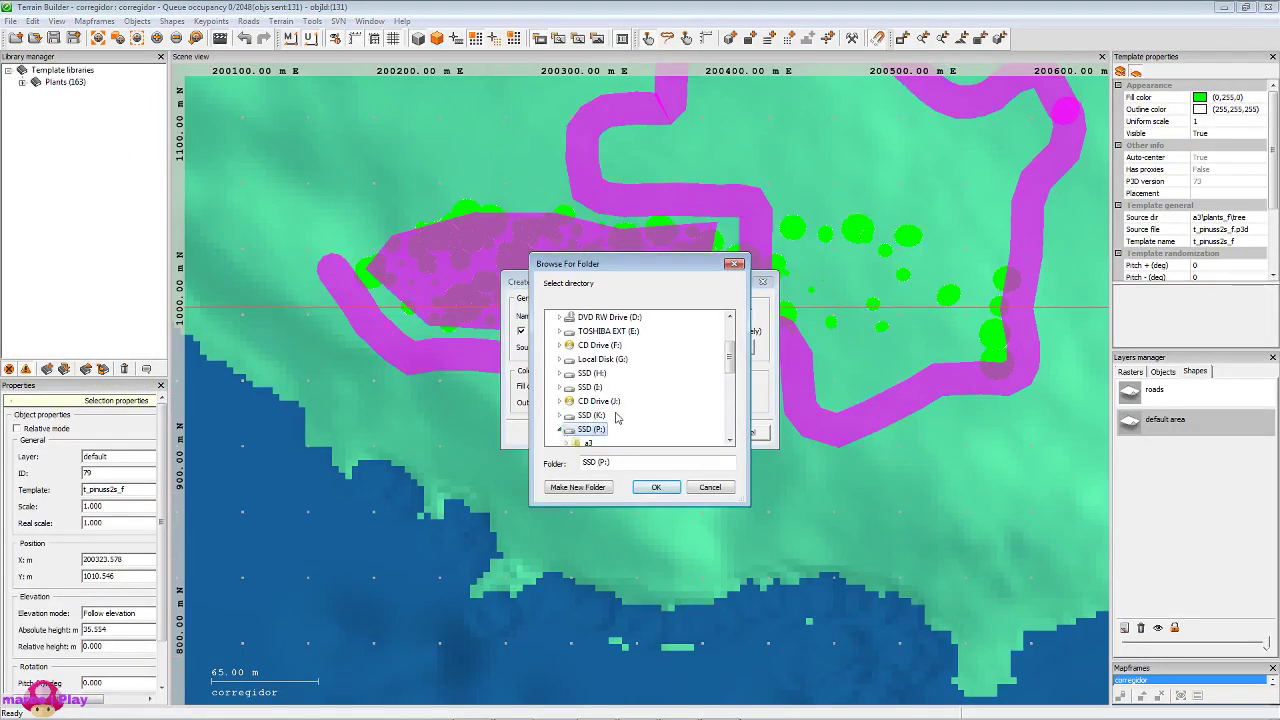
pyautogui.scroll(2, 600, 400)
pyautogui.click(588, 429)
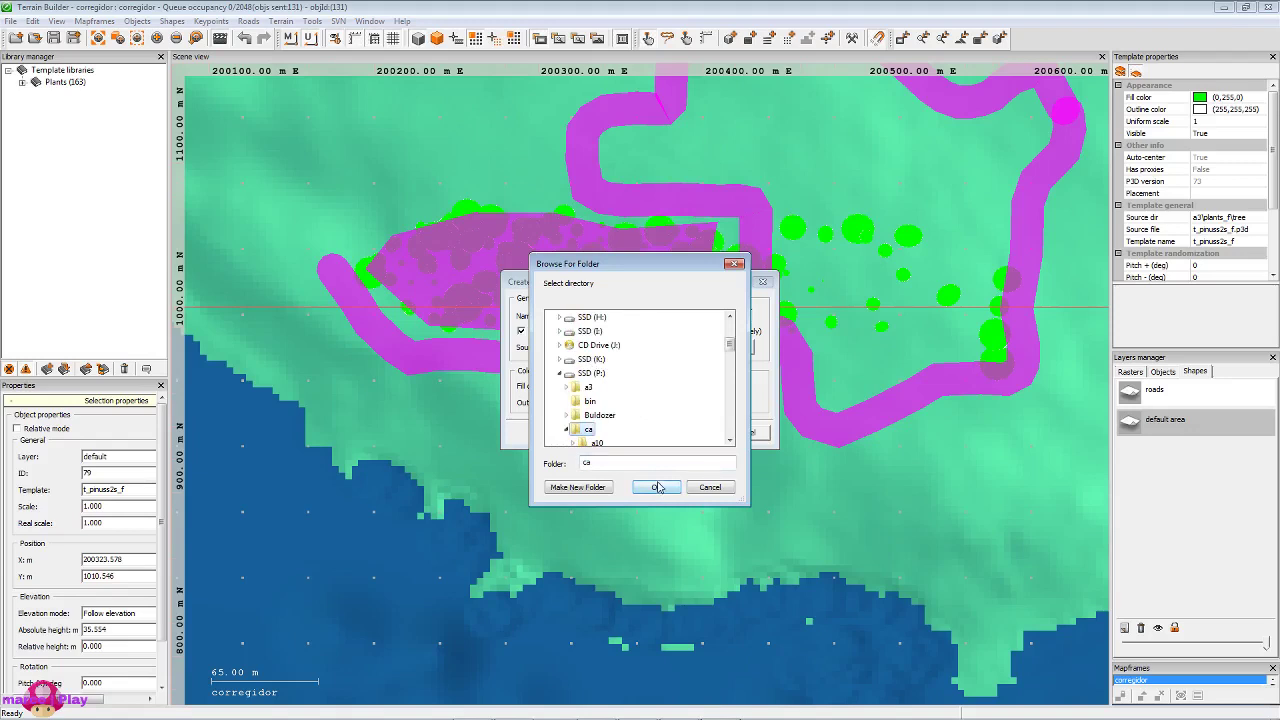
pyautogui.click(657, 488)
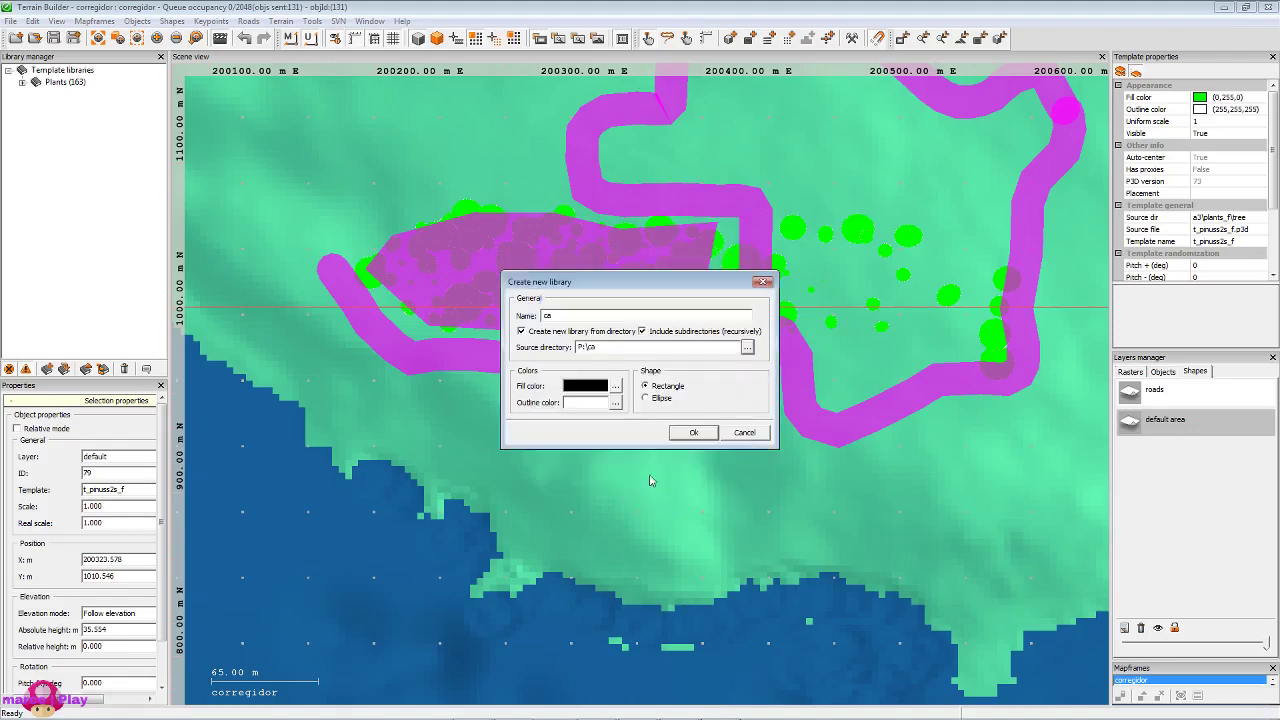
# Set the new library's fill color to light yellow from the basic colors.
pyautogui.click(617, 387)
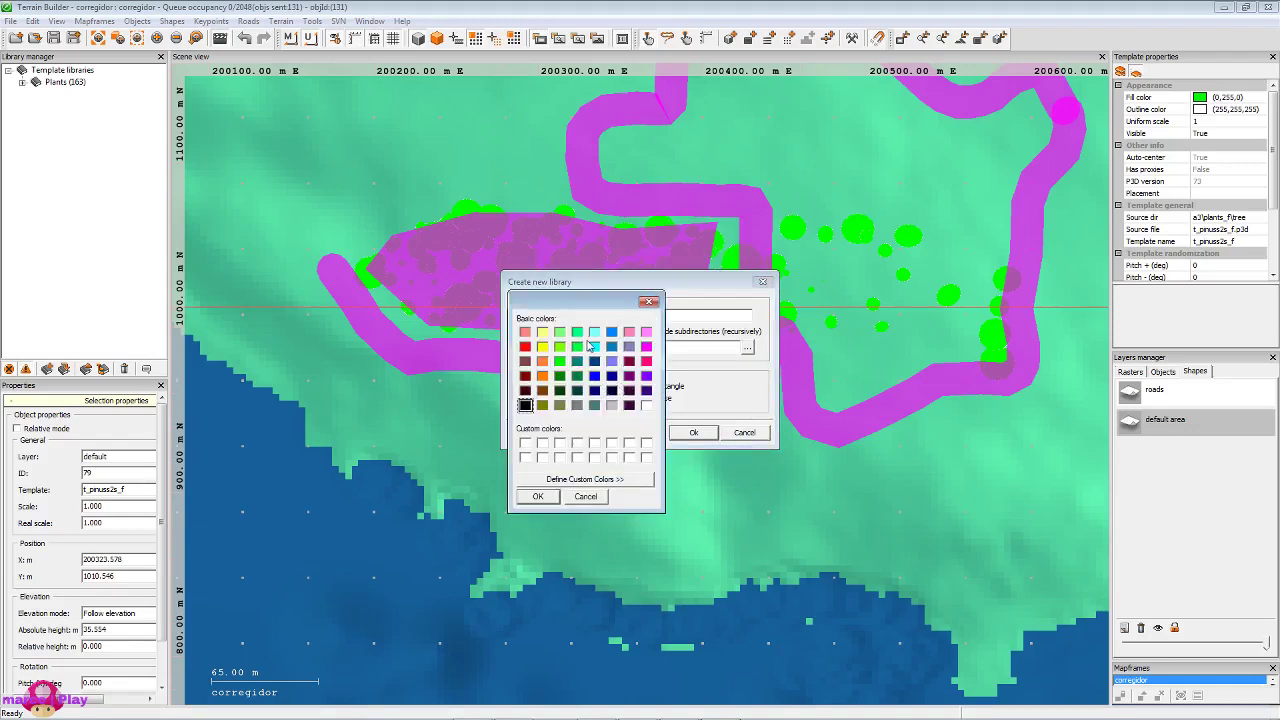
pyautogui.click(542, 333)
pyautogui.click(538, 497)
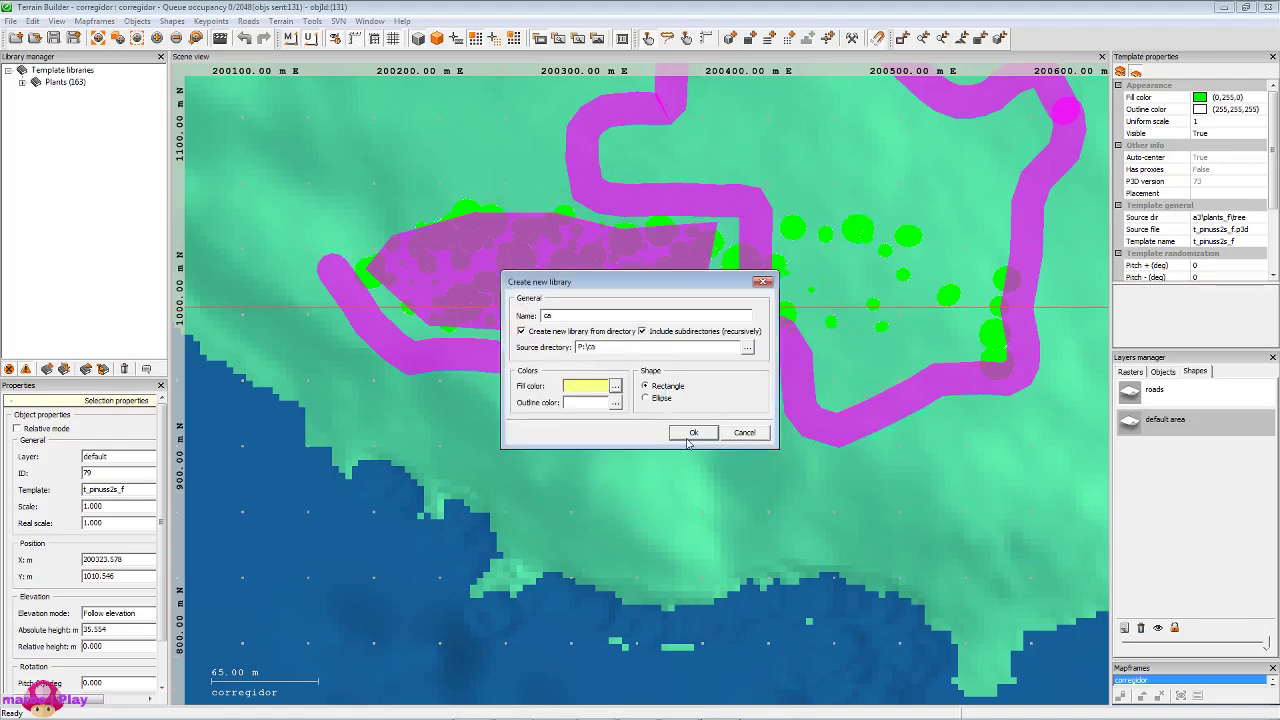
# Set the new library's outline color to pinkish red from the basic colors.
pyautogui.click(616, 403)
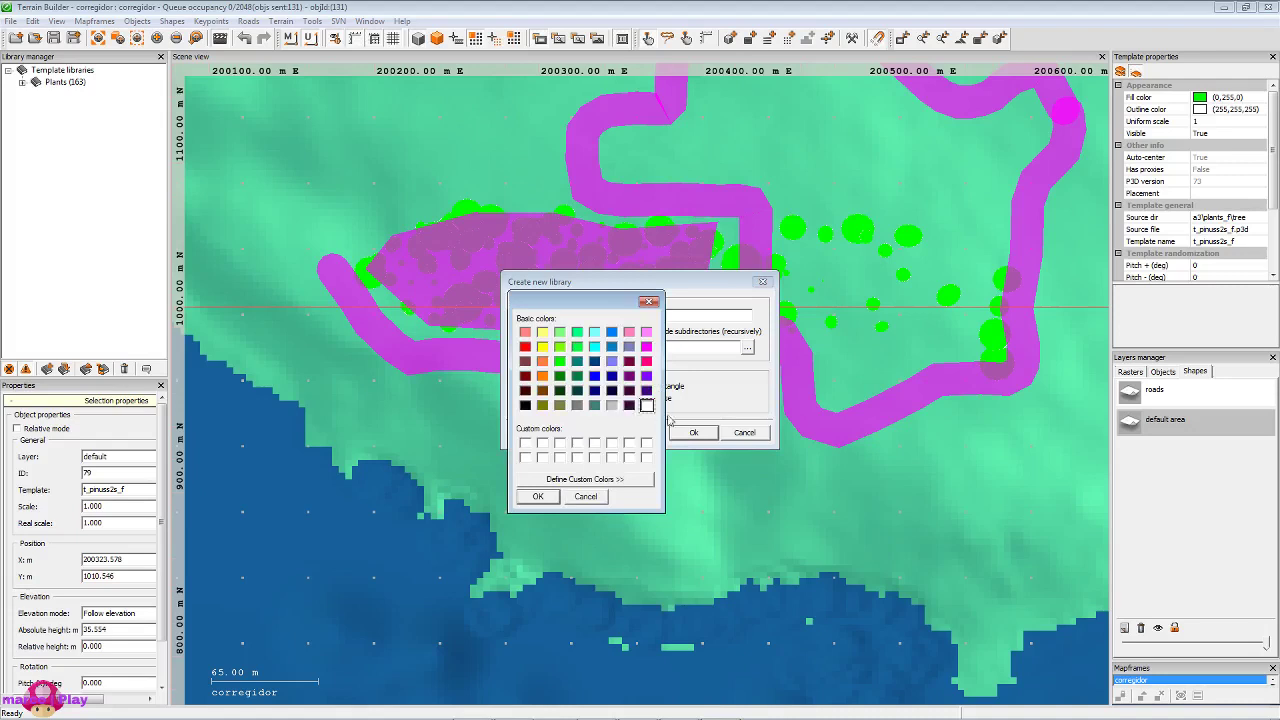
pyautogui.click(586, 497)
pyautogui.click(618, 403)
pyautogui.click(646, 362)
pyautogui.click(539, 497)
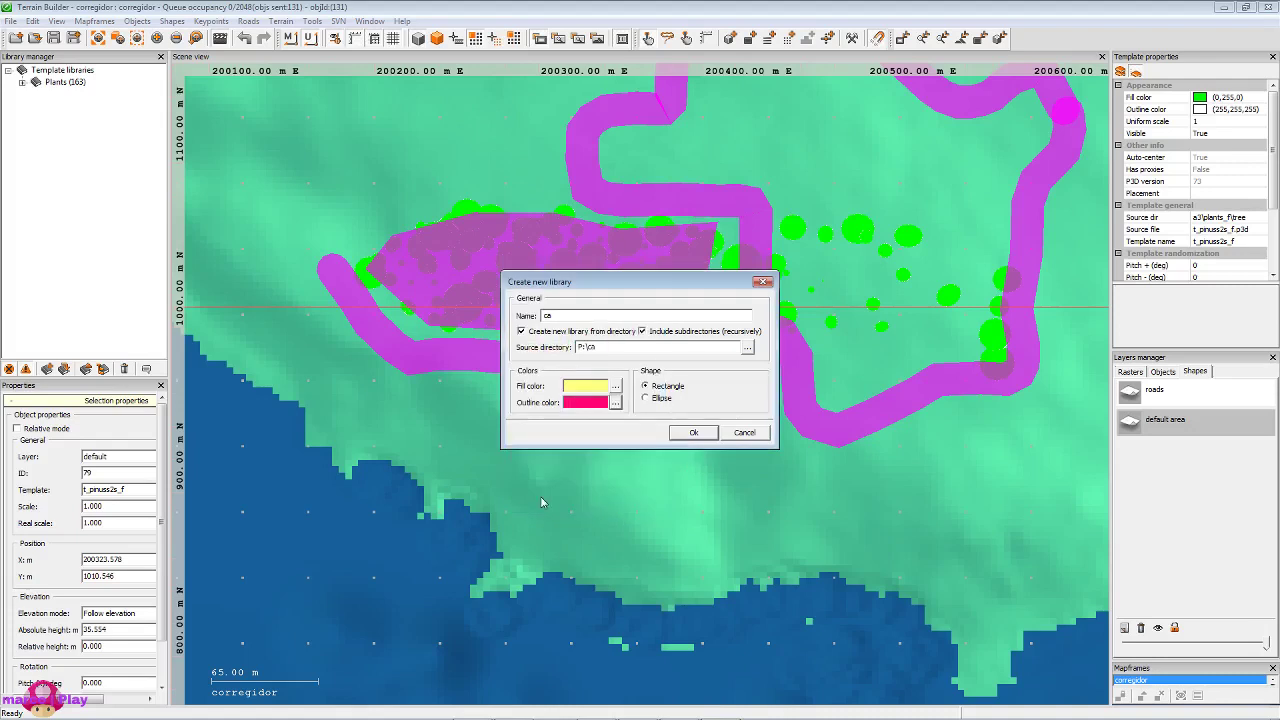
# Change the ca library's outline color to pure red and create the library with the Rectangle shape.
pyautogui.click(616, 403)
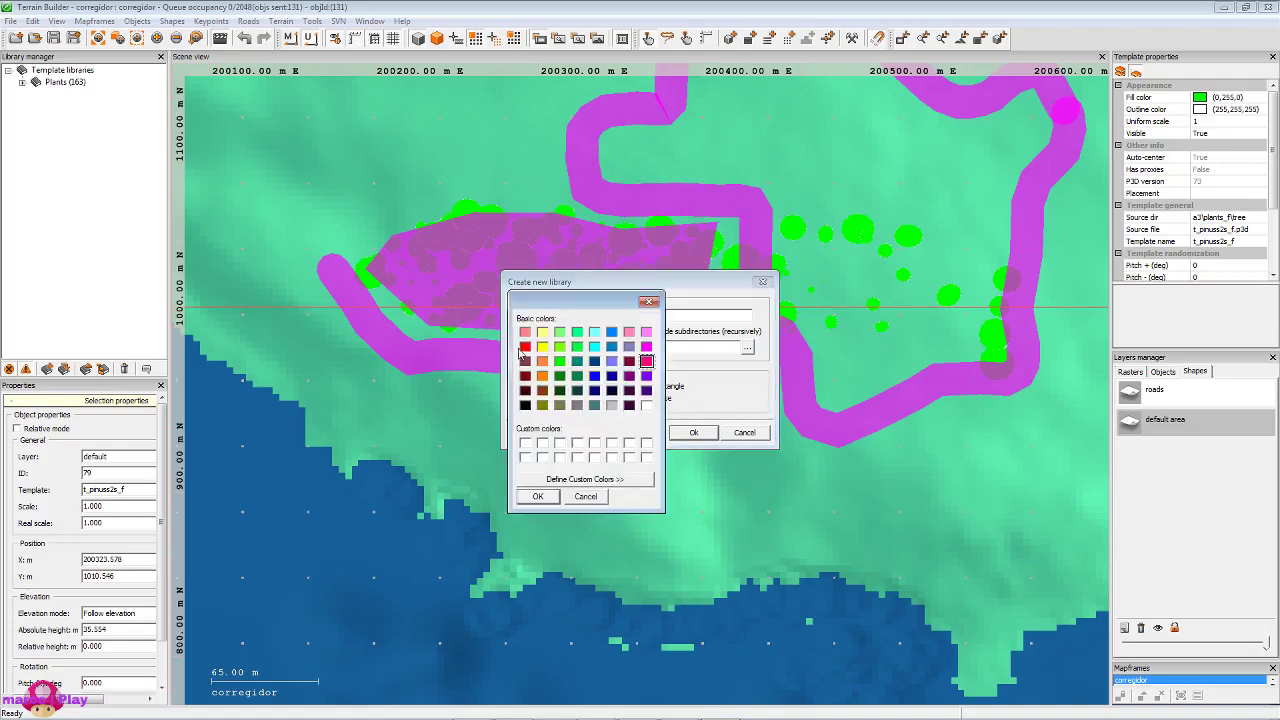
pyautogui.click(525, 347)
pyautogui.click(539, 497)
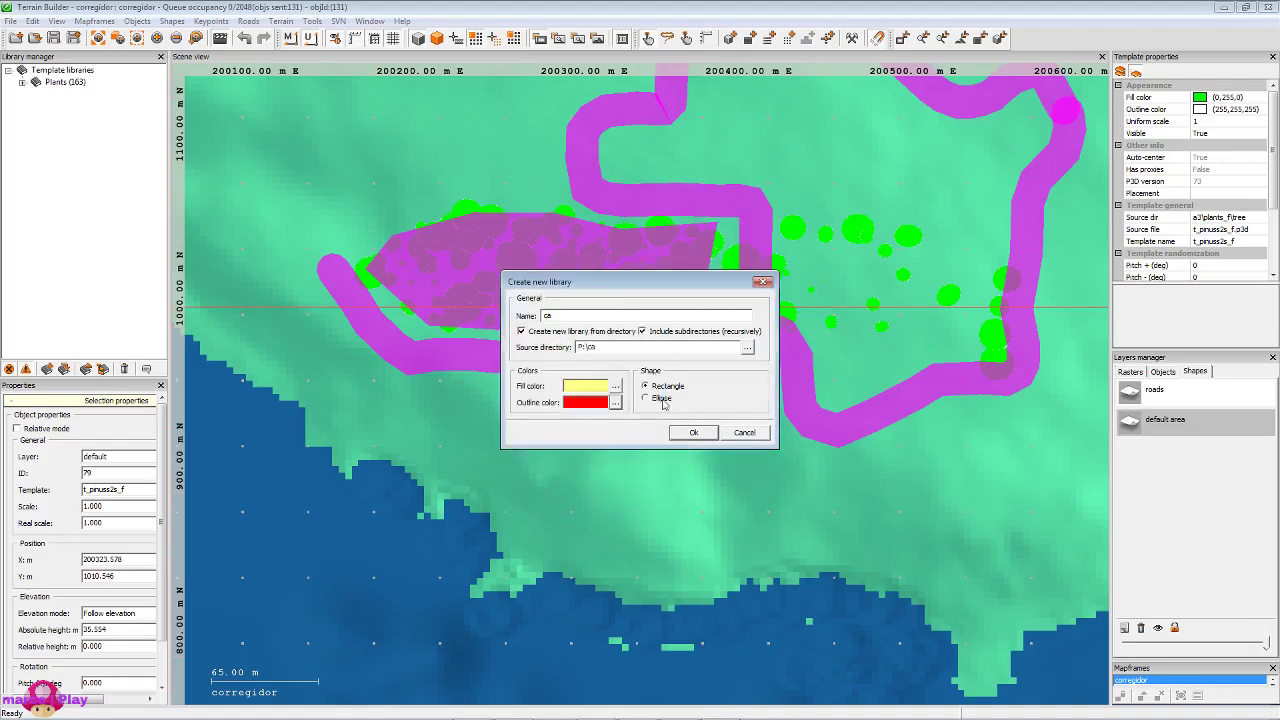
pyautogui.click(693, 432)
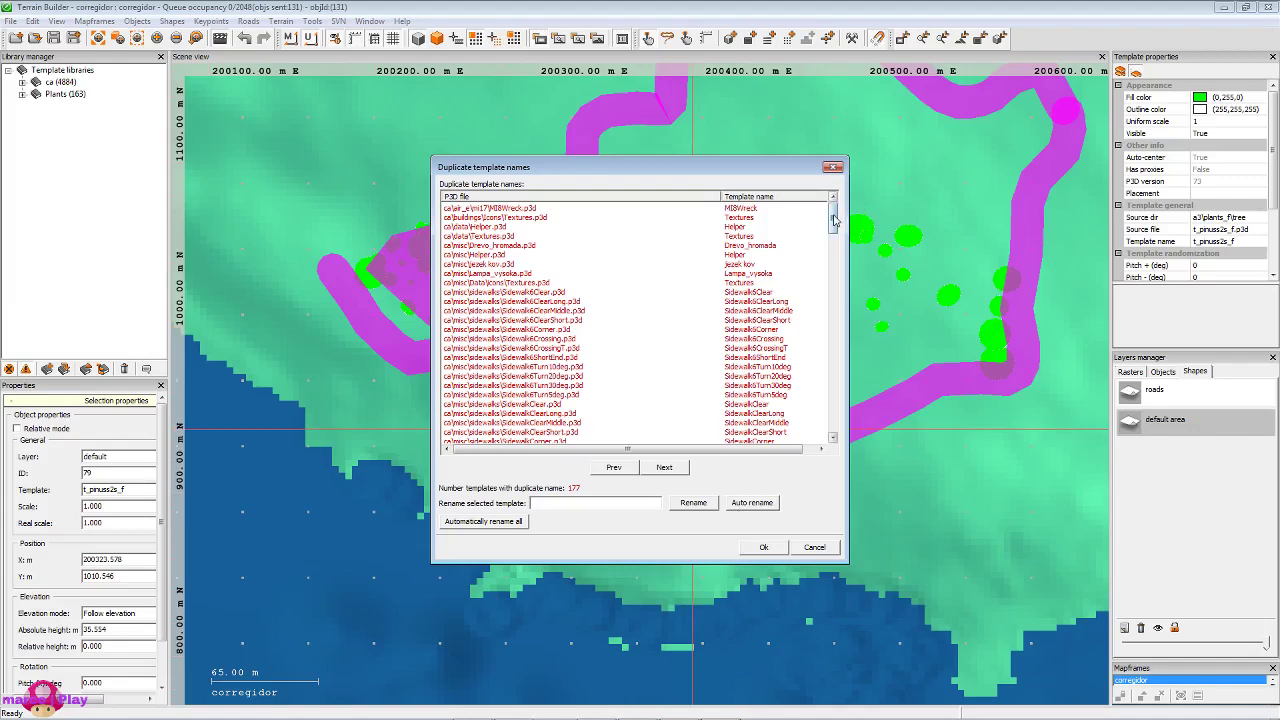
# Look through the duplicate template names, automatically rename them all and accept the new names.
pyautogui.moveTo(835, 220); pyautogui.dragTo(815, 425)
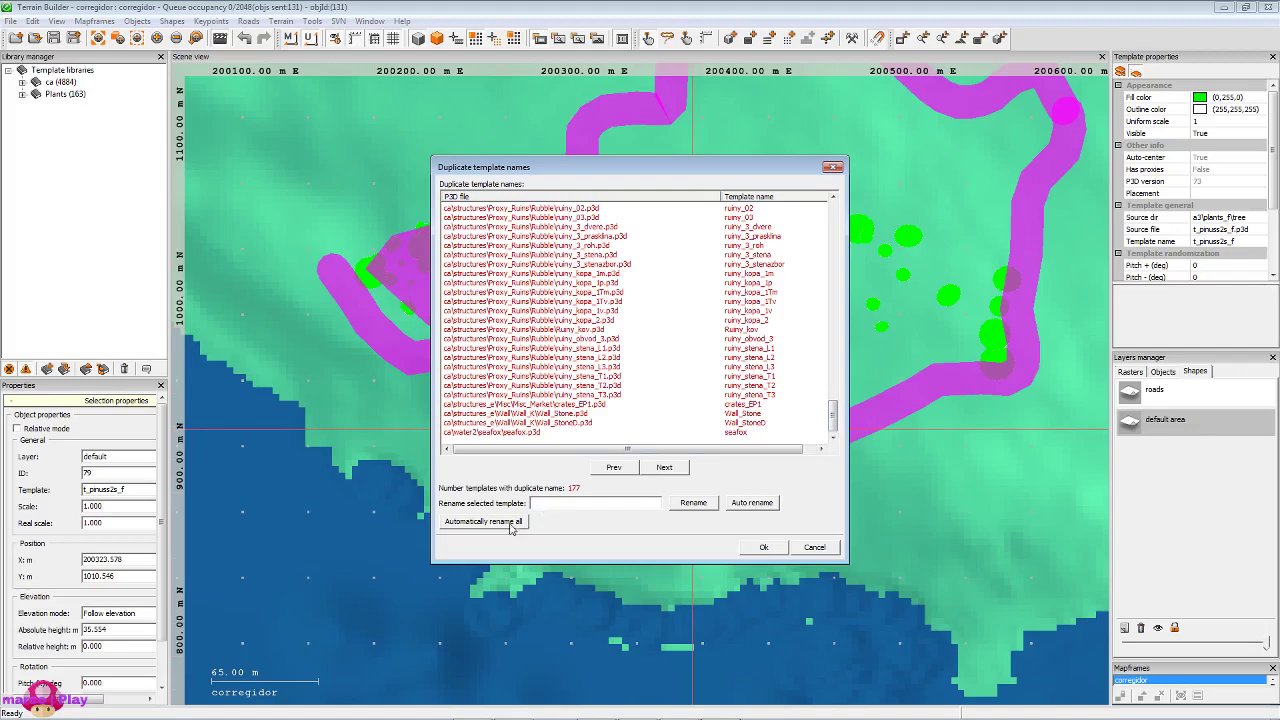
pyautogui.click(512, 532)
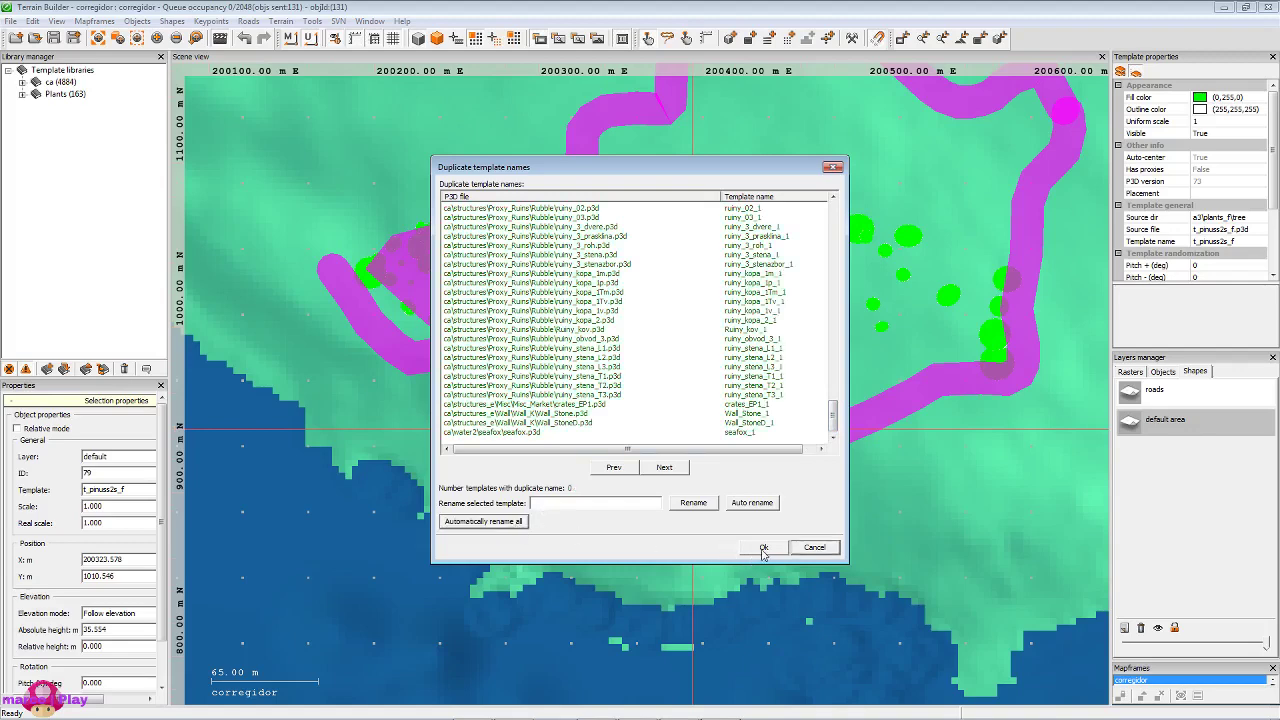
pyautogui.click(763, 549)
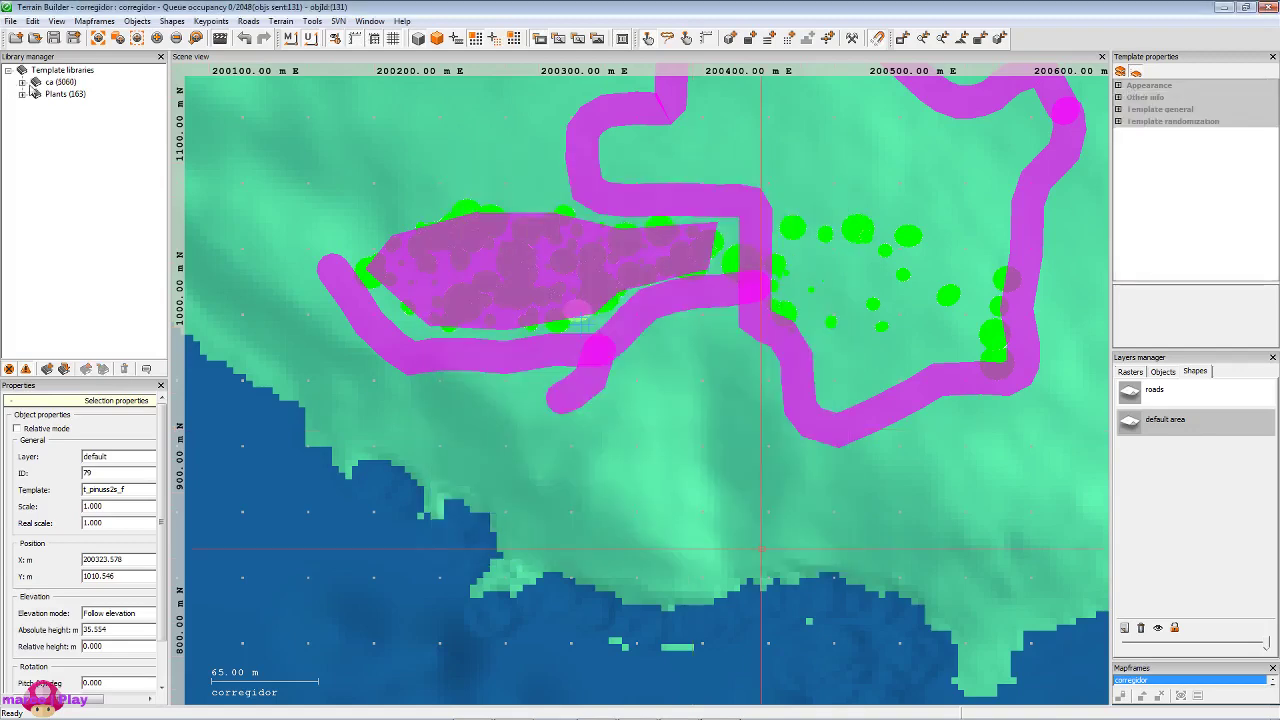